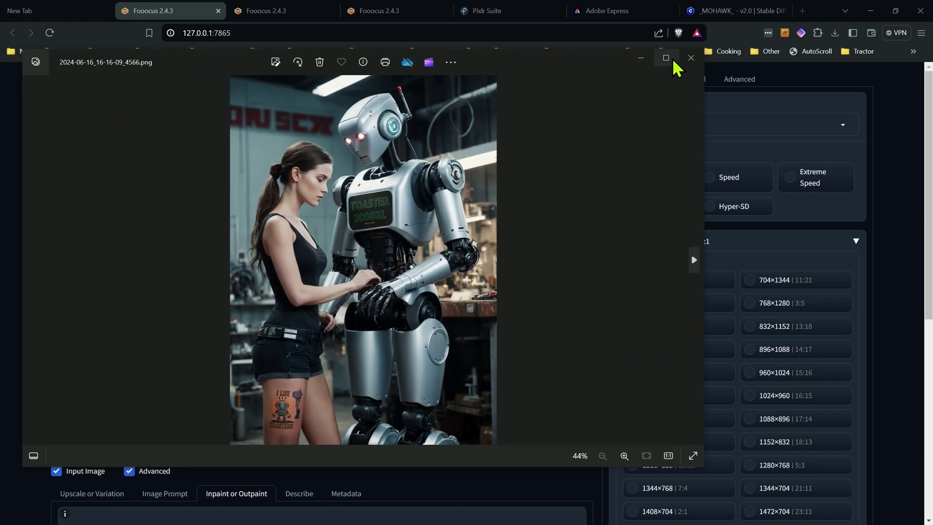
- Enlarge the sample image and examine the lettering on the robot's chest display and the tattoo on the woman's leg
left_click(672, 60)
scroll(483, 152, "up", 5)
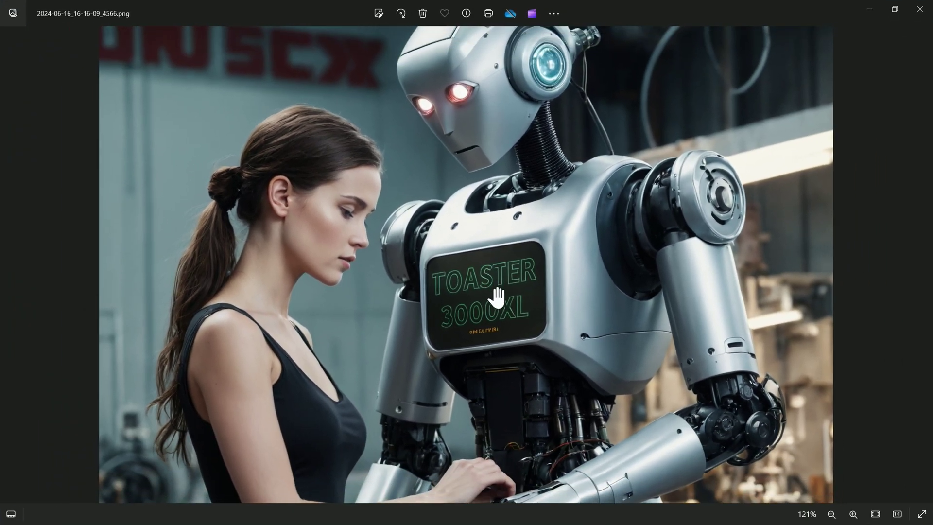
left_click_drag(497, 298, 489, 251)
scroll(489, 249, "down", 2)
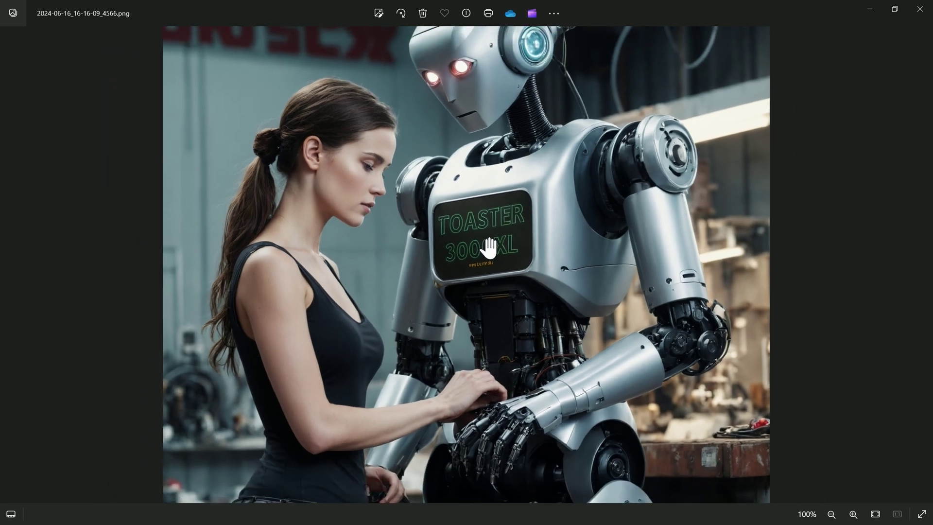
scroll(489, 249, "down", 4)
scroll(380, 437, "up", 5)
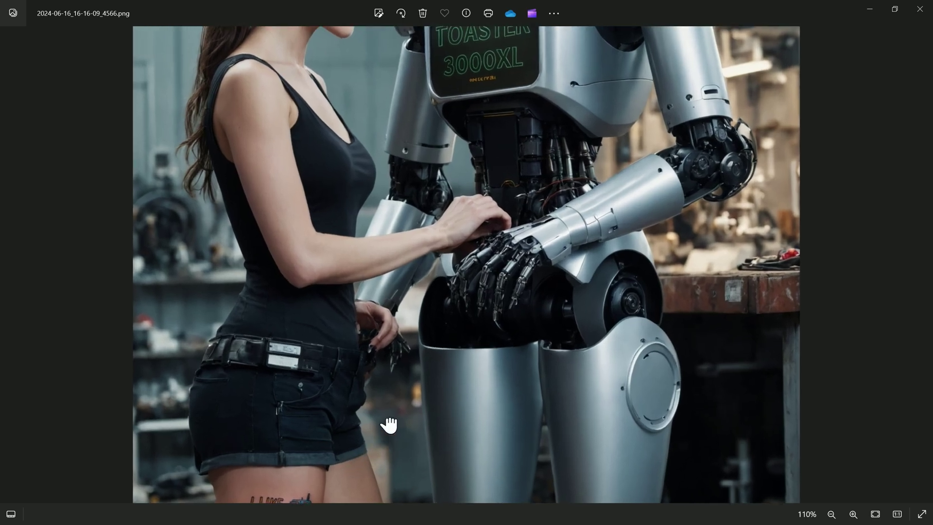
scroll(291, 418, "up", 3)
scroll(348, 339, "down", 7)
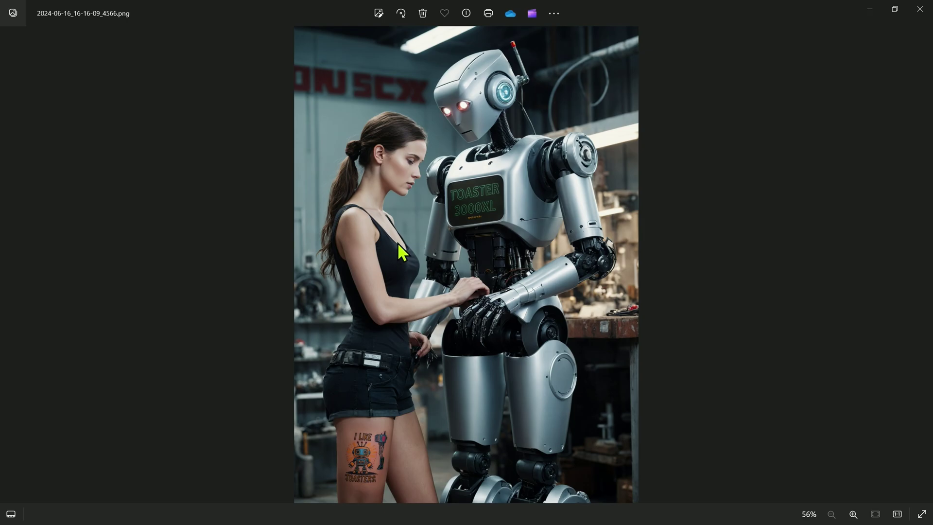
scroll(345, 488, "up", 6)
scroll(385, 361, "down", 6)
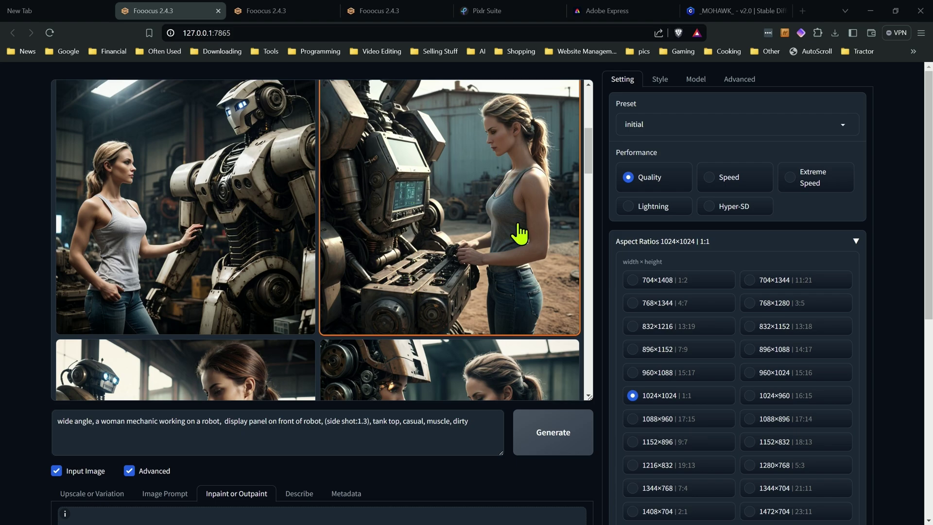
- Look over the generated woman-and-robot images and the _MOHAWK_ v2.0 checkpoint page on Civitai
scroll(393, 277, "down", 1)
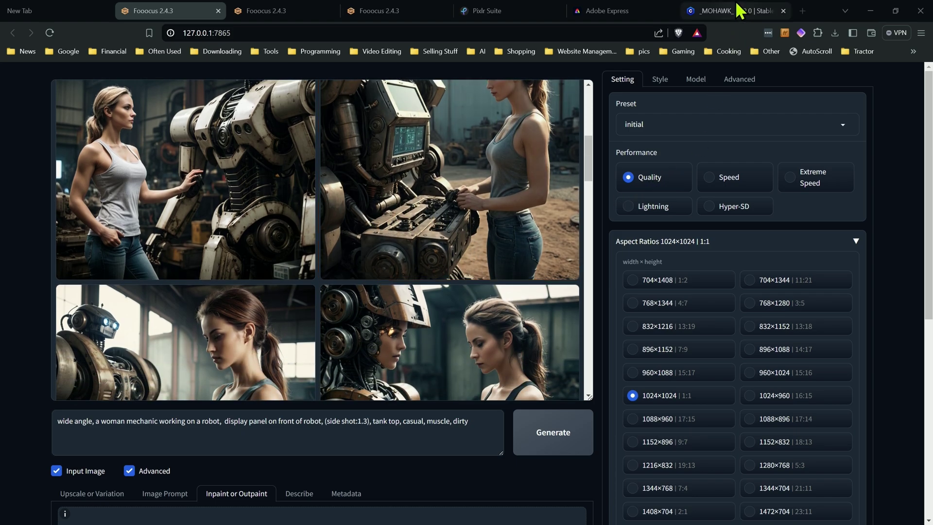
left_click(704, 10)
scroll(323, 187, "up", 2)
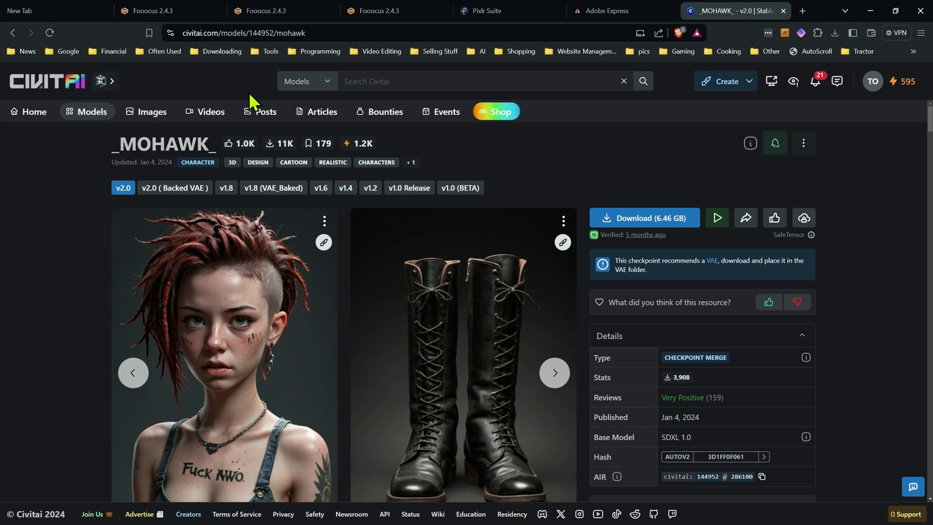
- In the second Fooocus session, paint an inpaint mask over the robot's lower display screen
key("ctrl+3")
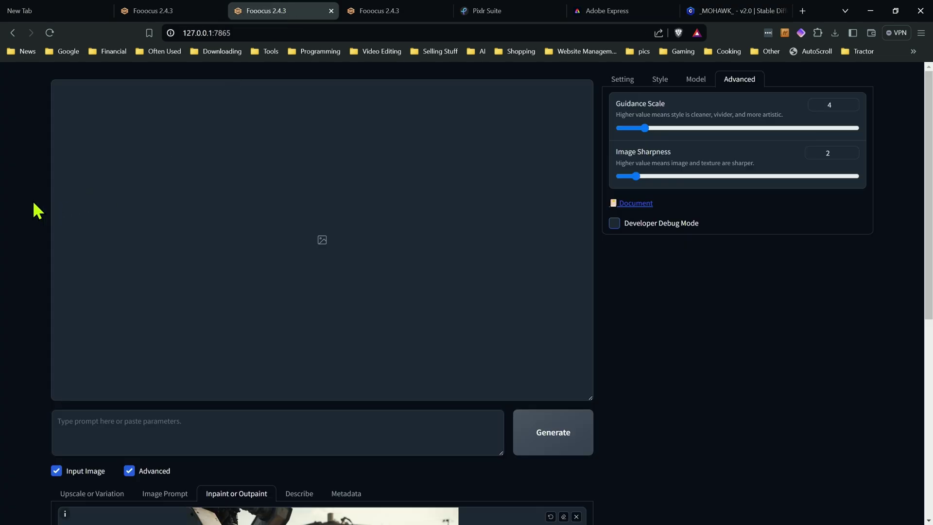
scroll(31, 192, "down", 7)
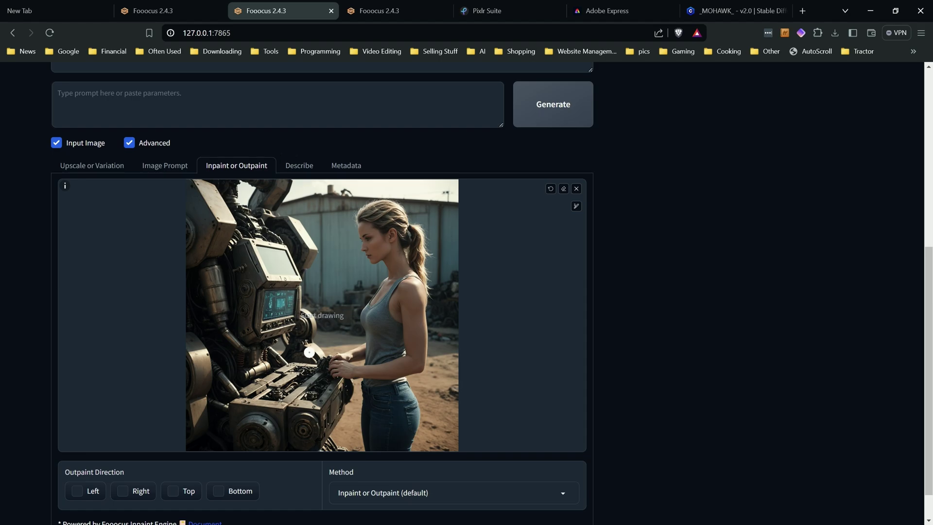
scroll(270, 292, "up", 5)
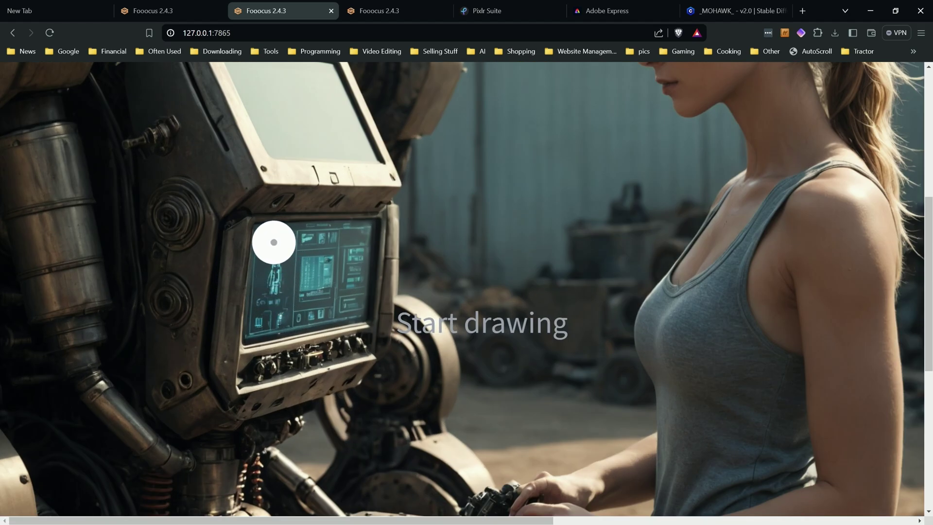
mouse_move(265, 241)
left_mouse_down()
mouse_move(365, 239)
mouse_move(358, 306)
mouse_move(261, 325)
mouse_move(270, 261)
mouse_move(260, 335)
mouse_move(316, 273)
left_mouse_up()
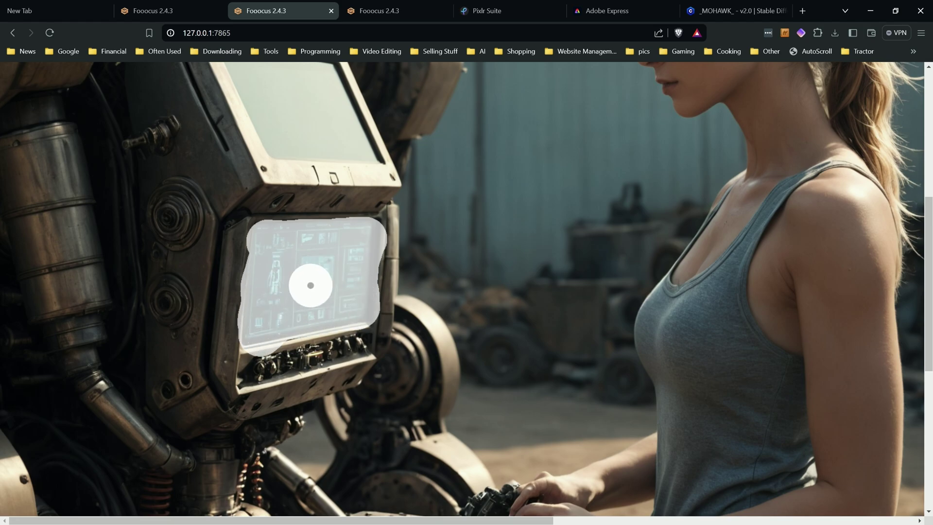
key("r")
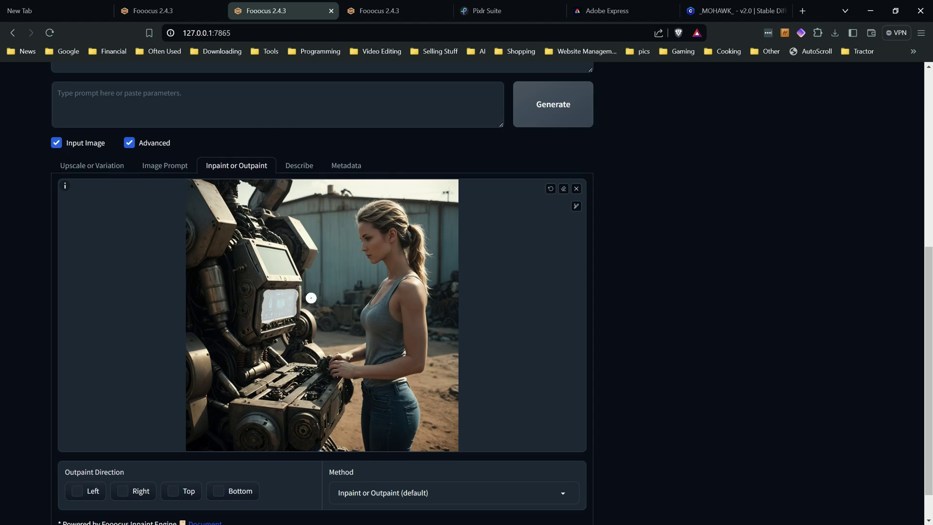
- Turn on Developer Debug Mode and enable Mixing Image Prompt and Inpaint
scroll(511, 231, "up", 5)
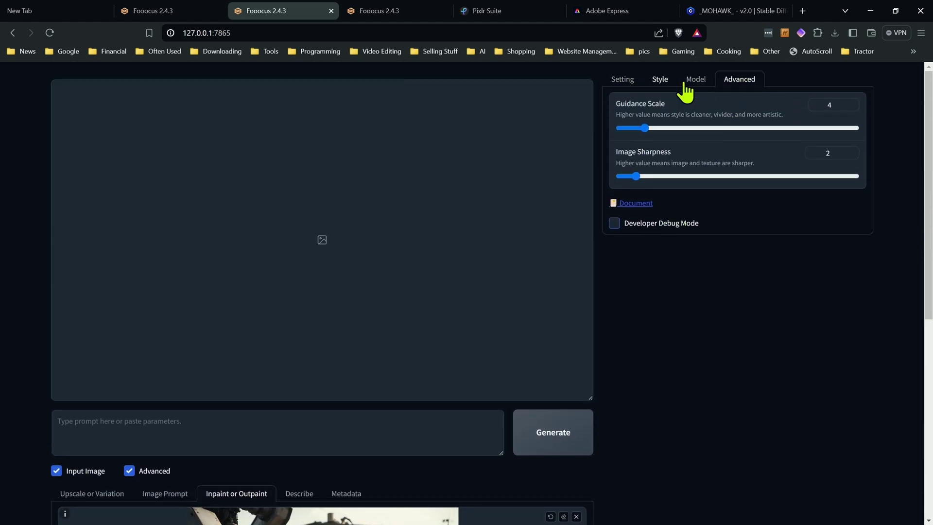
left_click(615, 223)
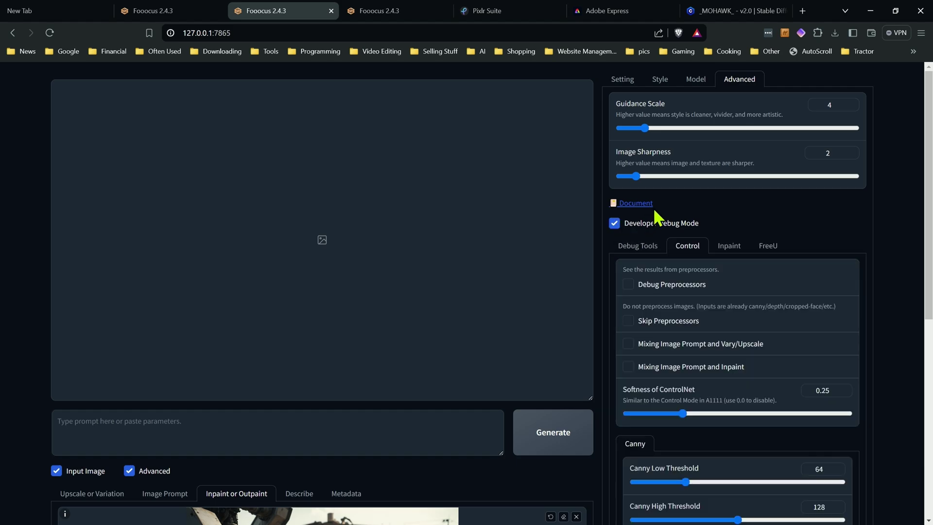
scroll(676, 170, "down", 2)
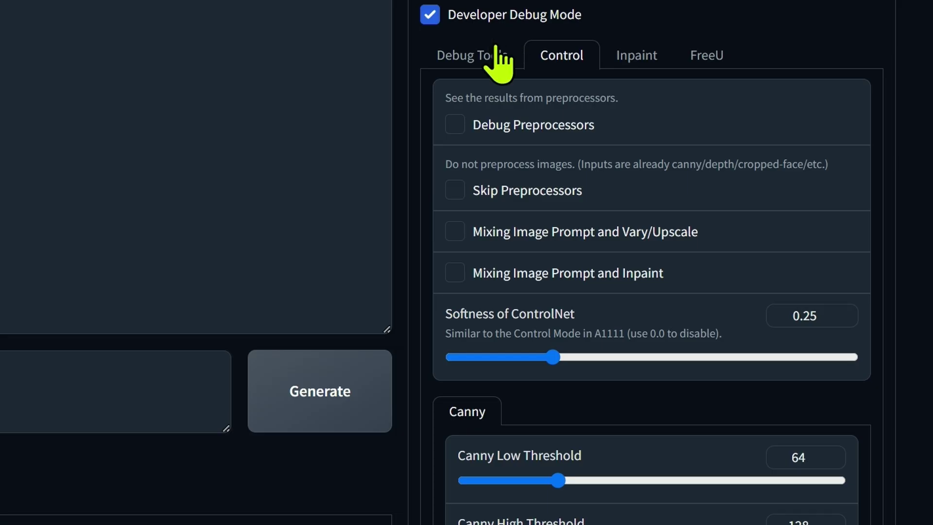
left_click(454, 276)
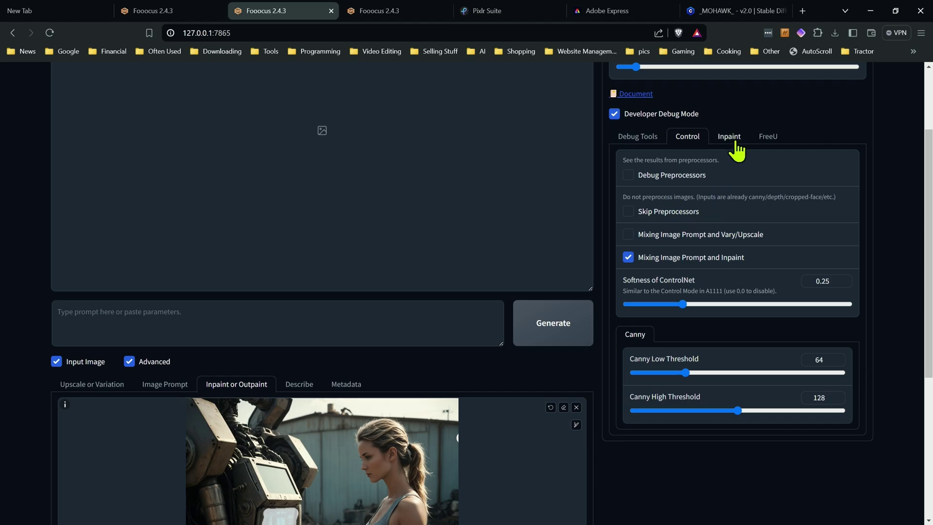
- Set the Inpaint Respective Field to 0.109
left_click(738, 142)
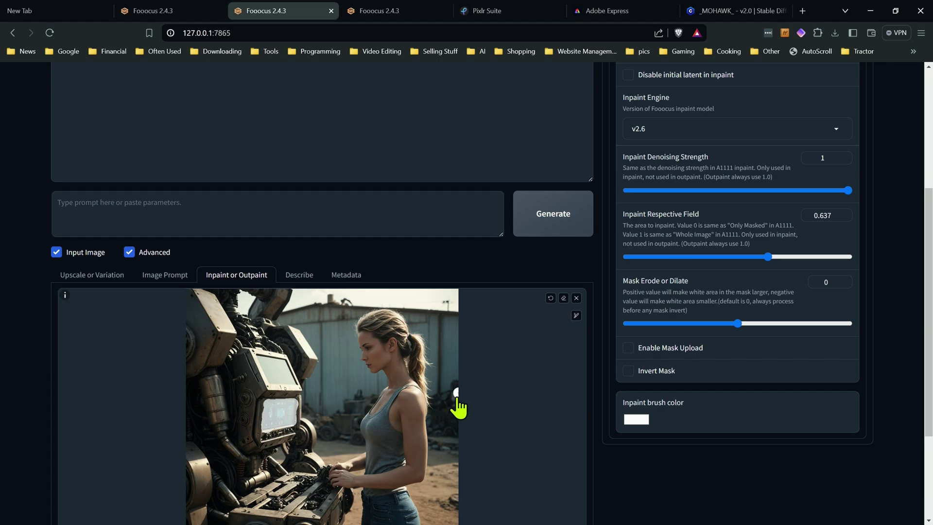
left_click_drag(768, 256, 728, 257)
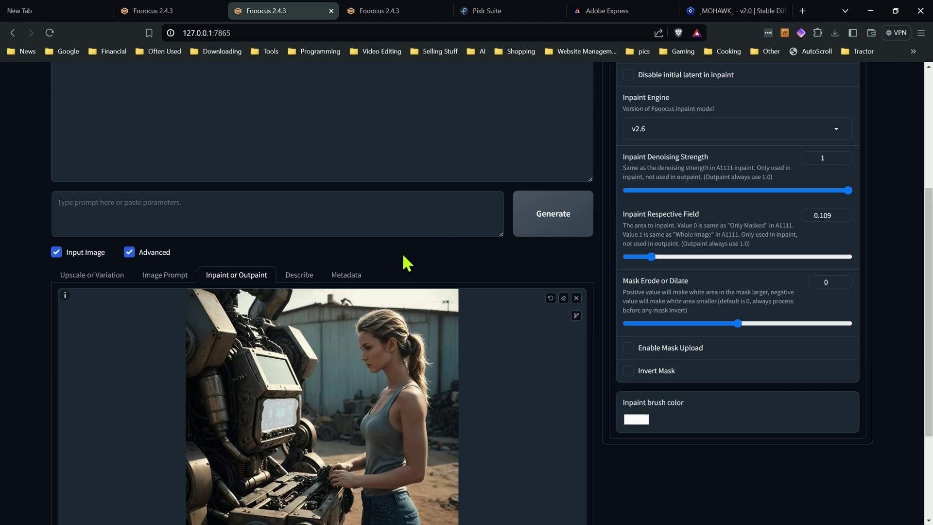
scroll(407, 261, "down", 1)
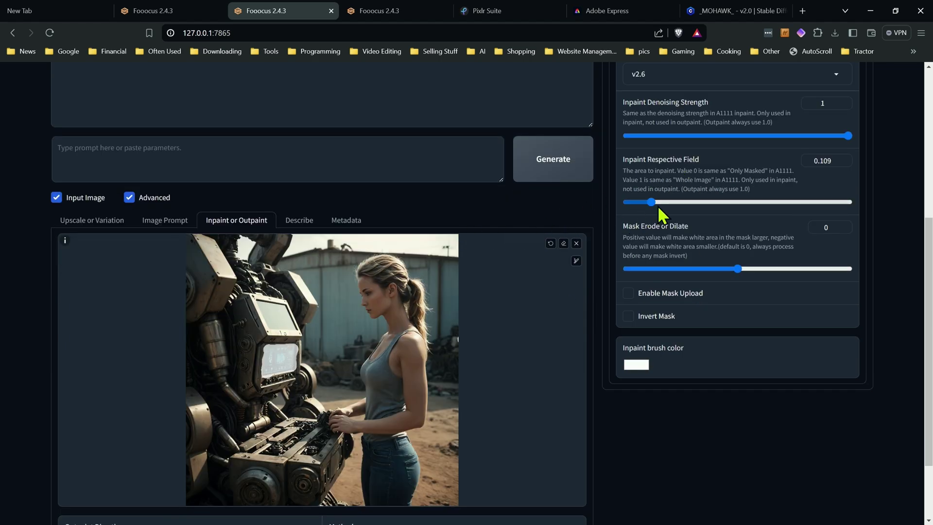
- Enable Debug Inpaint Preprocessing and generate the preprocessing images for the masked display
scroll(694, 199, "up", 3)
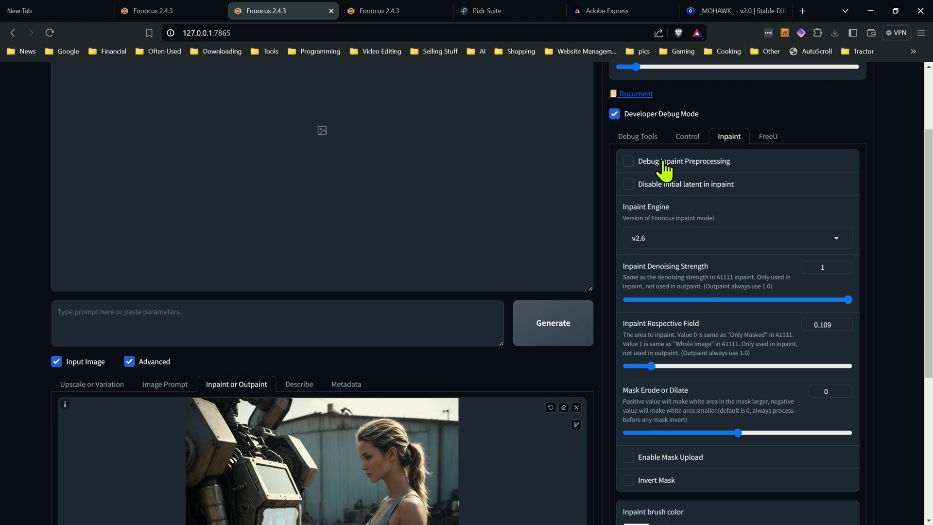
left_click(628, 162)
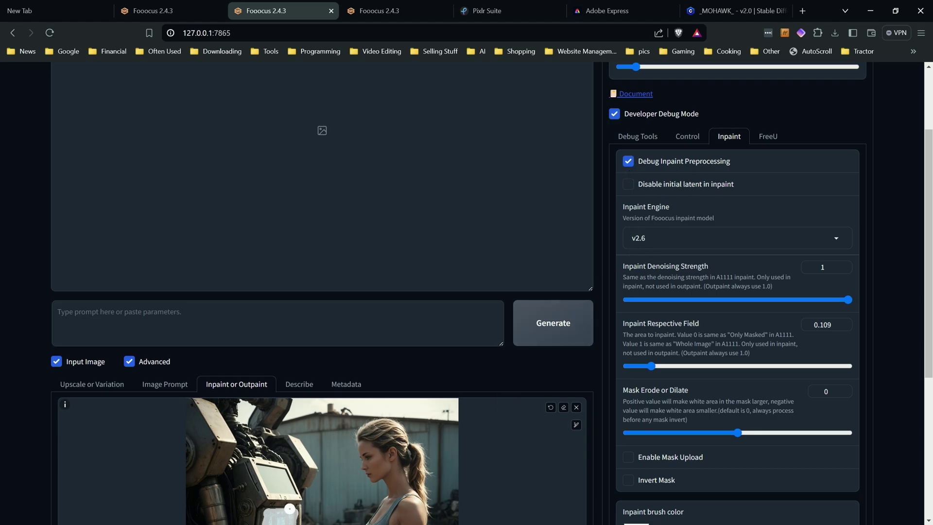
scroll(564, 415, "up", 2)
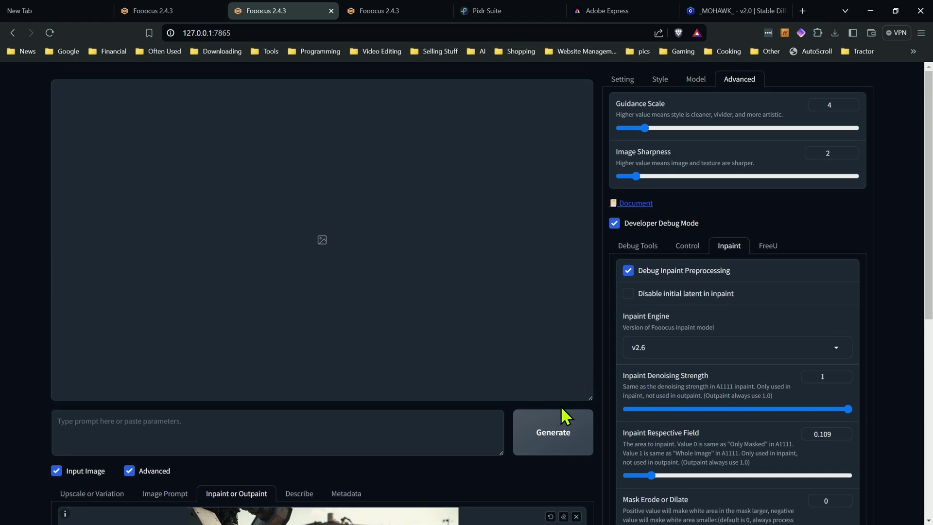
left_click(558, 439)
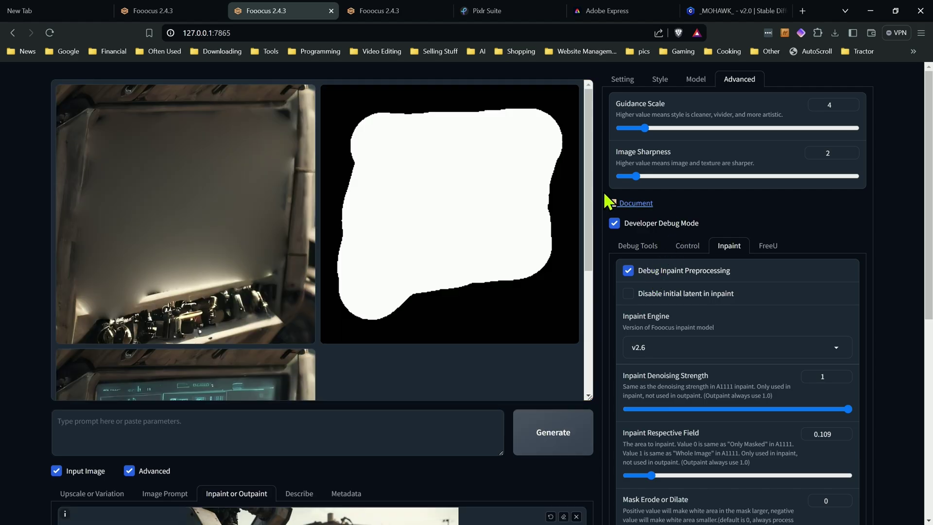
- Enlarge the generated close-up of the display screen and save it as image.png in the text updated folder
scroll(227, 214, "down", 4)
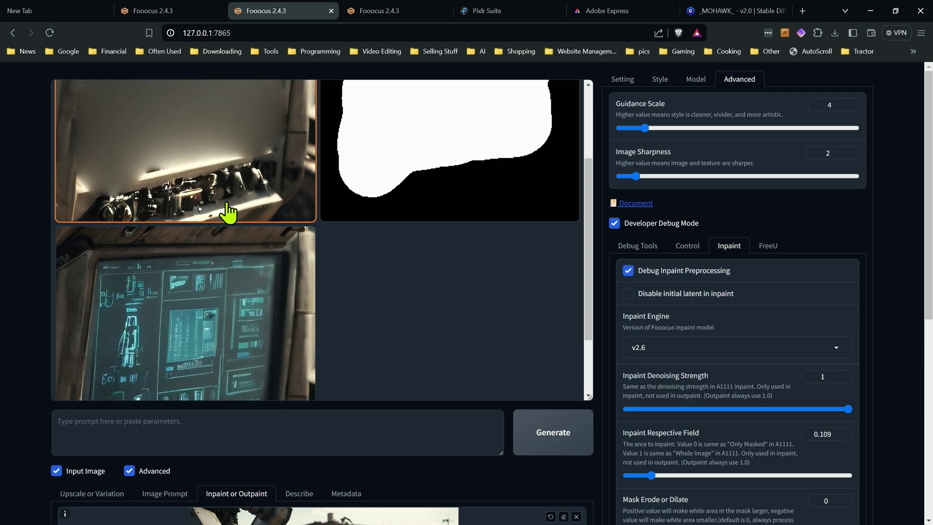
left_click(226, 271)
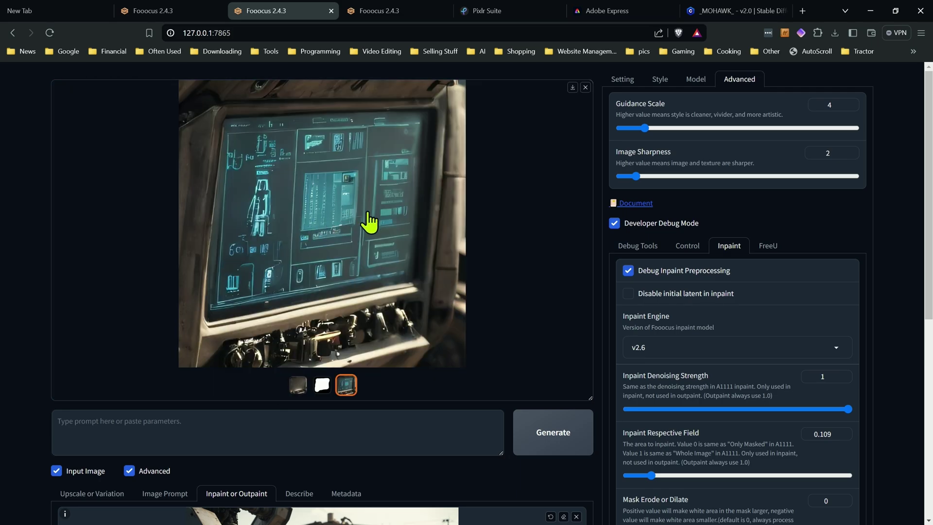
left_click(572, 88)
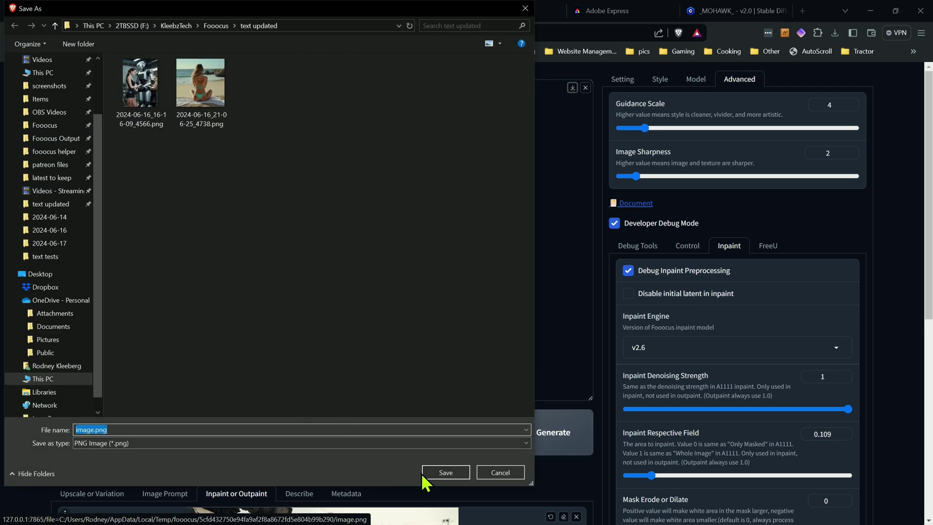
left_click(423, 473)
- Save the black-and-white mask image as image (1).png in the text updated folder
left_click(322, 384)
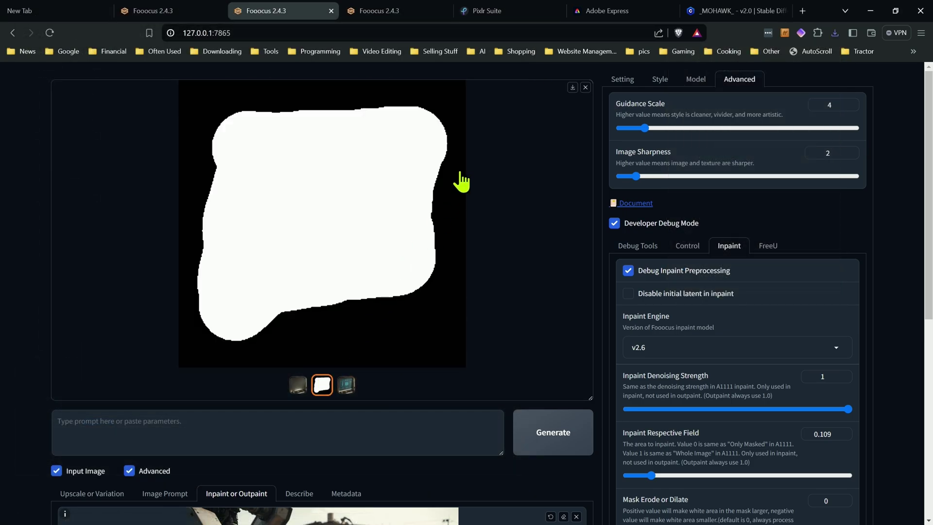
left_click(572, 88)
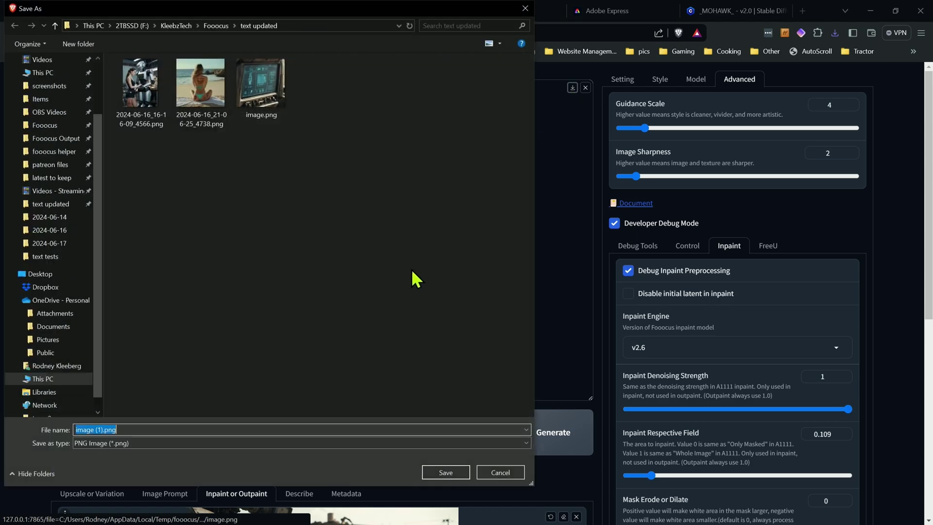
left_click(458, 475)
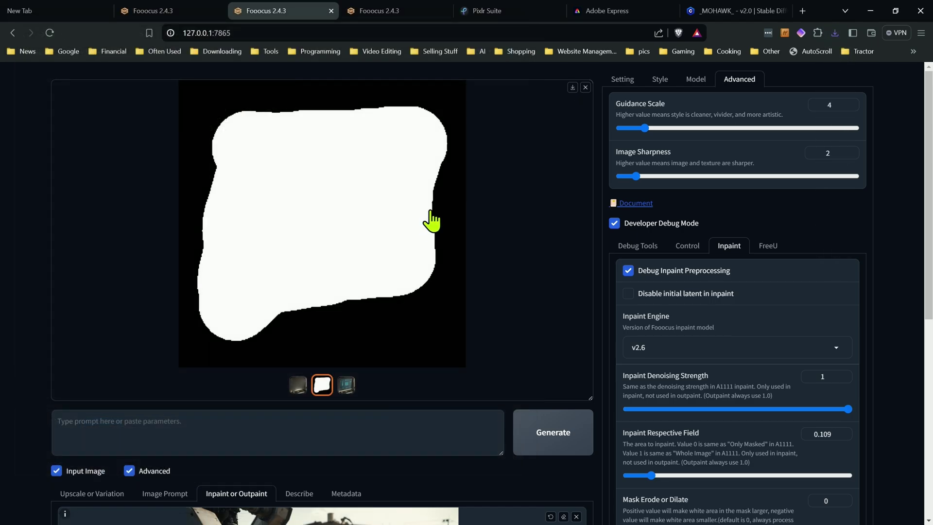
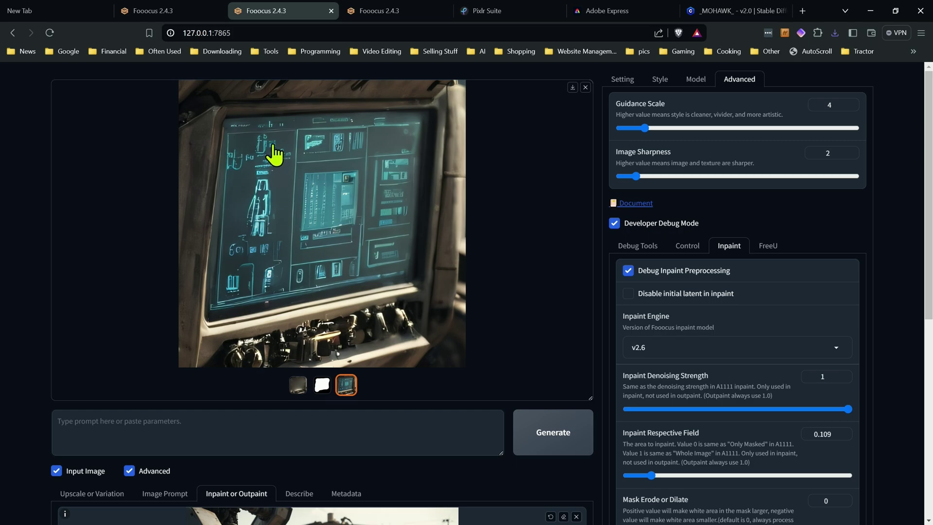
- Switch to Pixlr Editor and open the display close-up image.png in it
left_click(508, 13)
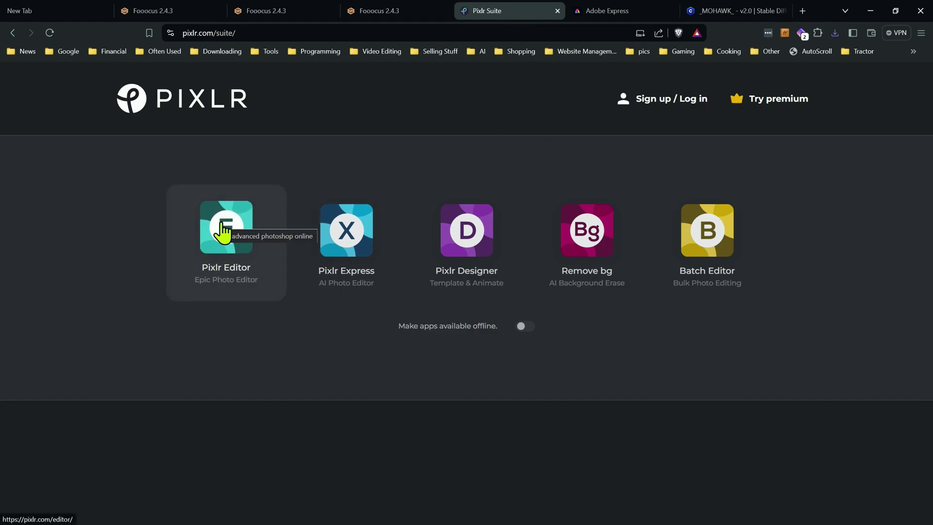
left_click(237, 232)
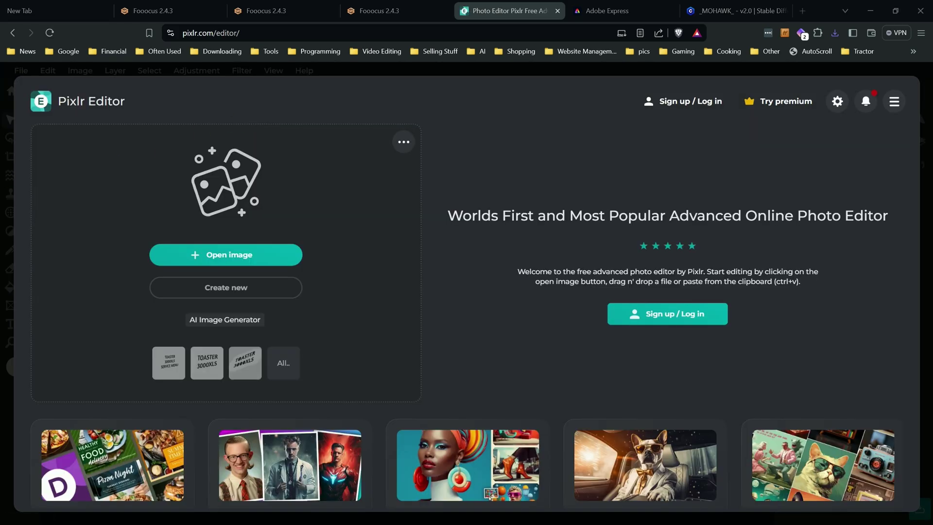
left_click_drag(0, 228, 279, 226)
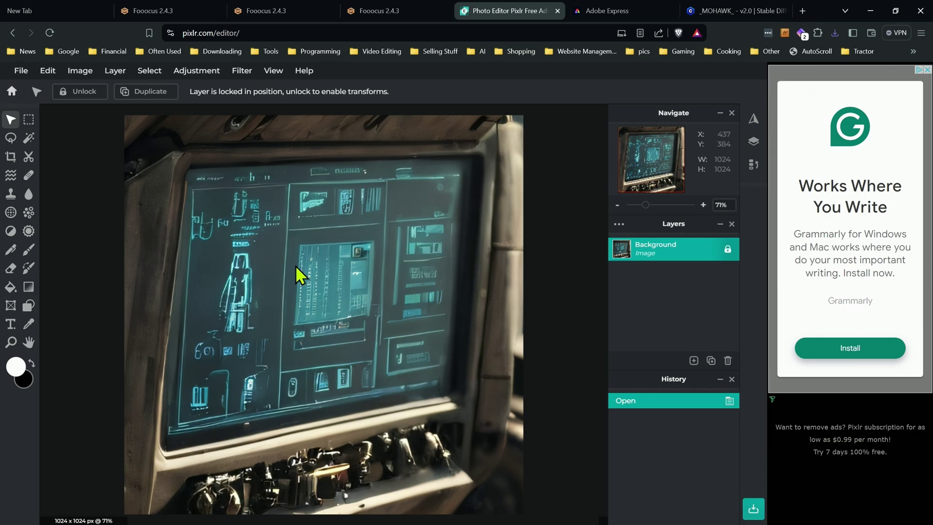
- Add the mask image (1).png as a layer in the current document with the display close-up
left_click_drag(0, 301, 178, 356)
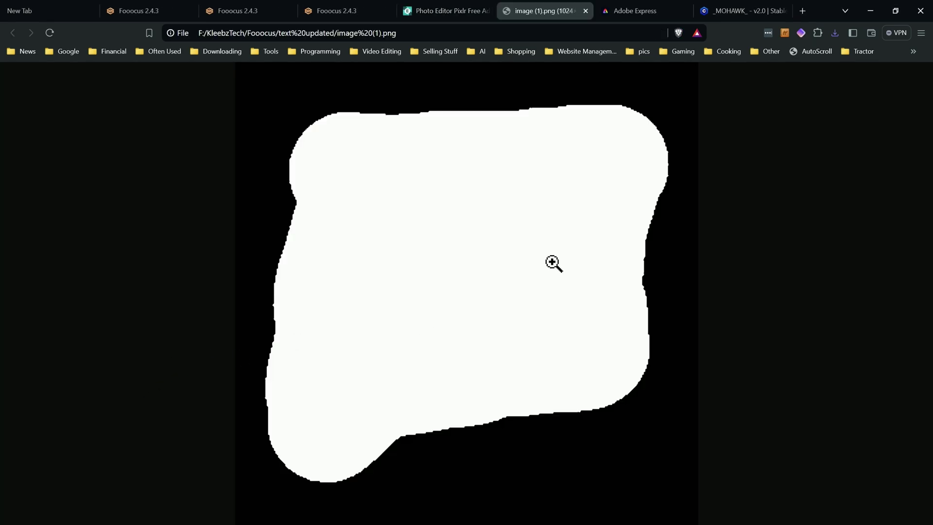
left_click(586, 11)
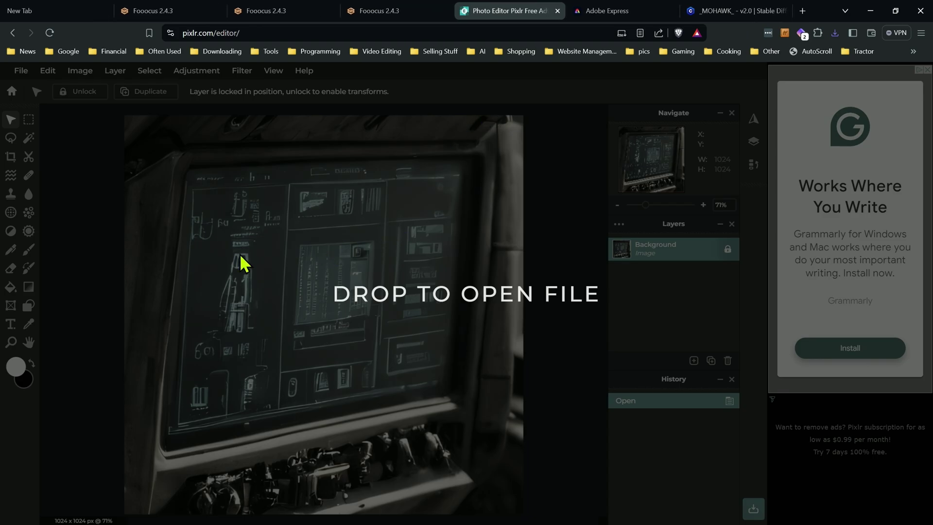
left_click_drag(0, 300, 430, 301)
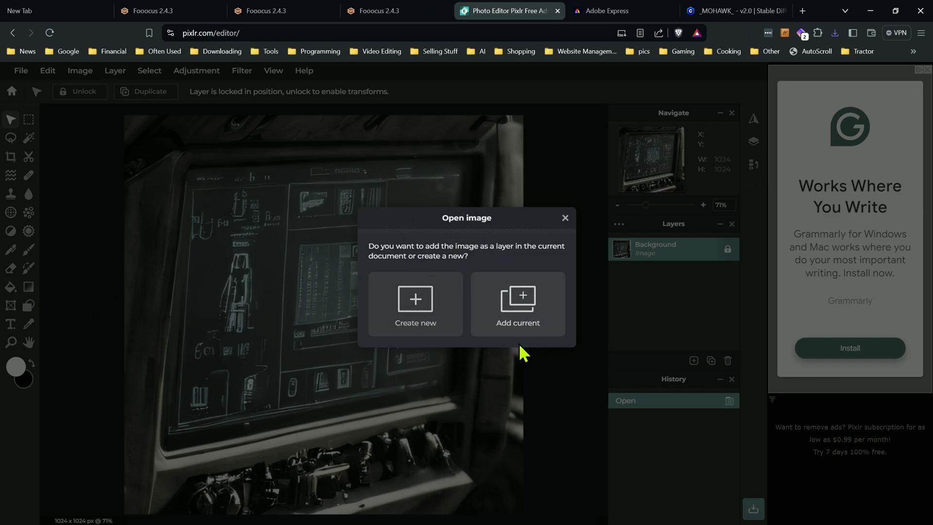
left_click(536, 306)
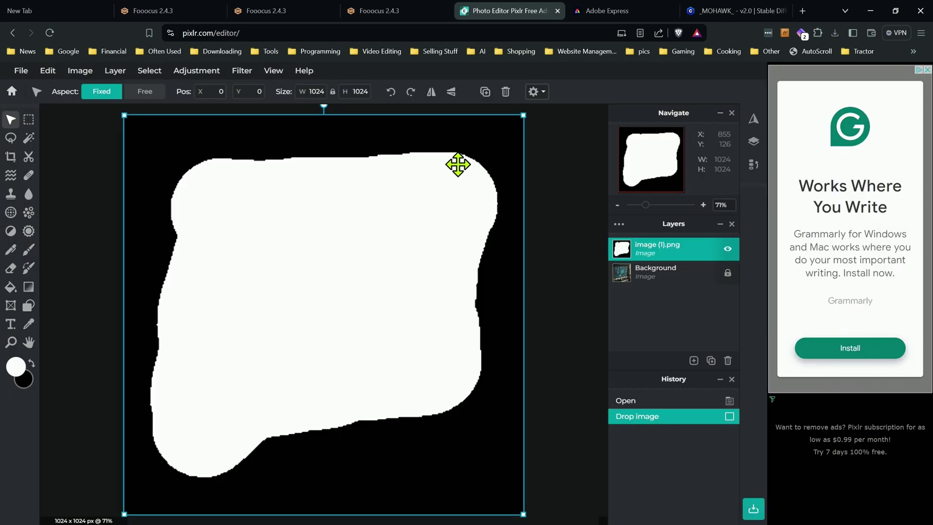
- Set the opacity of the mask layer image (1).png to 10
left_click(676, 246)
left_click_drag(605, 336, 509, 336)
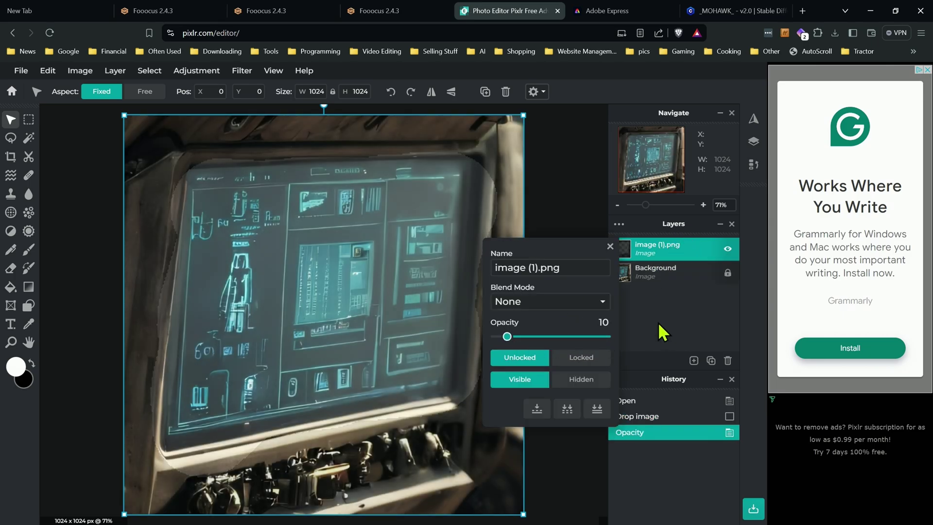
left_click(610, 246)
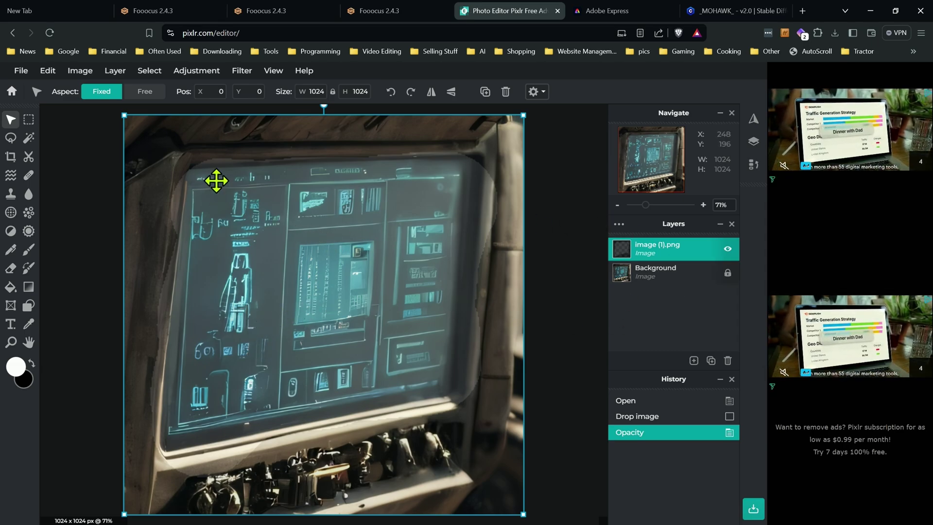
- Add a text layer just above the background reading "TOASTER 3000", "REPAIR" and "SERVICE MENU" on three separate lines
left_click(11, 324)
left_click(298, 308)
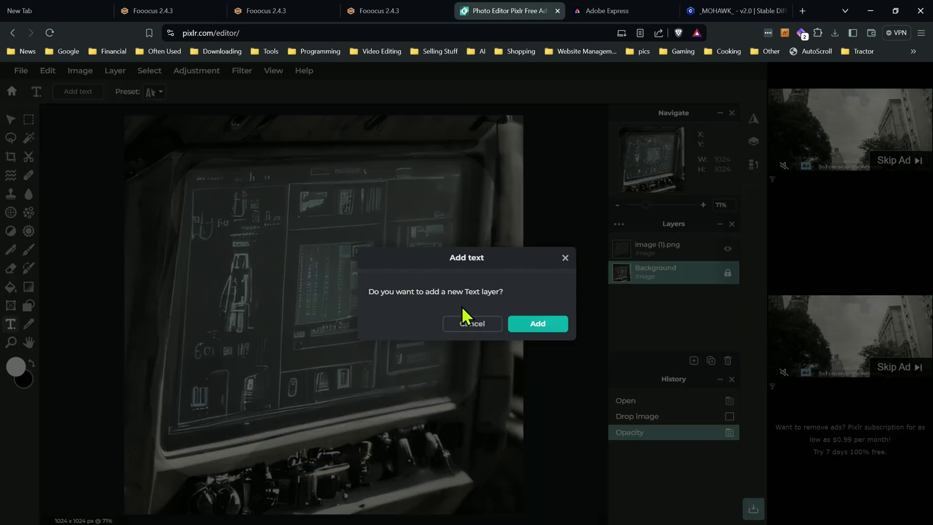
left_click(530, 333)
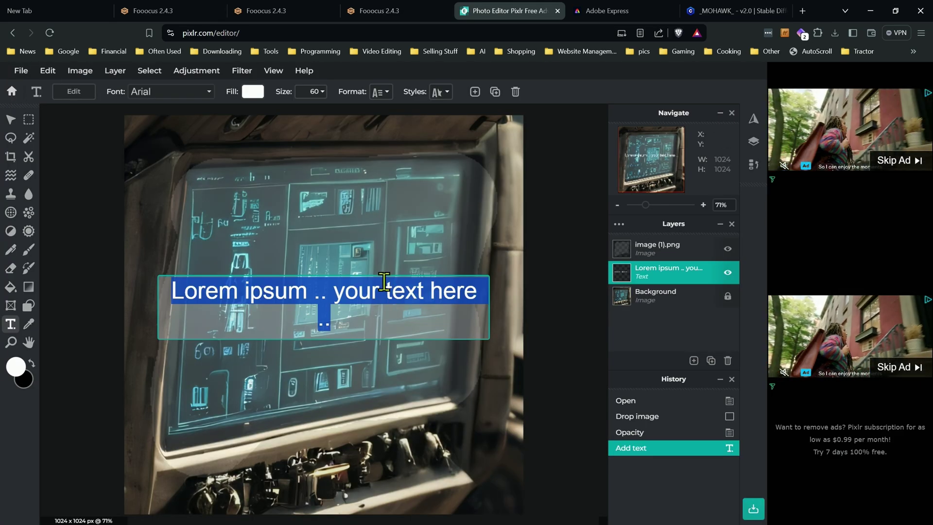
type("TOAS")
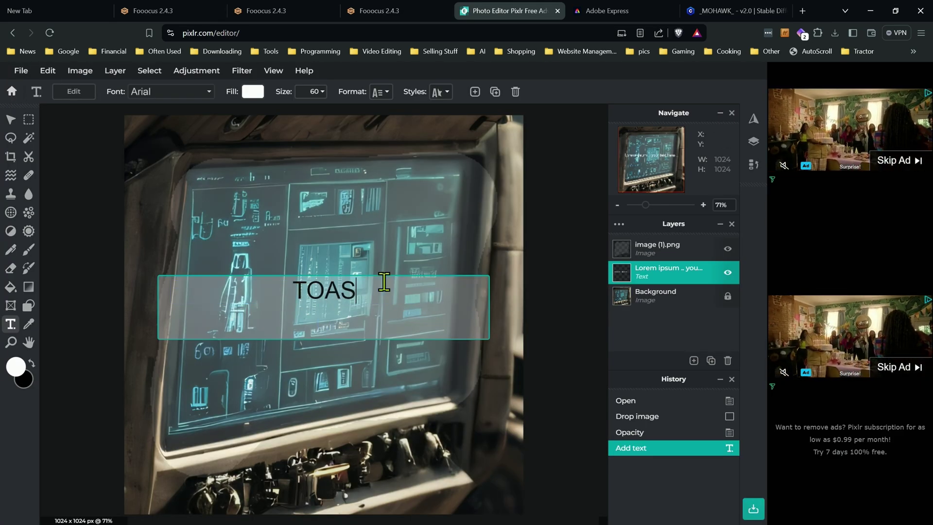
type("TER 3000")
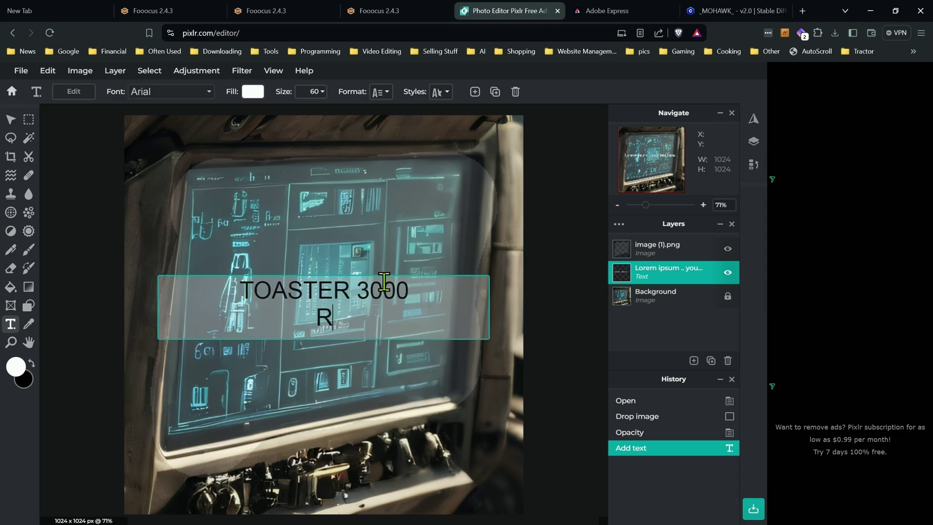
key("Return")
type("REPAIR")
key("Return")
type("SERVICE MENU")
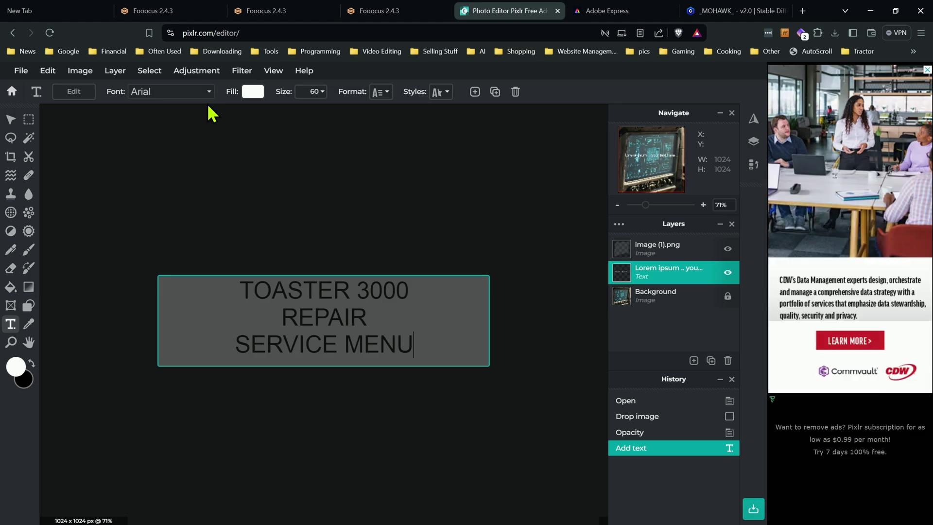
left_click(472, 235)
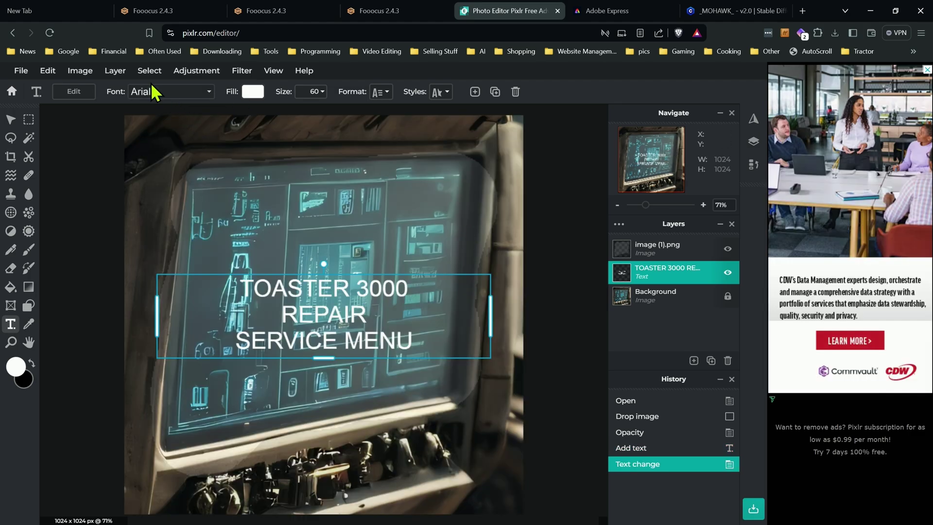
- Set the text's fill colour to black, #000000
left_click(253, 93)
left_click(536, 387)
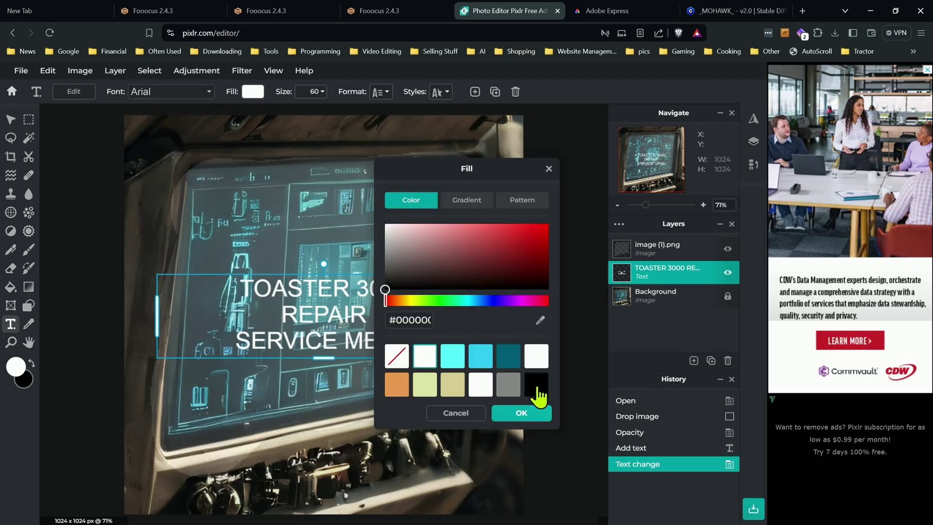
left_click(522, 414)
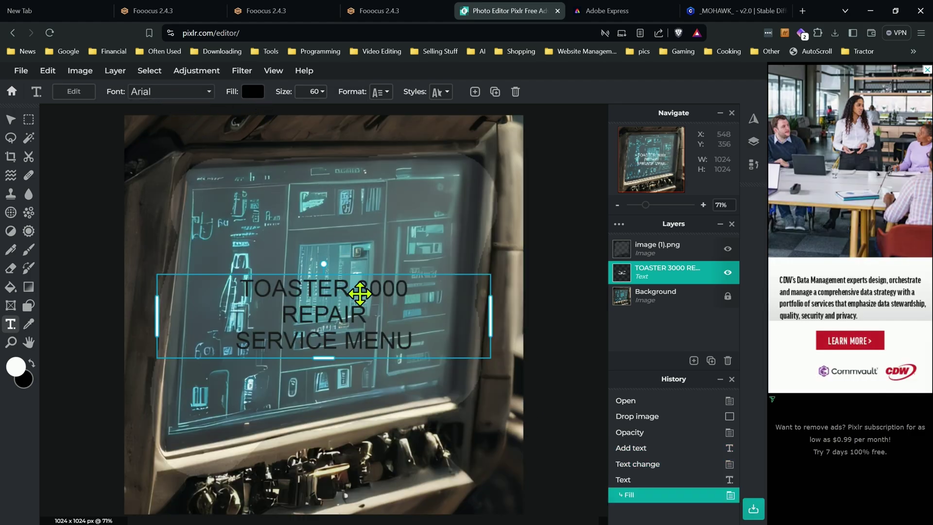
- Change the text to bold Amaranth and move it slightly higher on the display
left_click(199, 95)
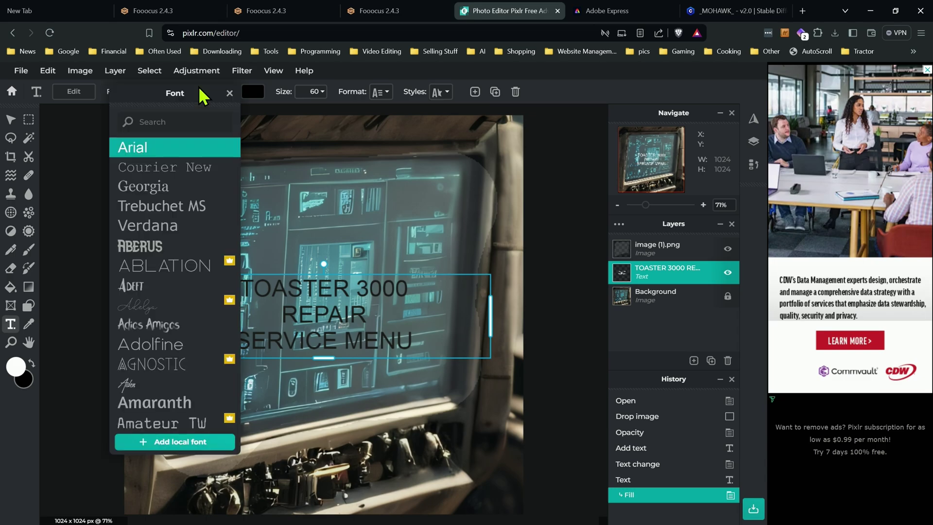
left_click(191, 403)
left_click_drag(329, 319, 325, 291)
left_click(381, 93)
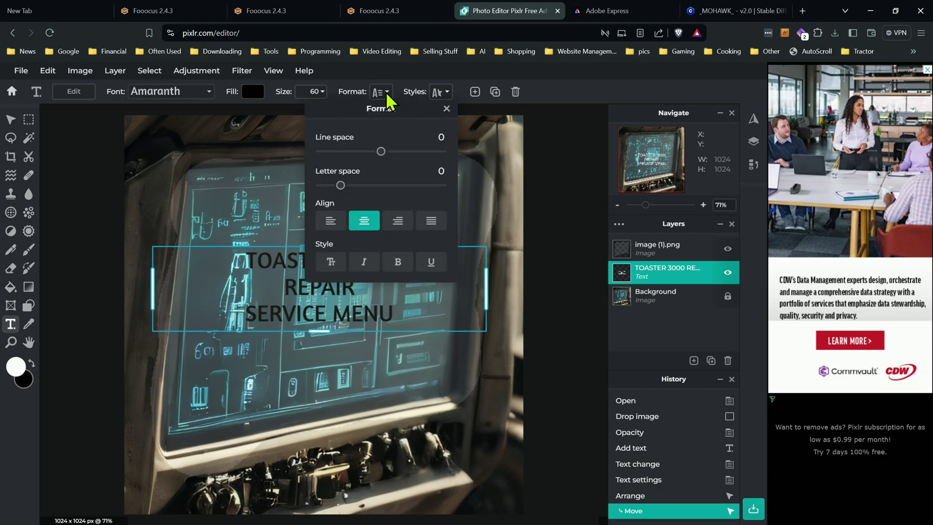
left_click(397, 262)
left_click(533, 239)
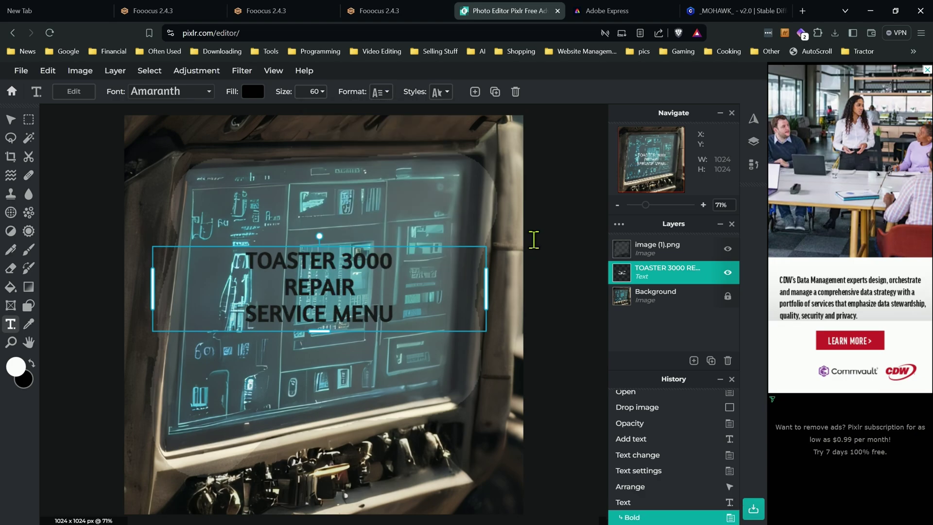
- Set the text size to 105 and the letter space to 3, and move the block up to the middle of the display
left_click(321, 92)
mouse_move(245, 113)
left_mouse_down()
mouse_move(268, 117)
mouse_move(261, 115)
left_mouse_up()
left_click(381, 93)
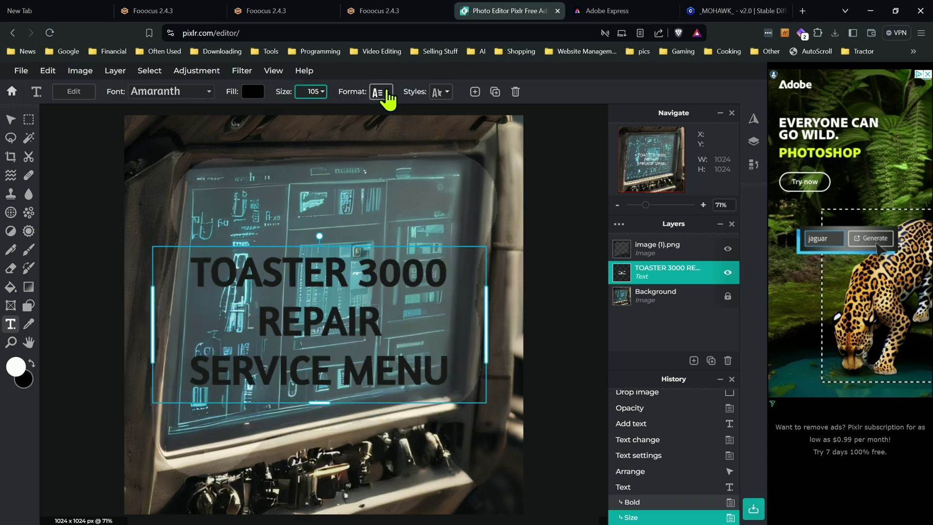
left_click_drag(340, 185, 345, 185)
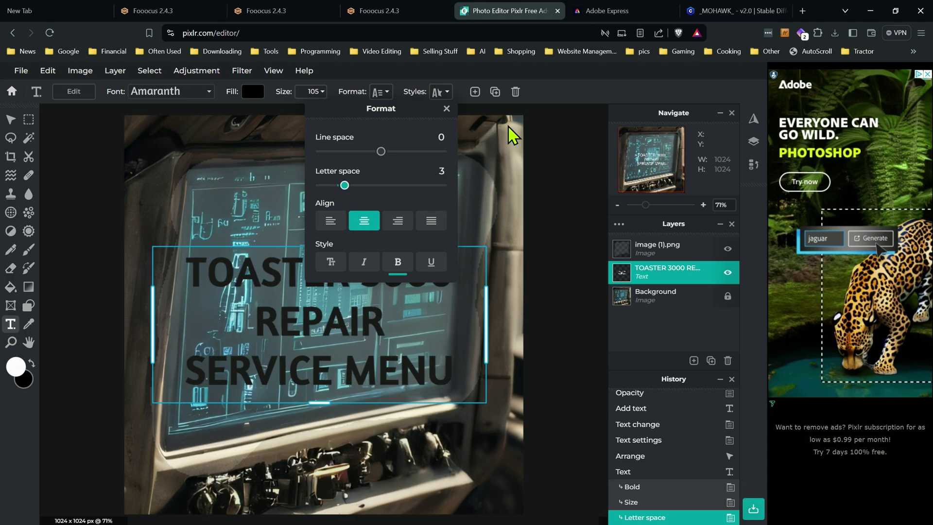
left_click(564, 93)
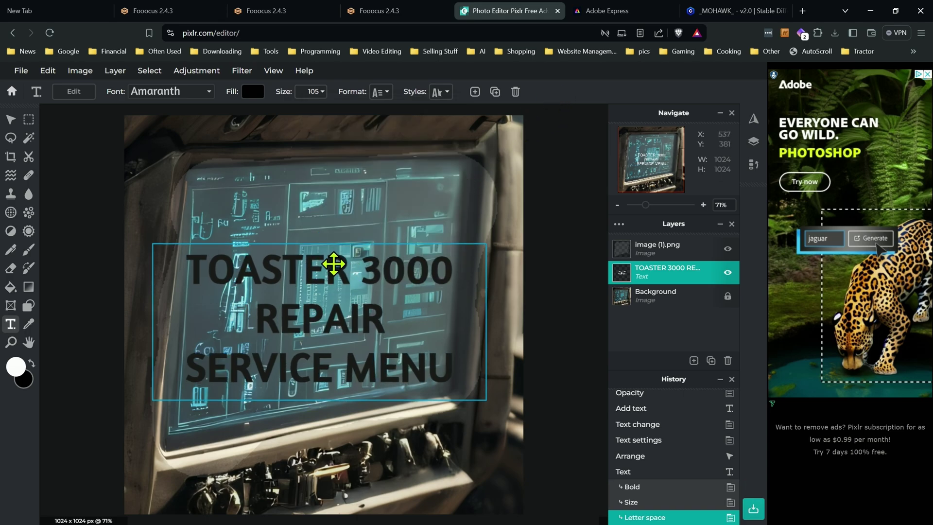
left_click_drag(334, 264, 350, 239)
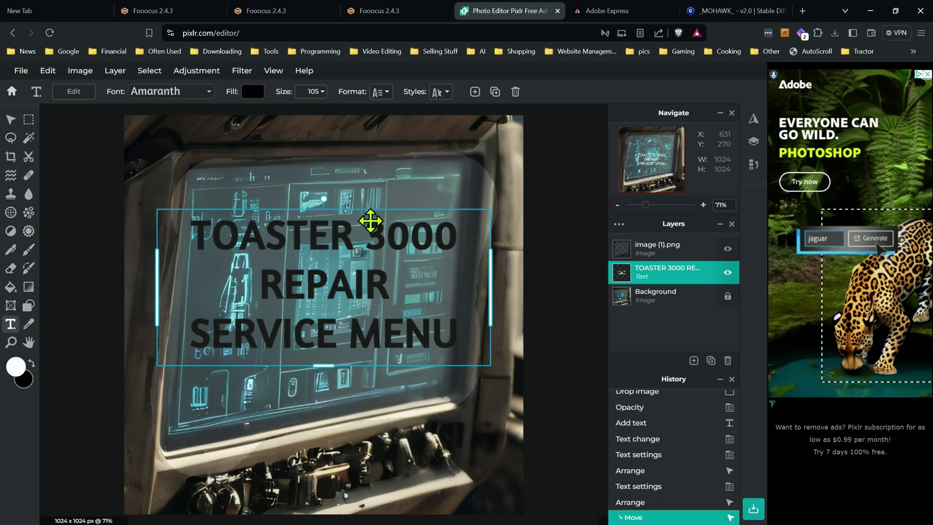
- Rasterize the text layer and free-distort its corners to match the display's perspective, about 166 x 247, 916 x 208, 113 x 742 and 905 x 615
left_click(116, 71)
left_click(146, 183)
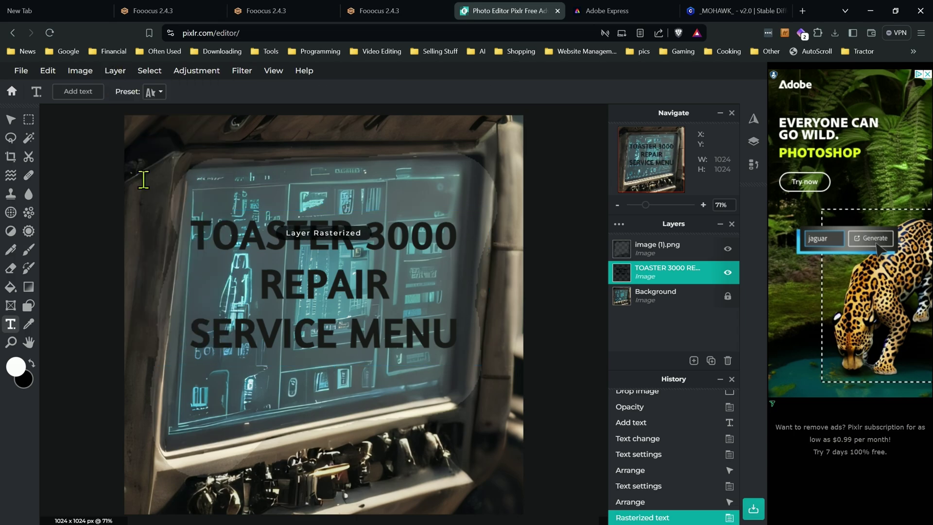
left_click(48, 72)
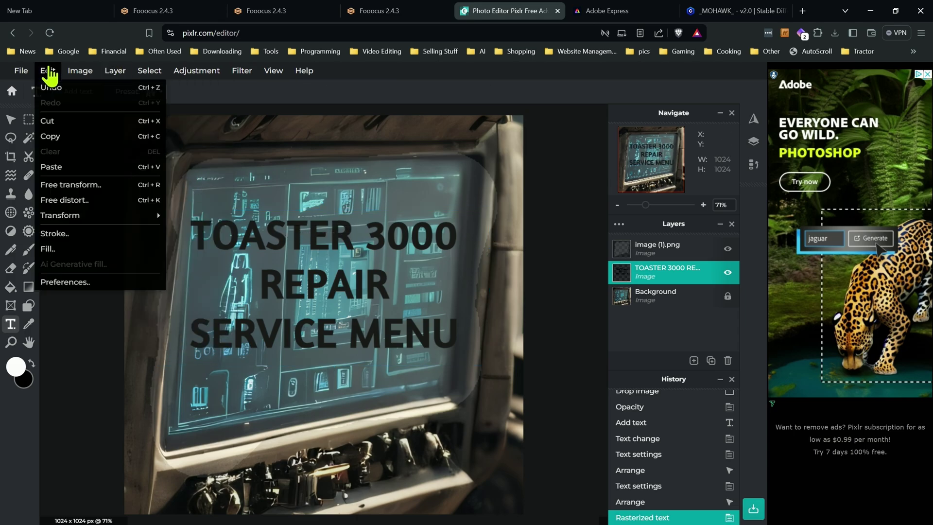
left_click(76, 206)
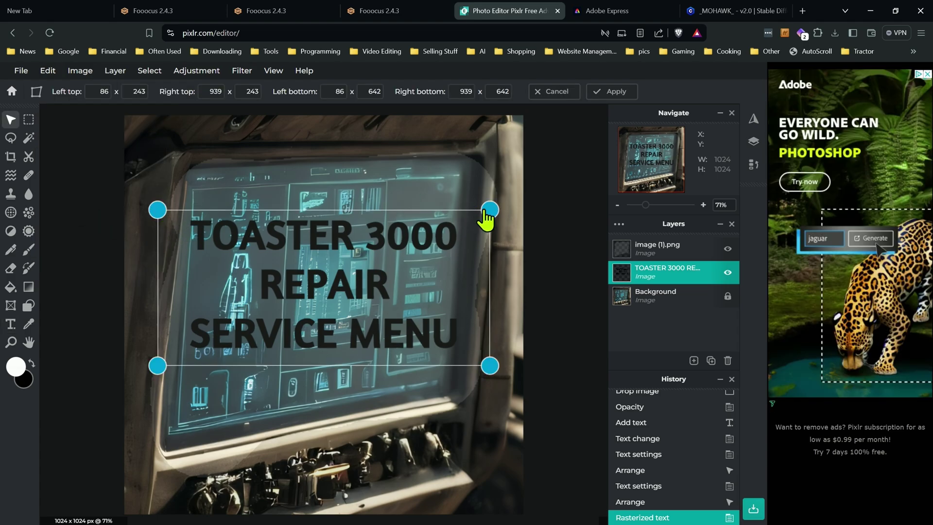
left_click_drag(490, 211, 480, 199)
left_click_drag(489, 364, 475, 338)
left_click_drag(157, 210, 177, 219)
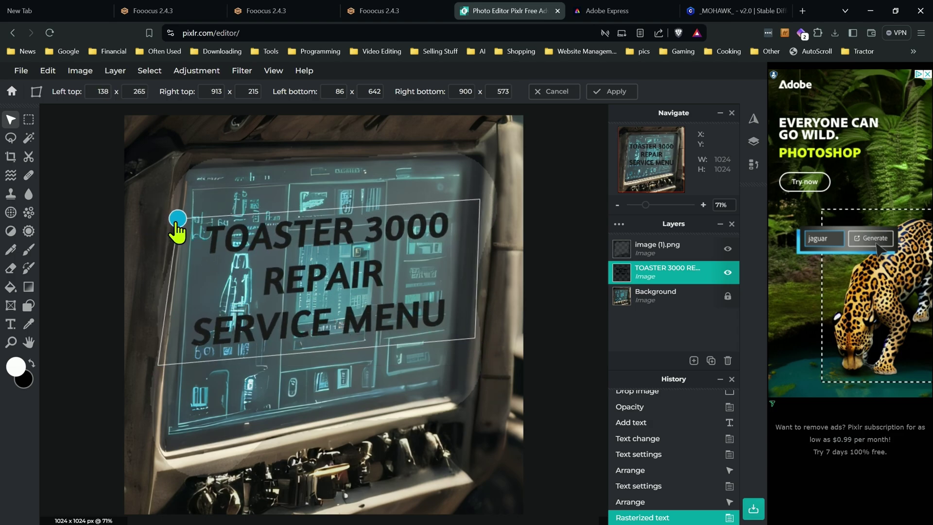
left_click_drag(156, 365, 171, 409)
left_click_drag(177, 219, 188, 212)
left_click_drag(475, 337, 474, 357)
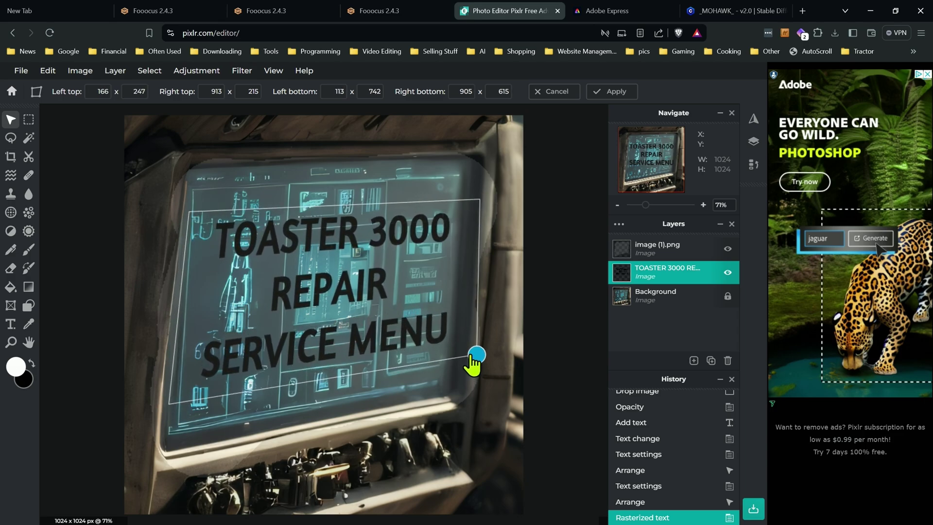
left_click_drag(479, 199, 481, 196)
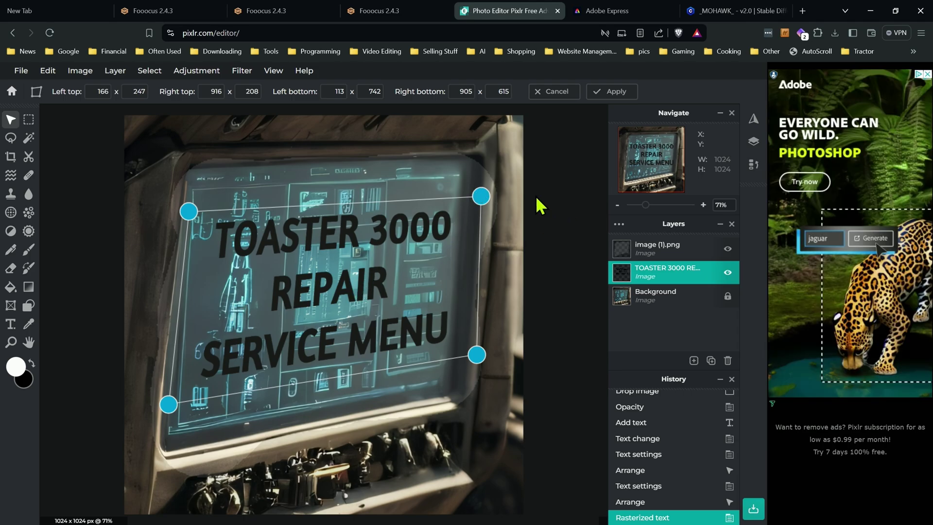
left_click(614, 91)
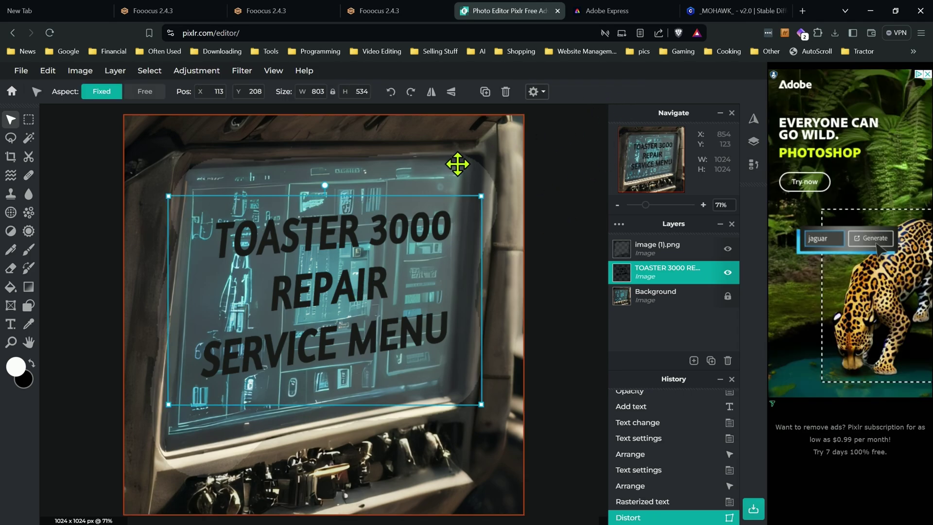
- Add an empty layer directly above the text layer
left_click(694, 361)
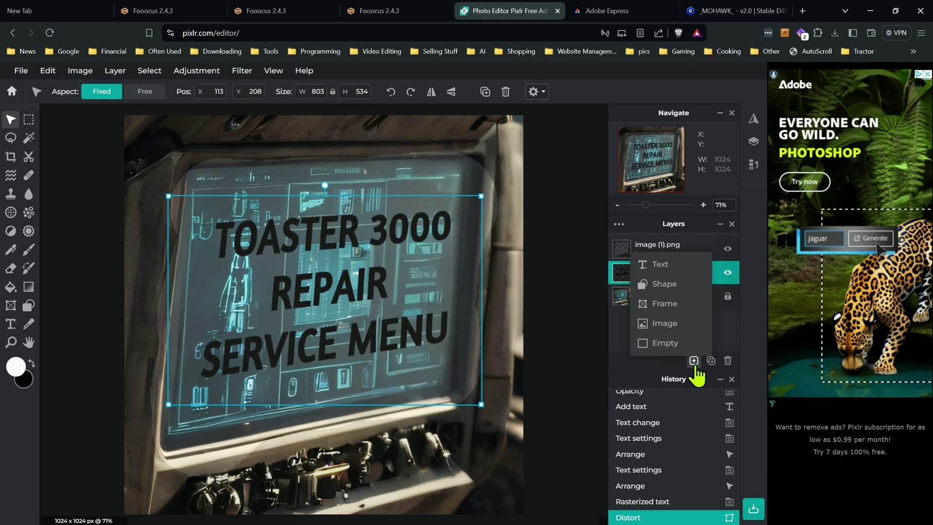
left_click(693, 361)
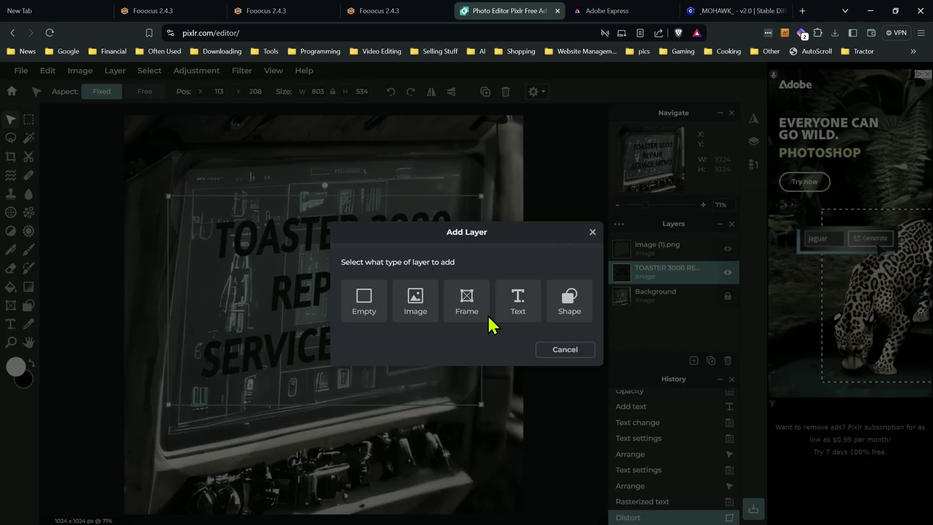
left_click(365, 310)
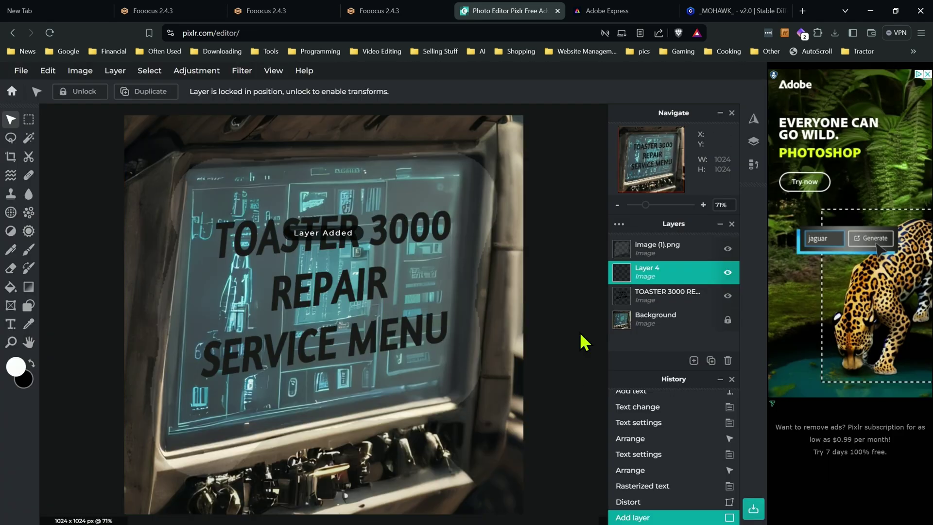
- Hide the mask layer, and unlock and hide the background layer
left_click(728, 248)
left_click(728, 320)
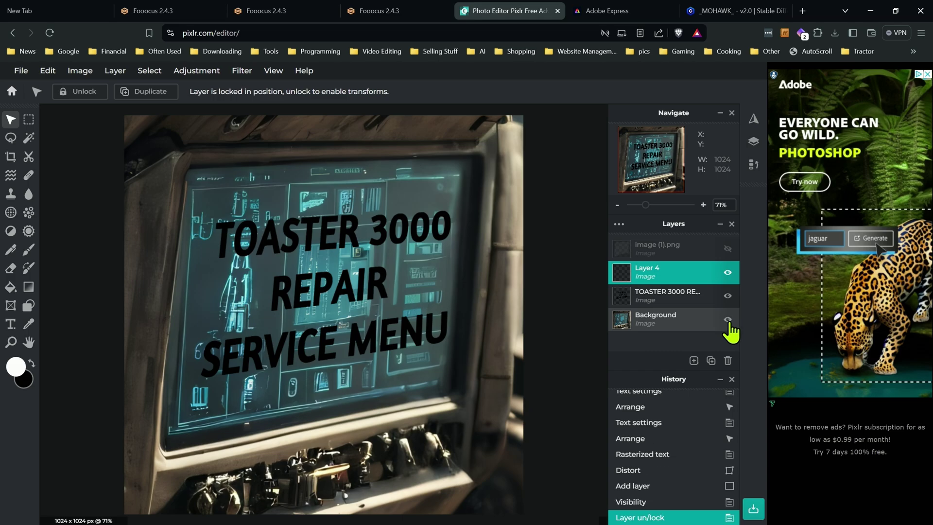
left_click(727, 320)
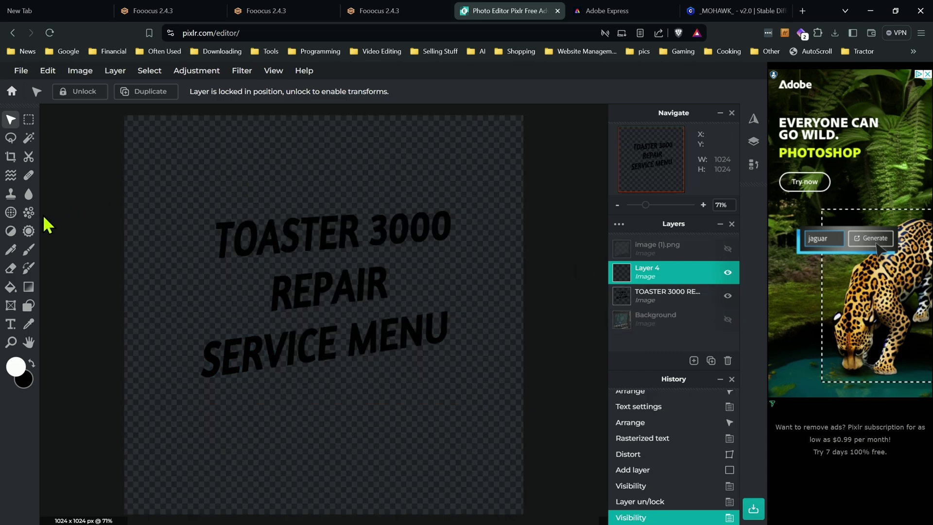
- Fill the new empty layer with white and place it beneath all the other layers
left_click(10, 286)
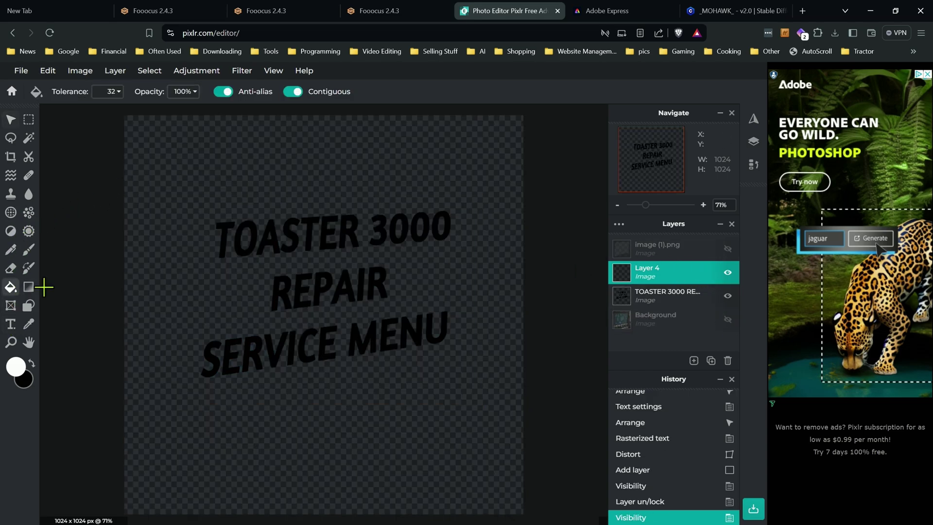
left_click(358, 169)
left_click_drag(654, 270, 662, 309)
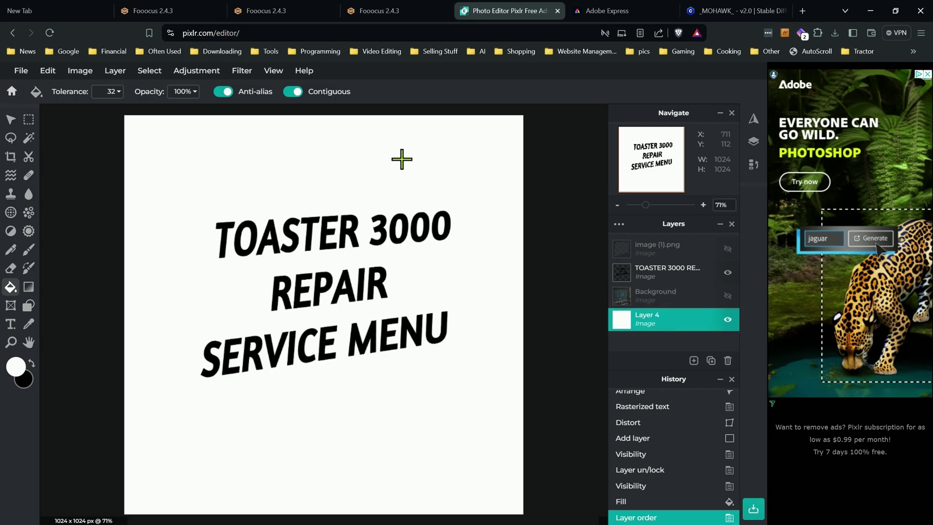
- Export the black-on-white text image as a PNG named image (2).png in the text updated folder
left_click(21, 70)
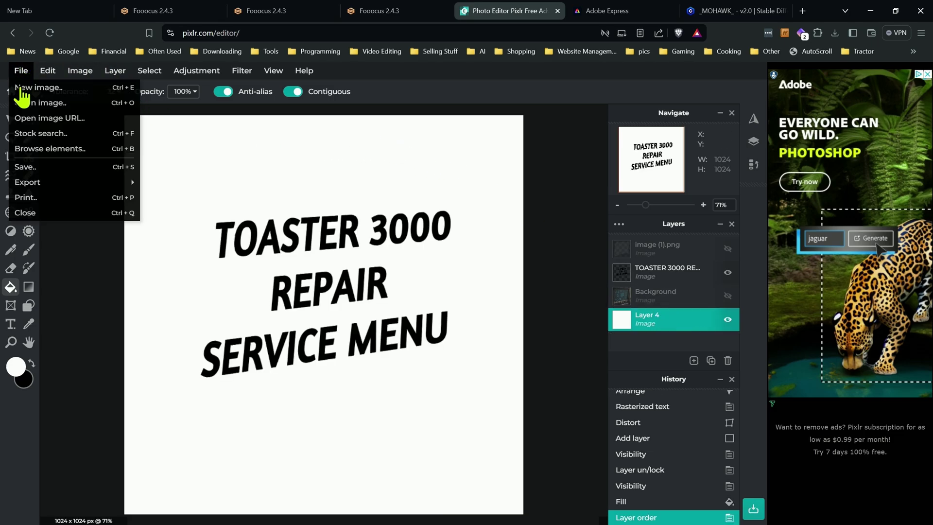
mouse_move(70, 183)
left_click(170, 183)
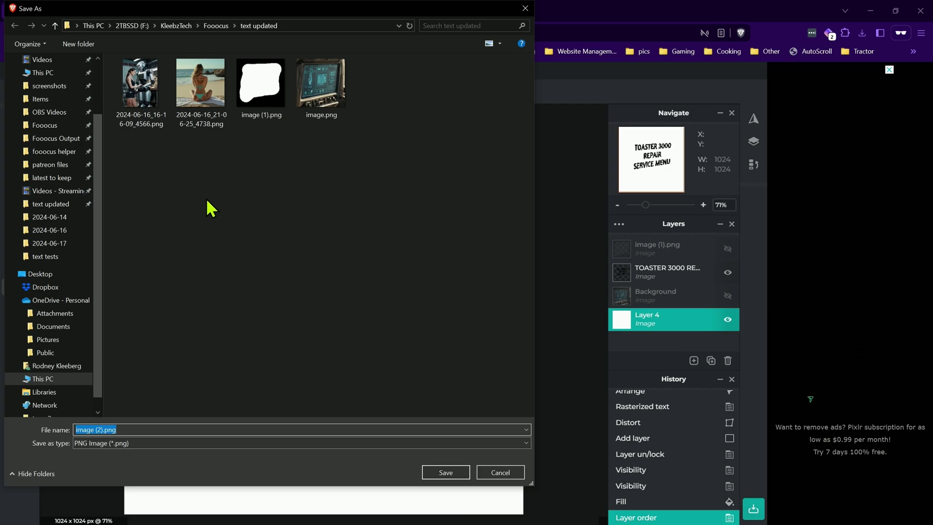
left_click(445, 472)
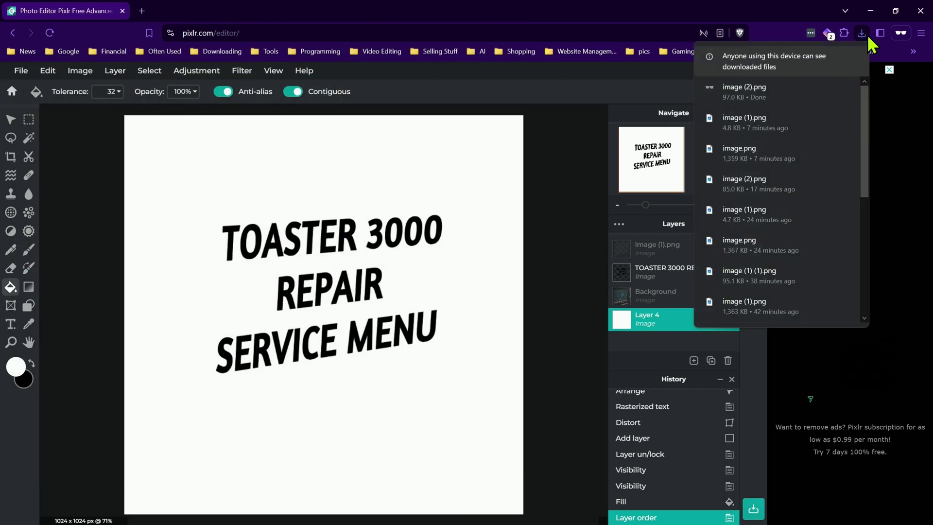
- Switch to the Fooocus session holding the masked robot display image and open its image prompt inputs
left_click(870, 11)
left_click(195, 11)
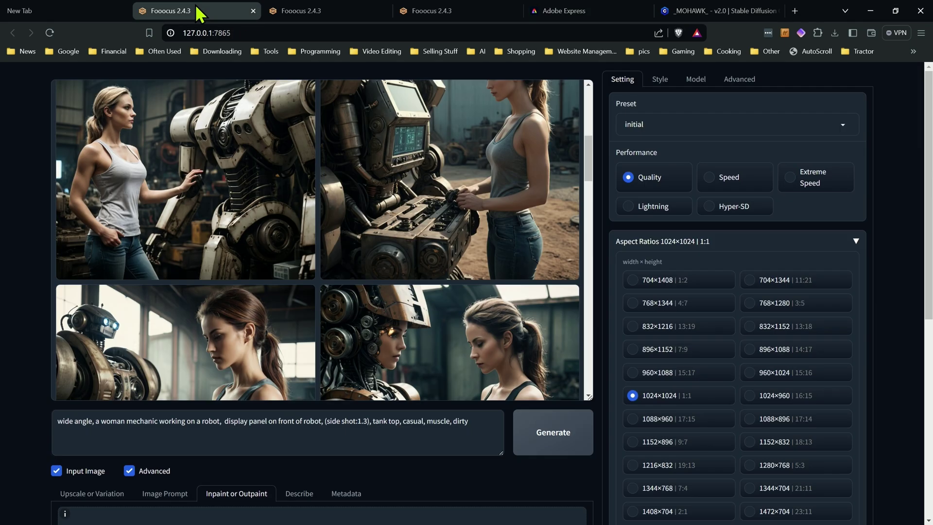
left_click(311, 10)
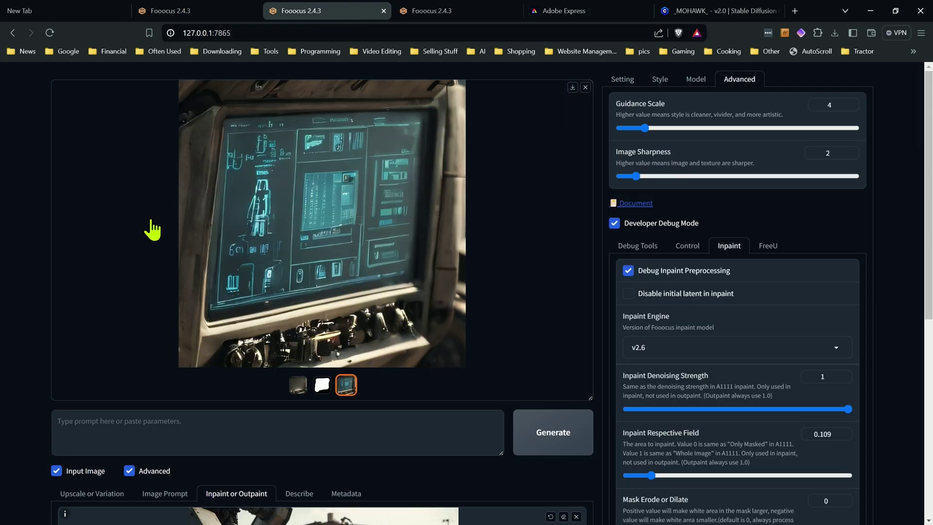
scroll(20, 335, "down", 5)
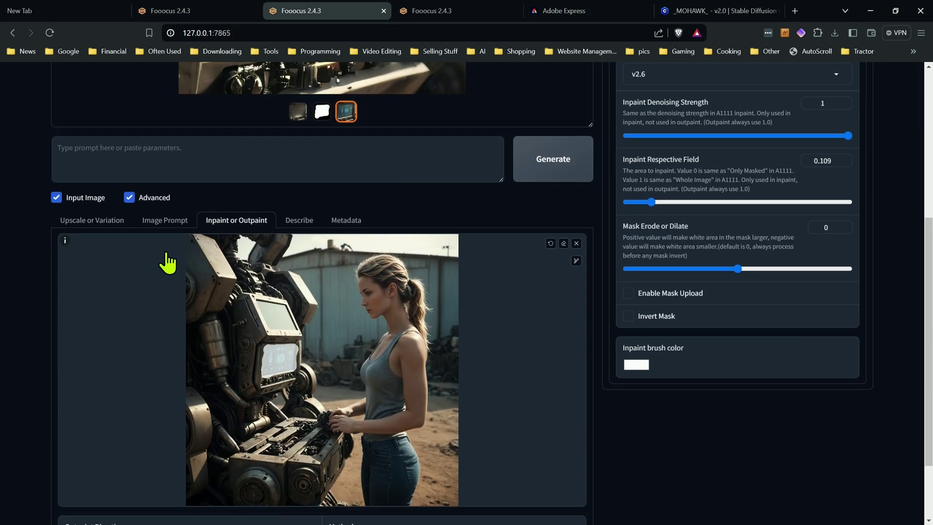
left_click(178, 222)
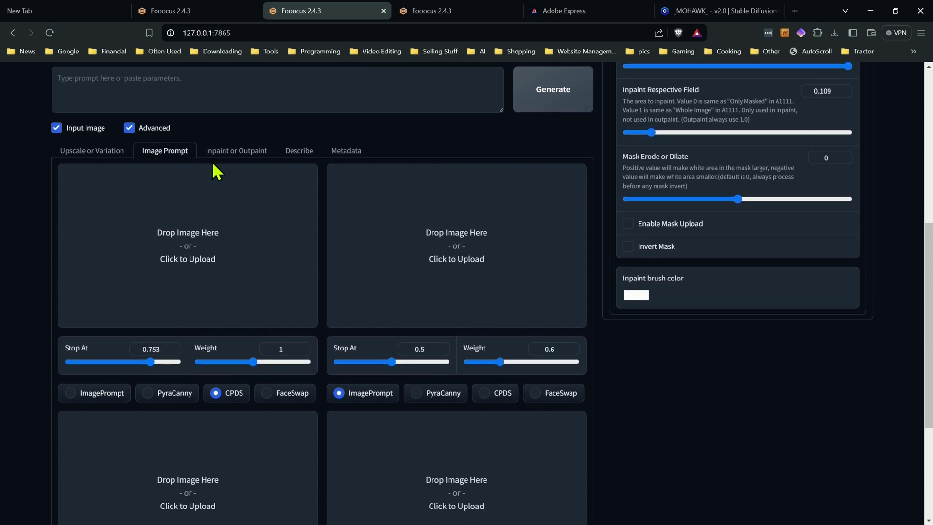
- Reset the image prompt slots to their defaults by turning their advanced options off and on again
scroll(52, 364, "down", 4)
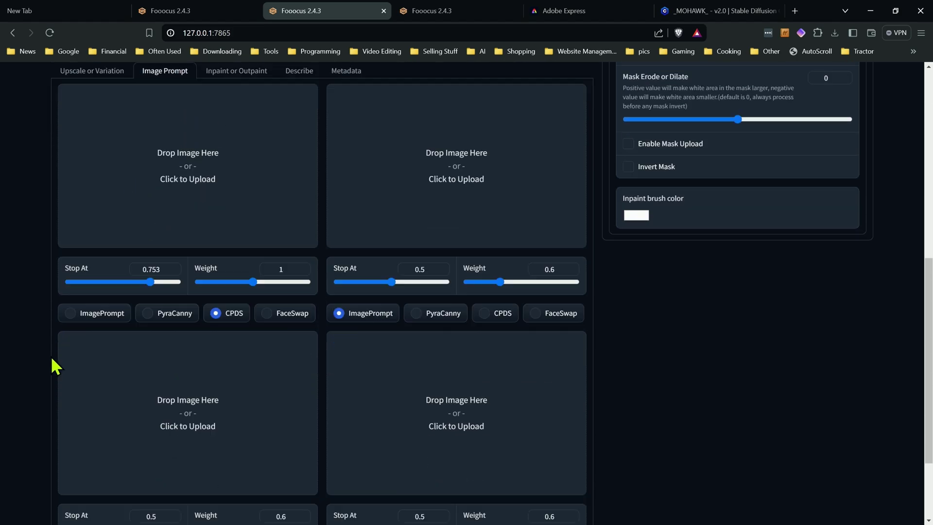
left_click(60, 465)
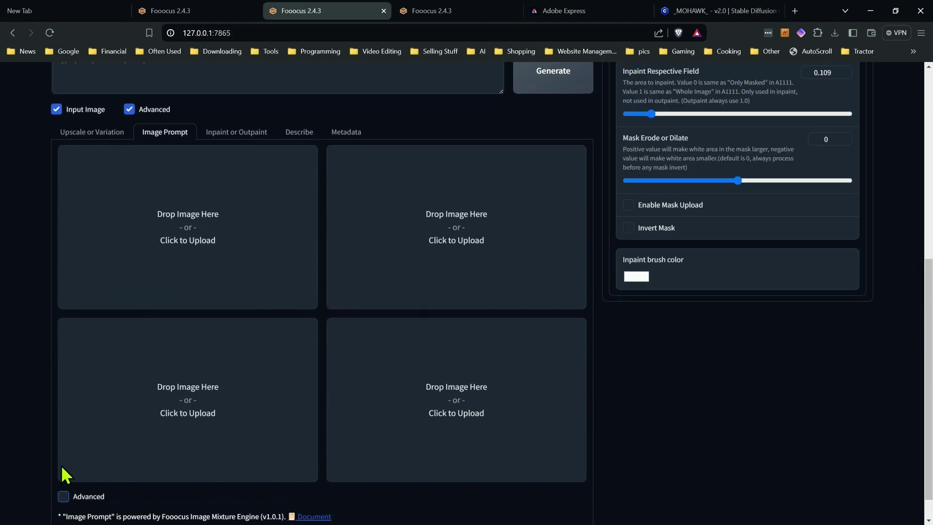
left_click(60, 464)
left_click(483, 472)
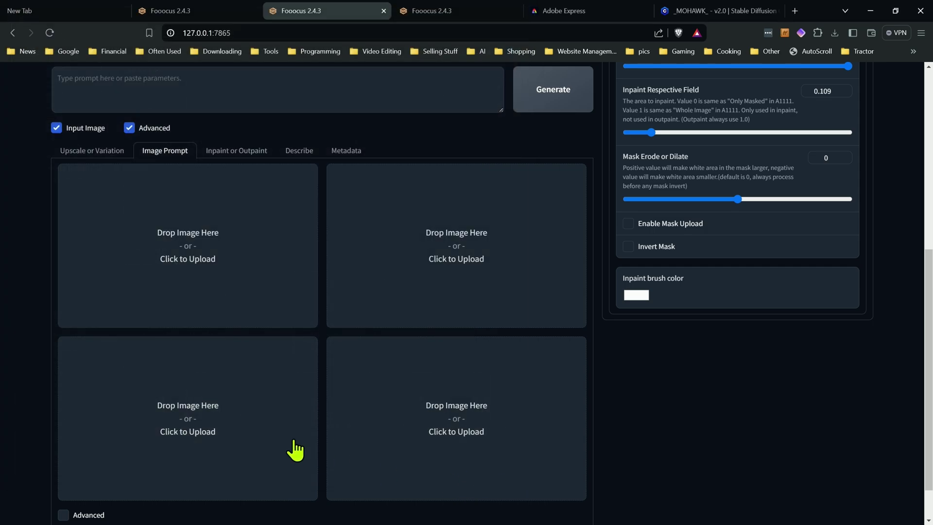
scroll(60, 451, "down", 1)
left_click(63, 465)
scroll(72, 270, "up", 1)
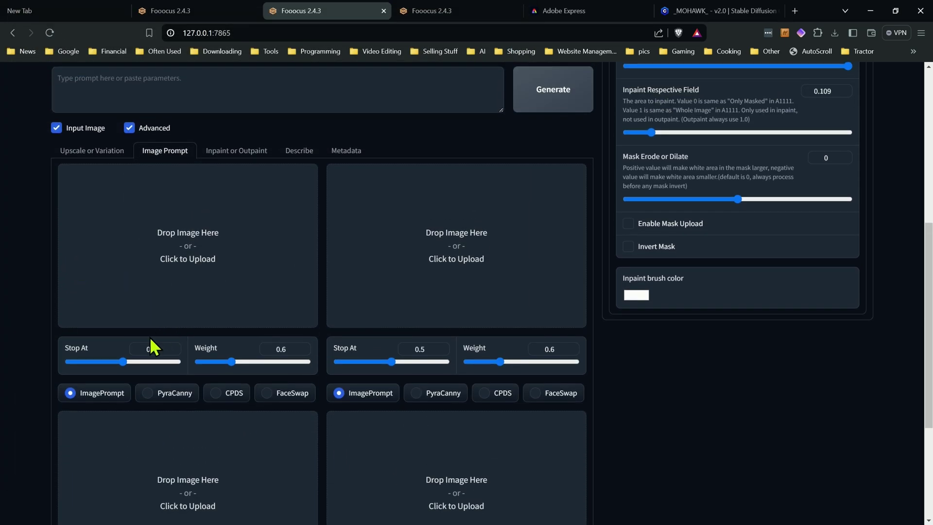
- Load the perspective text image into the first image prompt slot, set it to CPDS and raise Stop At to 0.716
left_click_drag(168, 308, 219, 250)
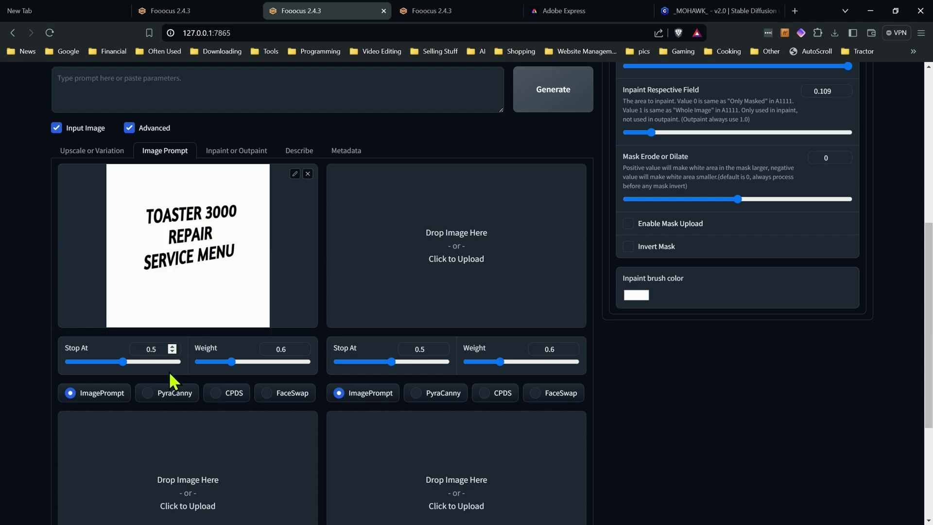
left_click(234, 391)
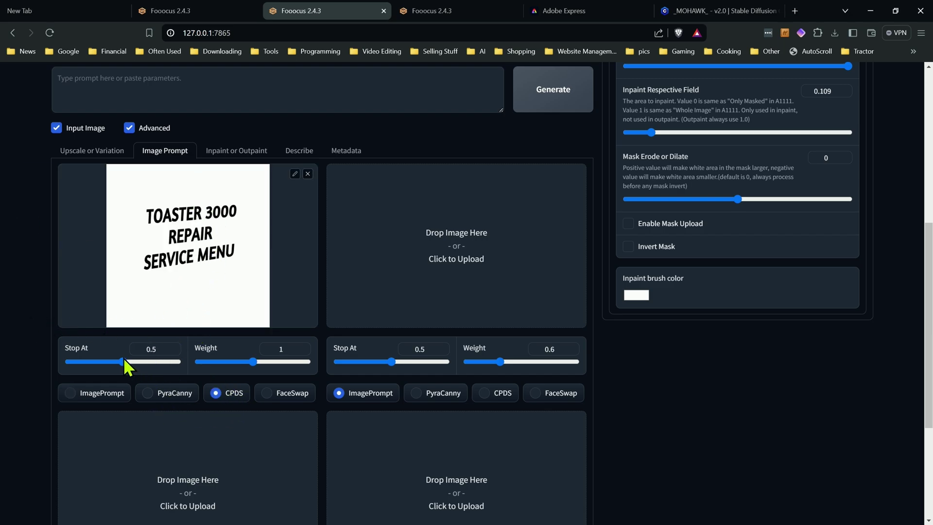
left_click_drag(124, 359, 145, 363)
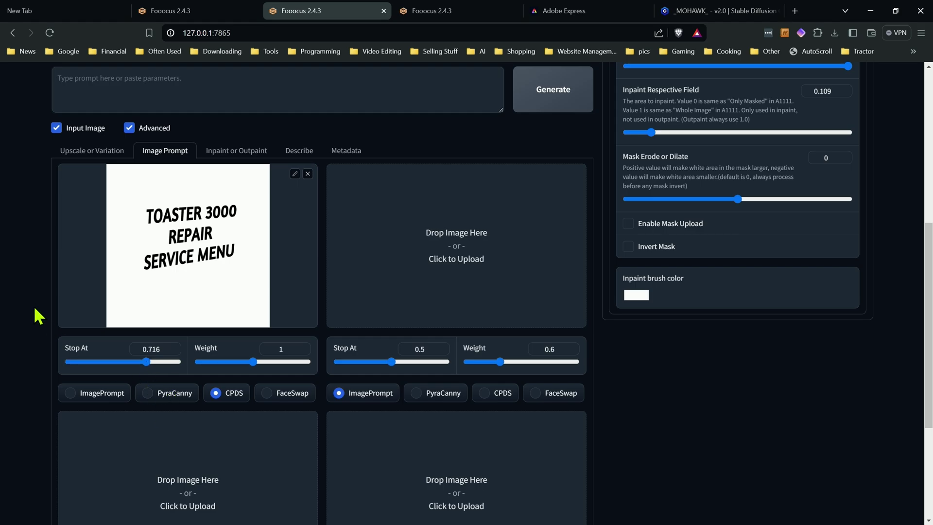
- Set the prompt to green LCD display screen text "TOASTER 3000 REPAIR SERVICE MENU", fallout
scroll(38, 316, "up", 5)
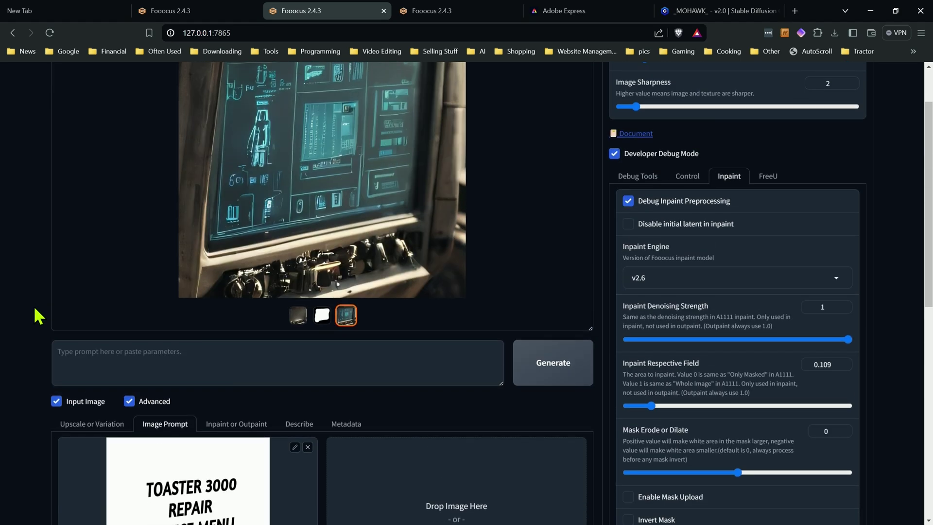
left_click(117, 358)
right_click(117, 358)
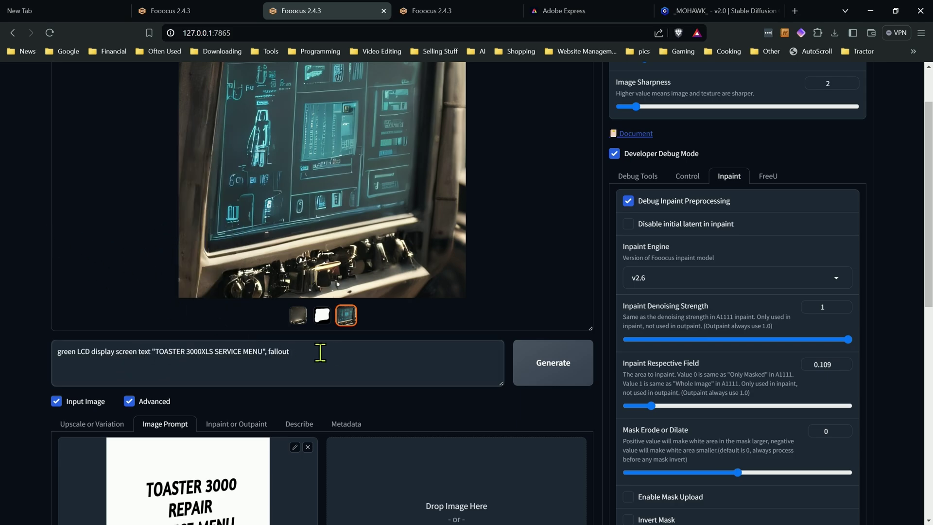
left_click(215, 350)
key("BackSpace")
key("BackSpace")
key("BackSpace")
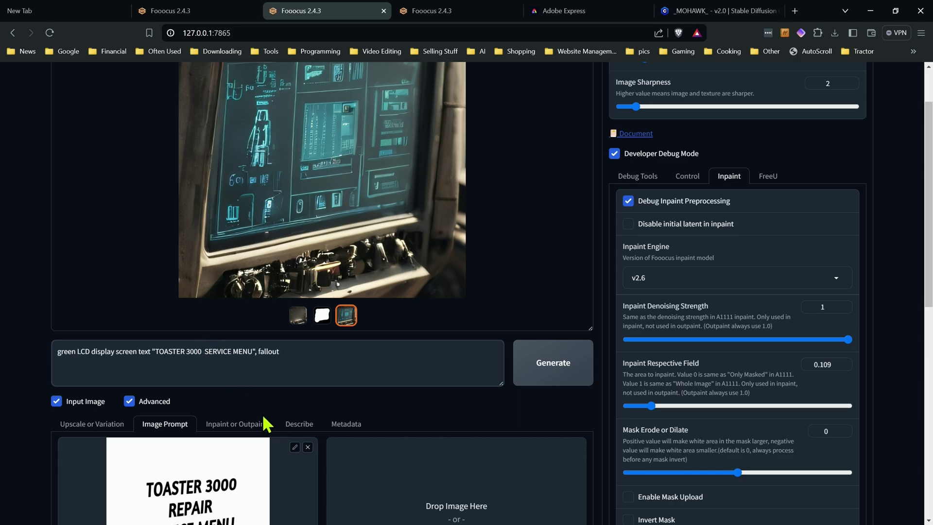
type("REPAIR")
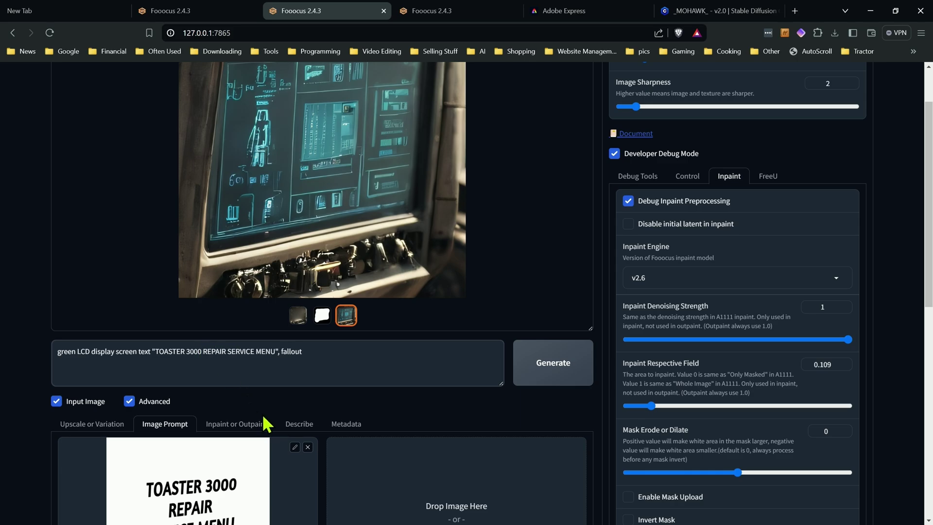
left_click(309, 353)
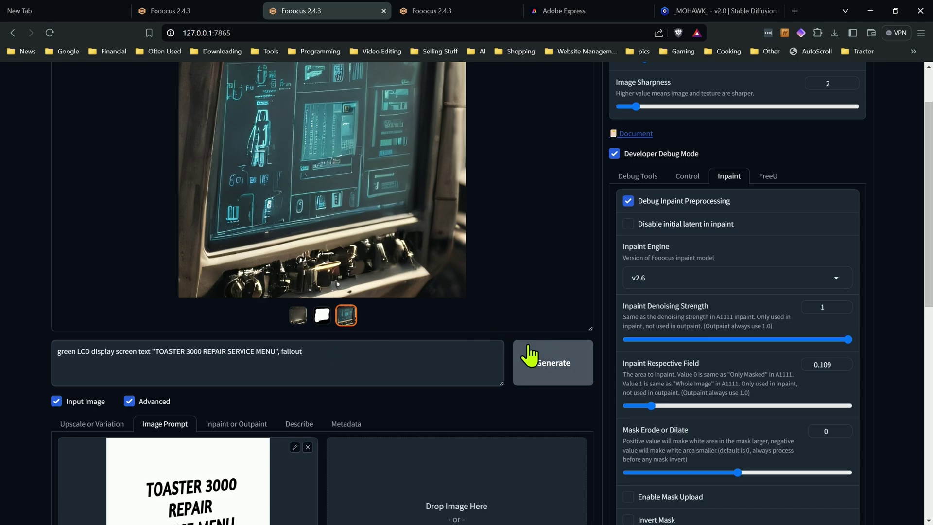
left_click_drag(158, 349, 281, 352)
scroll(283, 381, "down", 3)
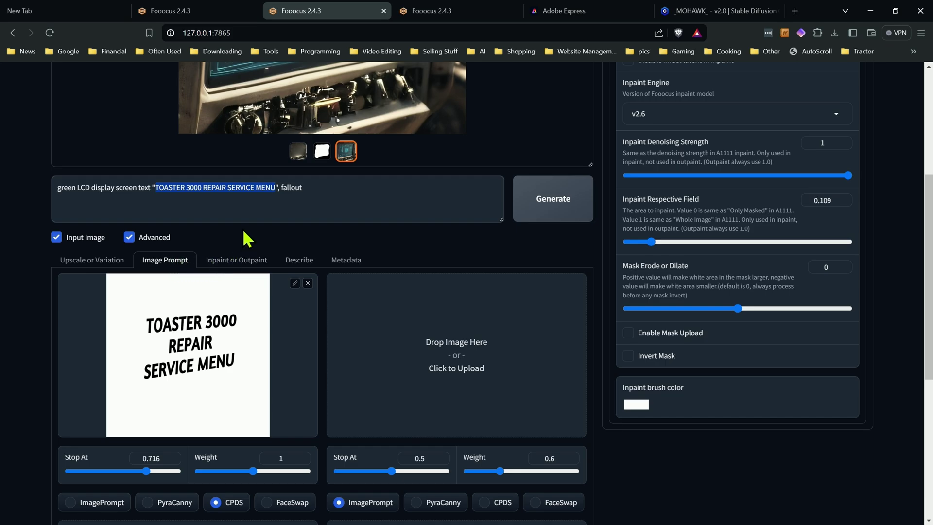
scroll(243, 203, "up", 1)
left_click(317, 241)
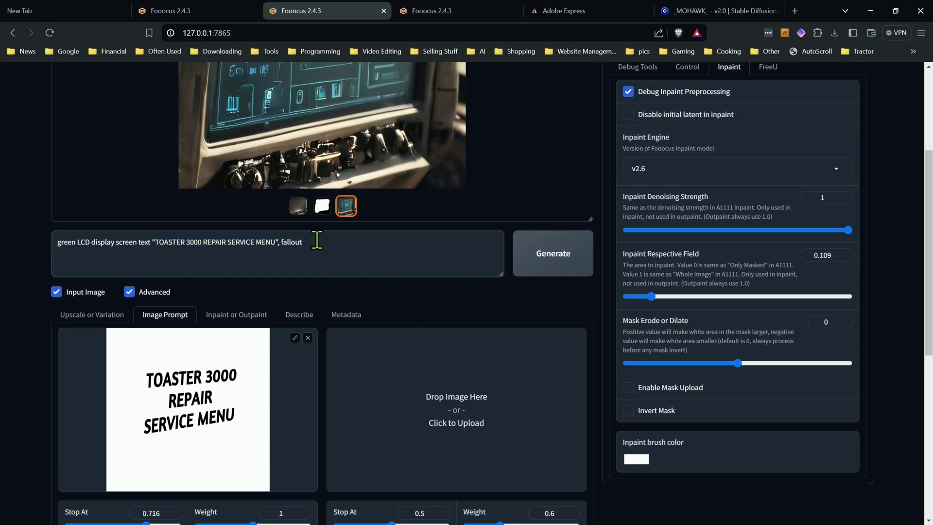
- Return to the masked inpaint image, turn off Debug Inpaint Preprocessing and generate the images
left_click(236, 314)
scroll(345, 235, "down", 3)
scroll(506, 254, "up", 5)
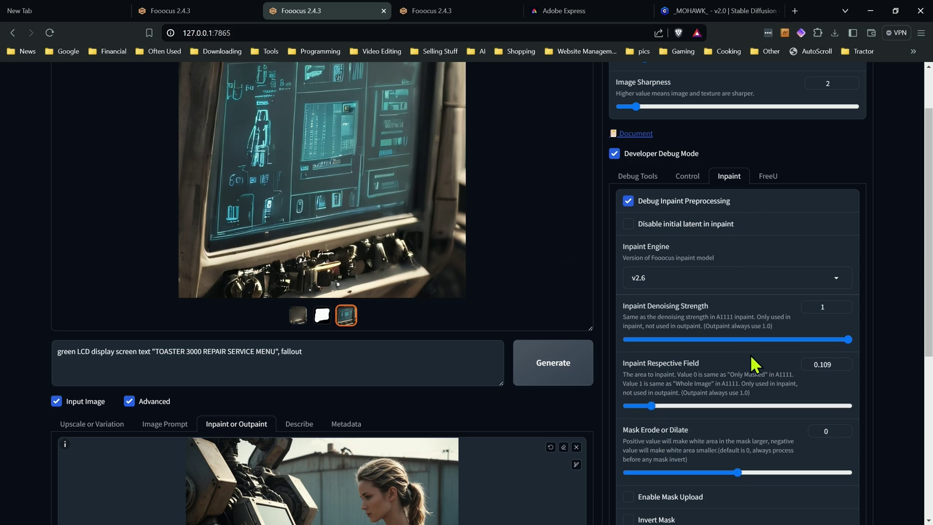
scroll(649, 389, "down", 2)
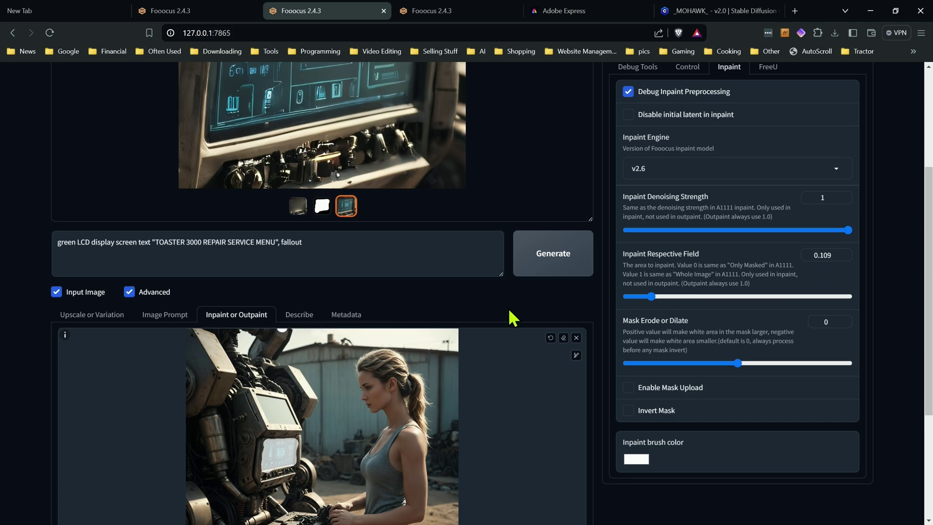
scroll(625, 262, "up", 3)
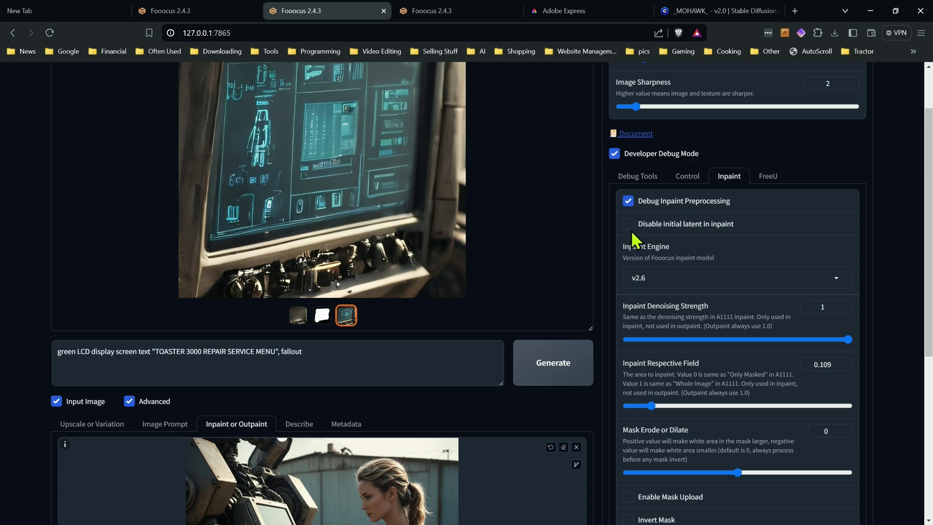
left_click(628, 201)
scroll(658, 208, "up", 2)
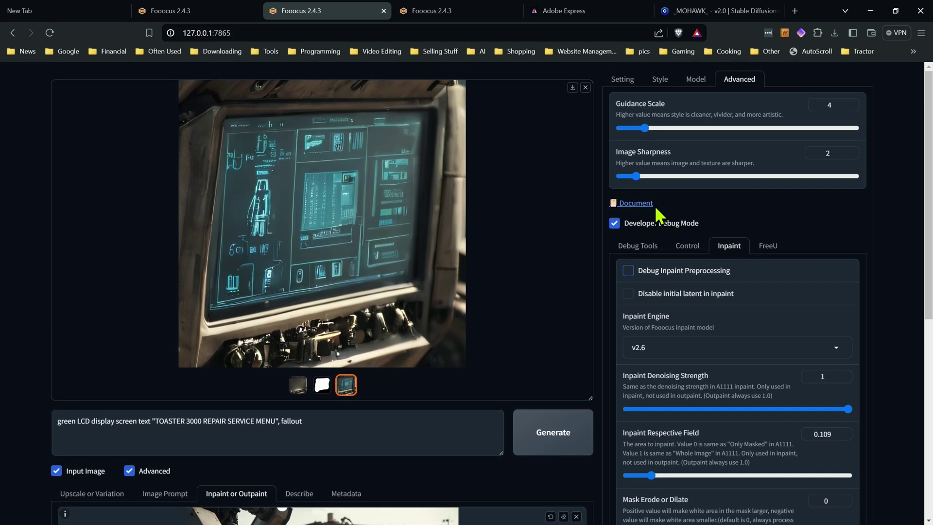
scroll(406, 333, "down", 3)
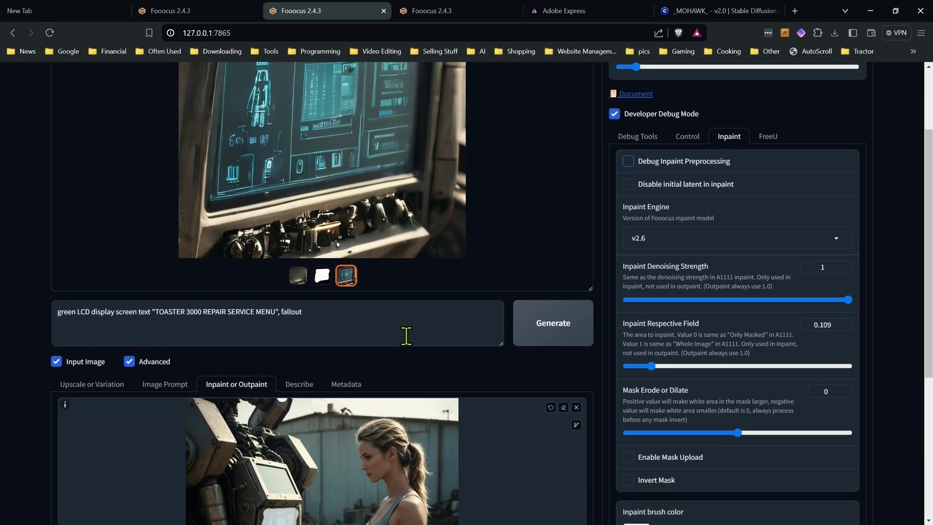
left_click(549, 330)
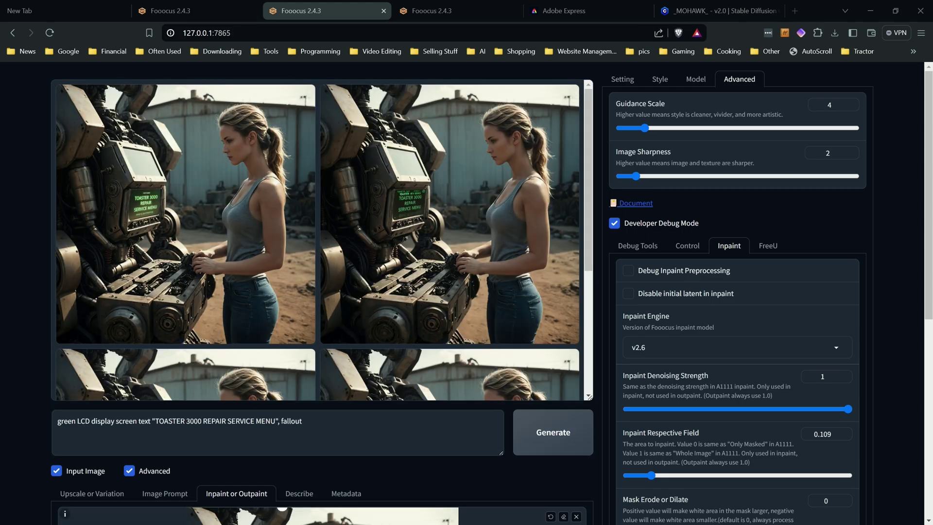
- Examine the display text up close in the generated images 2024-06-17_13-45-34_8773.png and 2024-06-17_13-44-39_2507.png
scroll(125, 315, "down", 3)
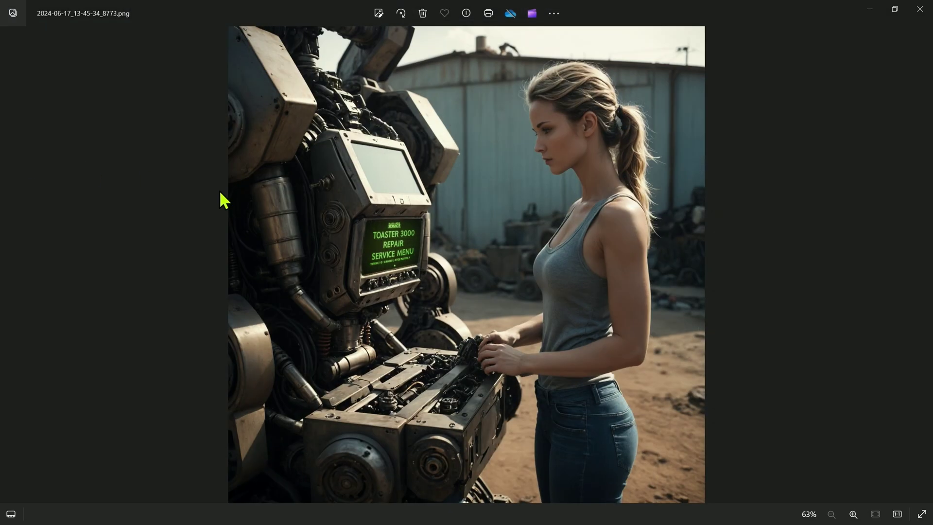
scroll(447, 245, "up", 5)
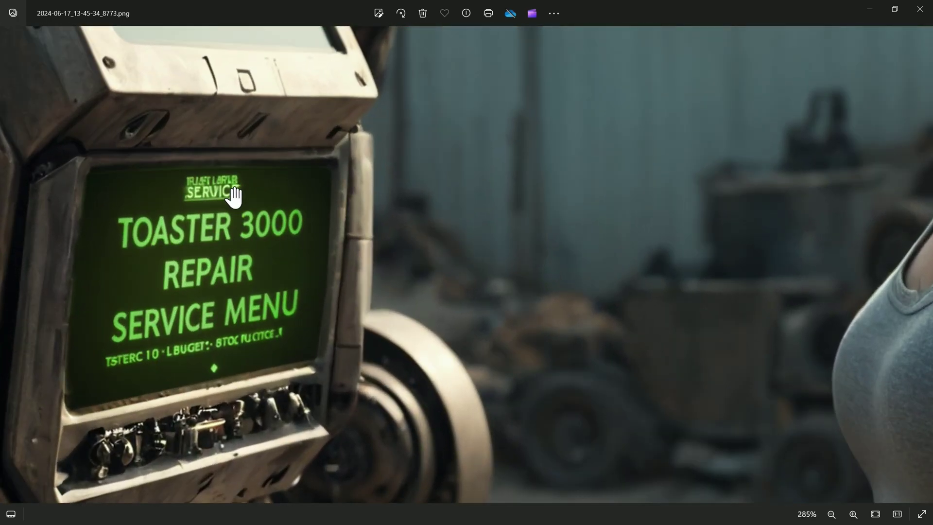
scroll(209, 193, "down", 6)
key("Left")
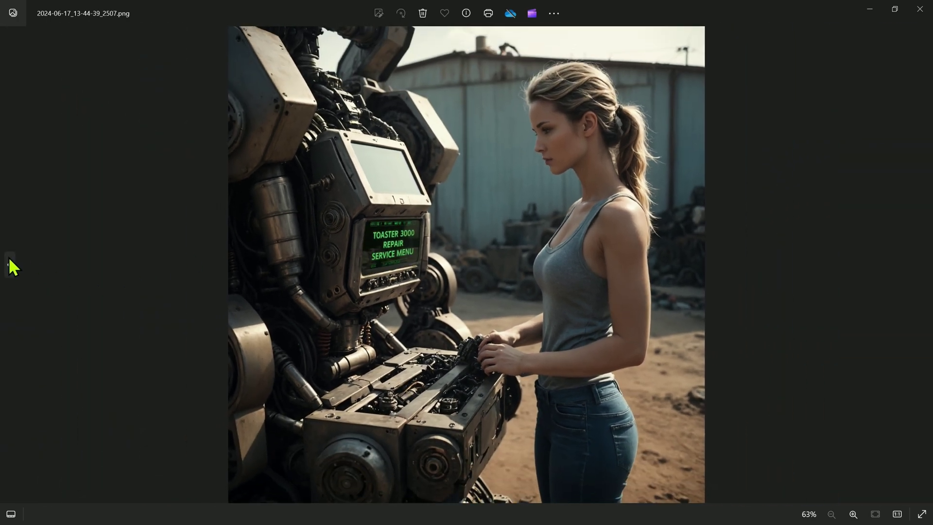
scroll(423, 265, "up", 4)
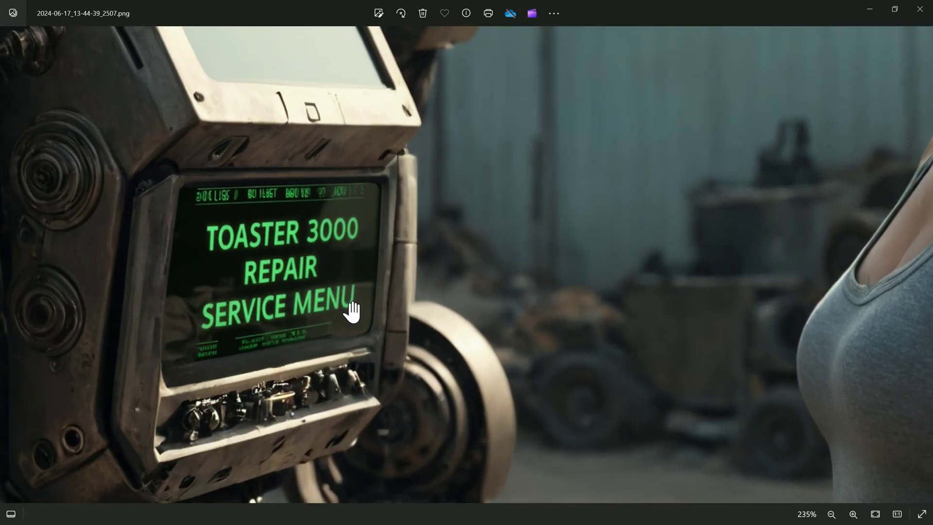
scroll(355, 321, "up", 2)
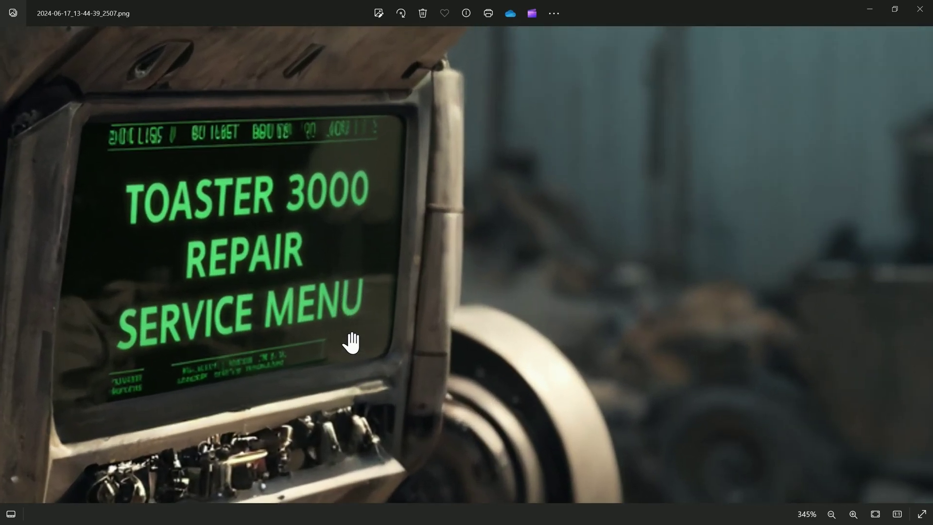
scroll(350, 340, "down", 6)
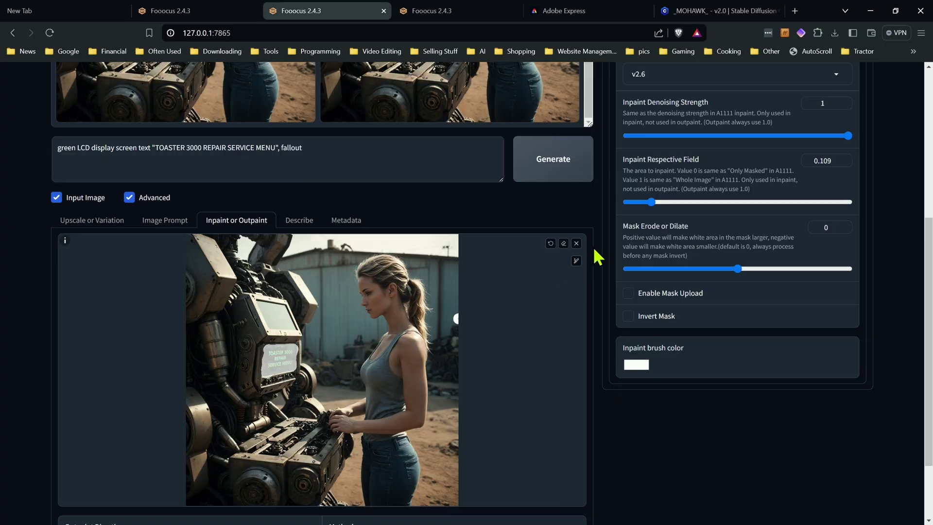
- Clear the painted mask from the generated image with the TOASTER 3000 text in the inpaint canvas
left_click(563, 243)
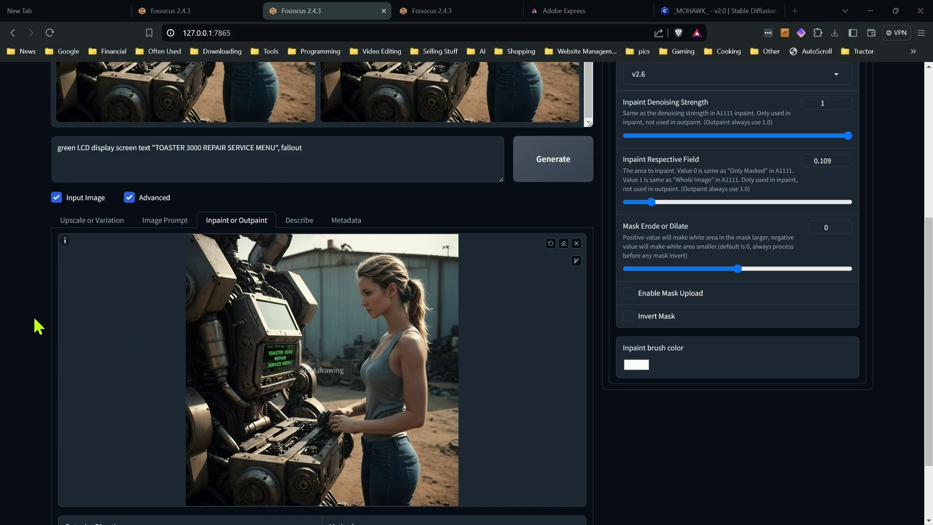
scroll(34, 326, "up", 5)
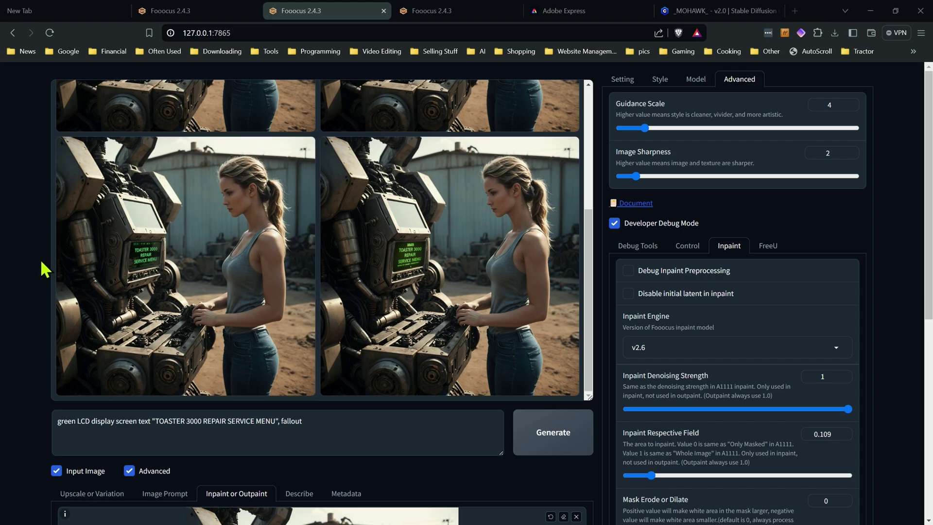
- Remove the TOASTER 3000 text picture from the image prompts and return to the inpaint image
scroll(58, 272, "down", 3)
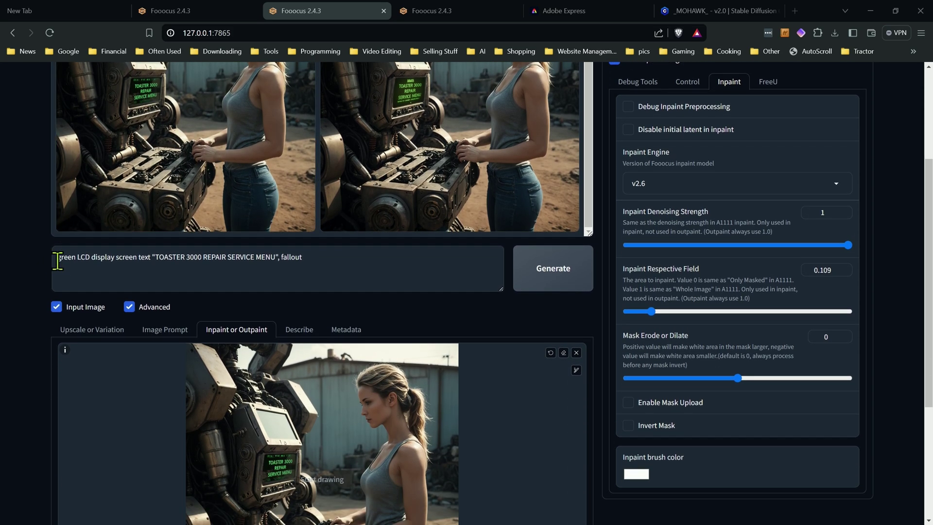
scroll(57, 261, "down", 2)
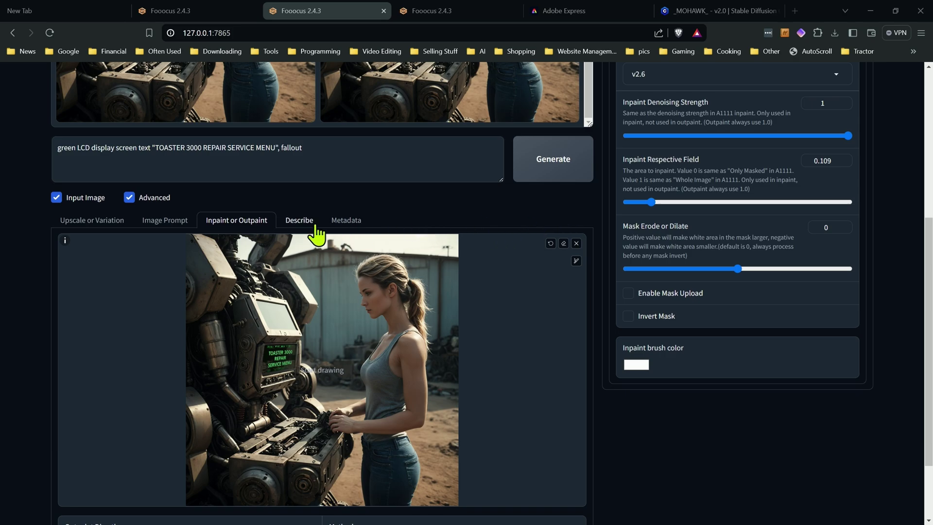
left_click(182, 223)
scroll(245, 250, "down", 1)
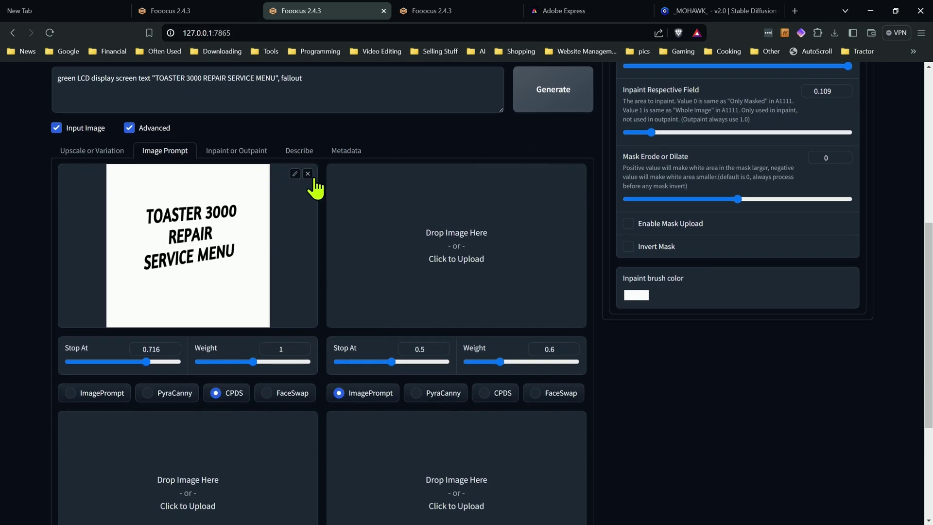
left_click(307, 174)
left_click(258, 153)
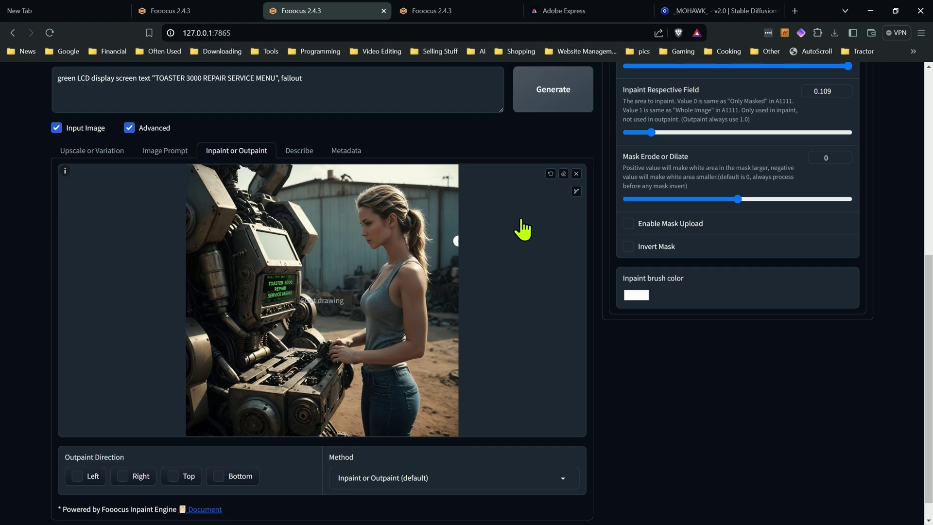
- Enlarge the brush slightly and paint an inpaint mask over the woman's upper arm
scroll(409, 290, "up", 3)
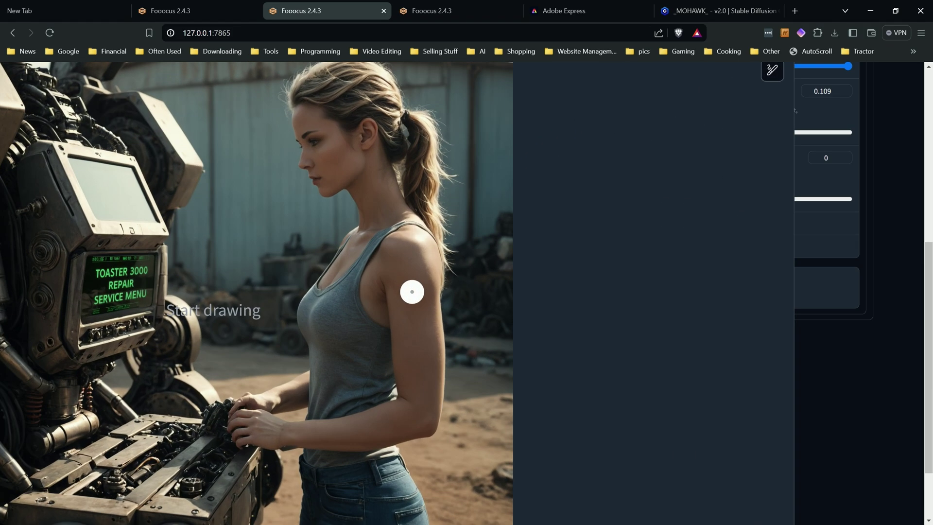
mouse_move(504, 313)
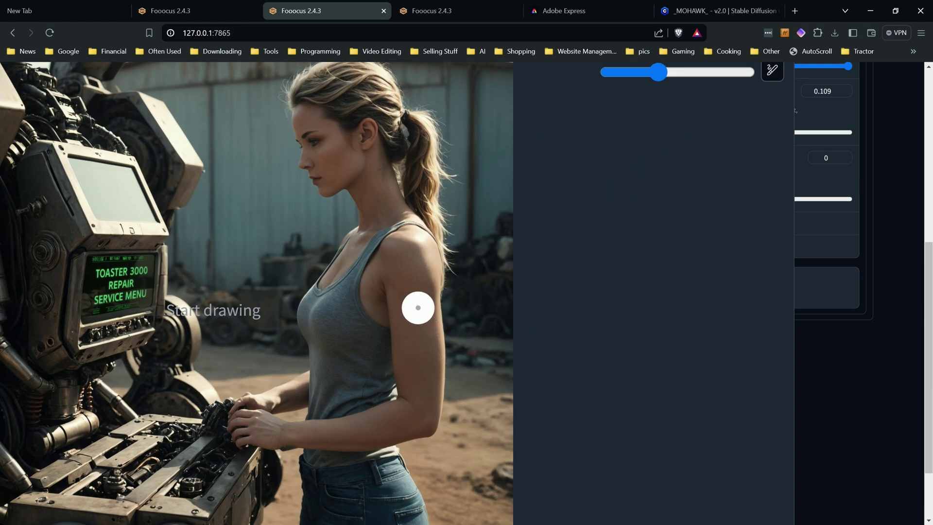
mouse_move(408, 313)
left_mouse_down()
mouse_move(408, 348)
mouse_move(429, 339)
mouse_move(421, 285)
mouse_move(410, 323)
left_mouse_up()
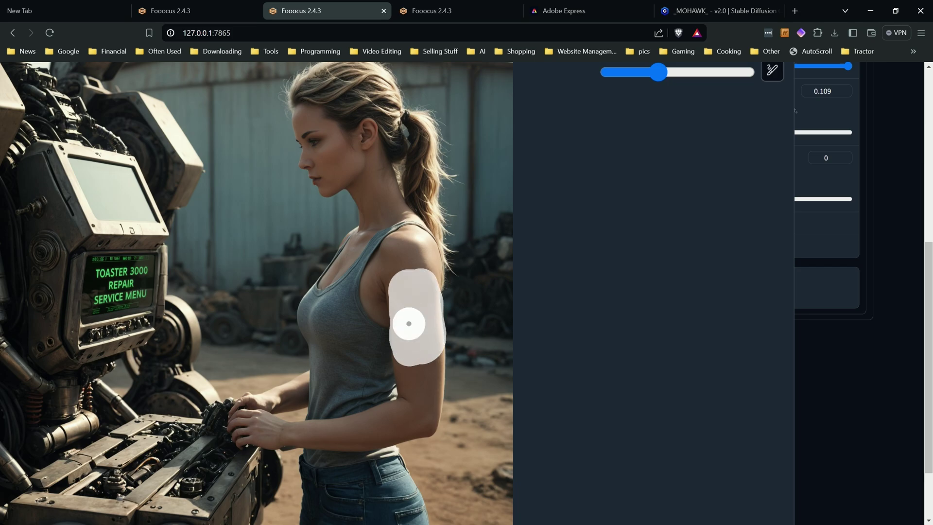
scroll(410, 312, "down", 3)
scroll(413, 291, "up", 1)
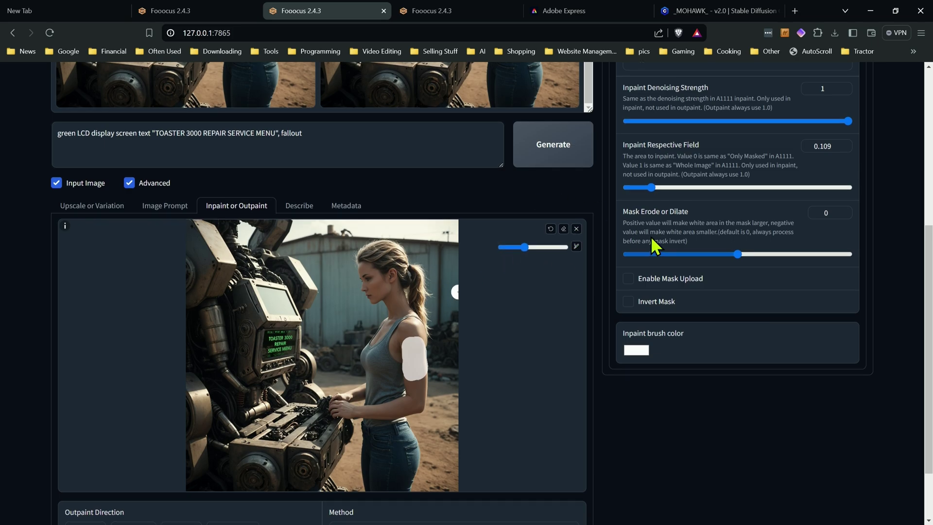
- Turn on Debug Inpaint Preprocessing and generate the debug images for the masked arm
scroll(651, 236, "up", 2)
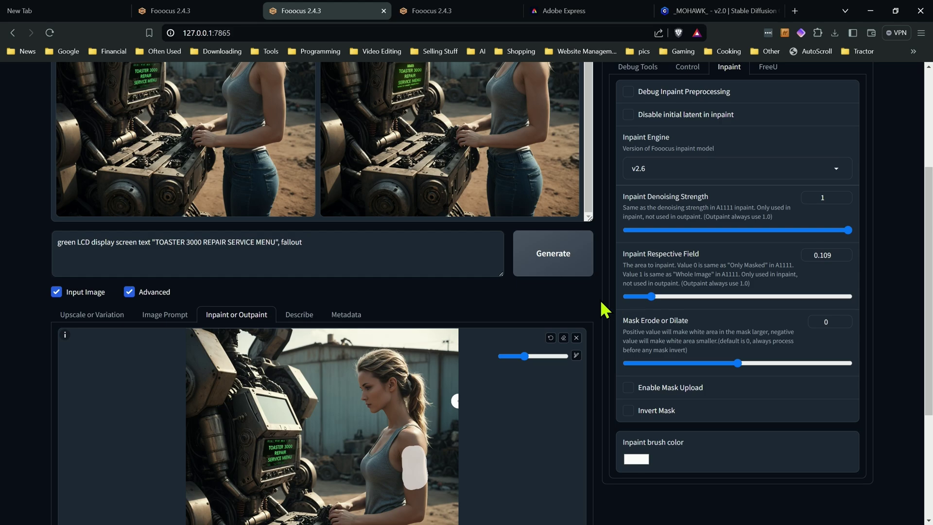
scroll(596, 311, "up", 4)
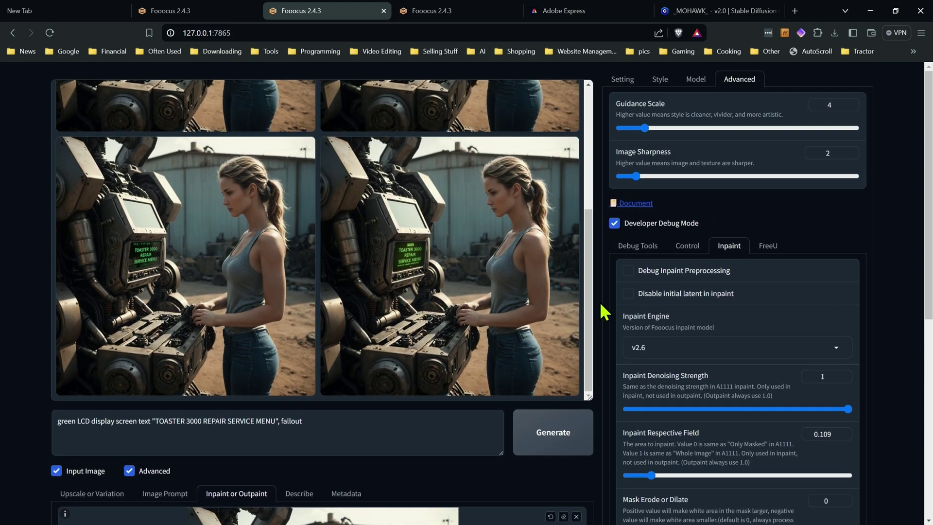
scroll(602, 306, "down", 1)
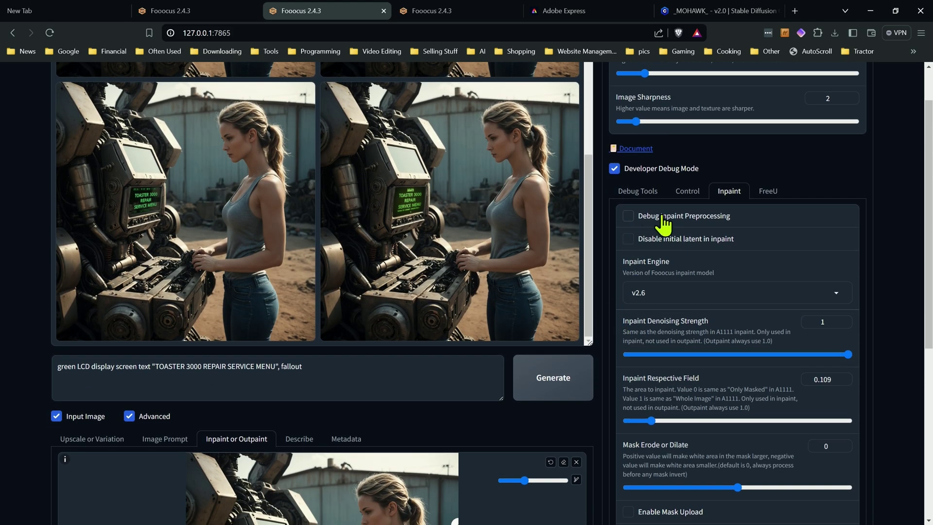
left_click(629, 216)
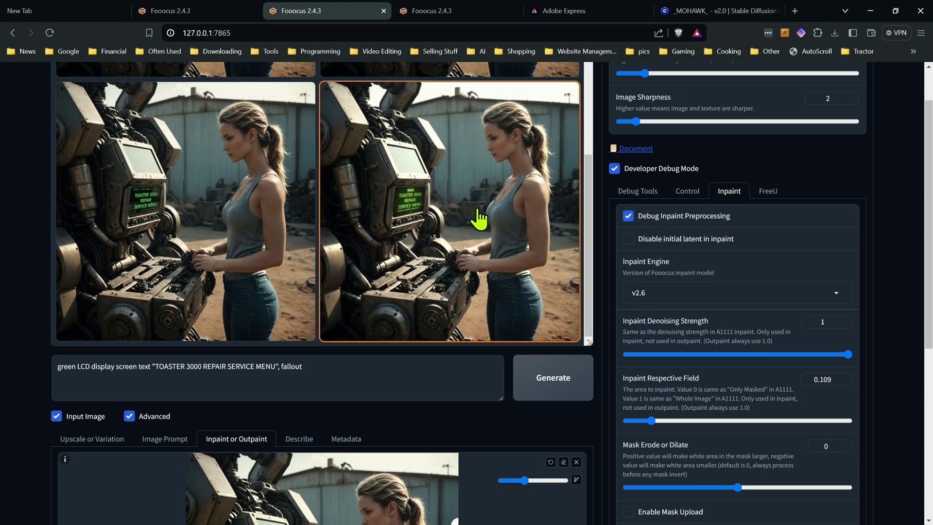
left_click(553, 379)
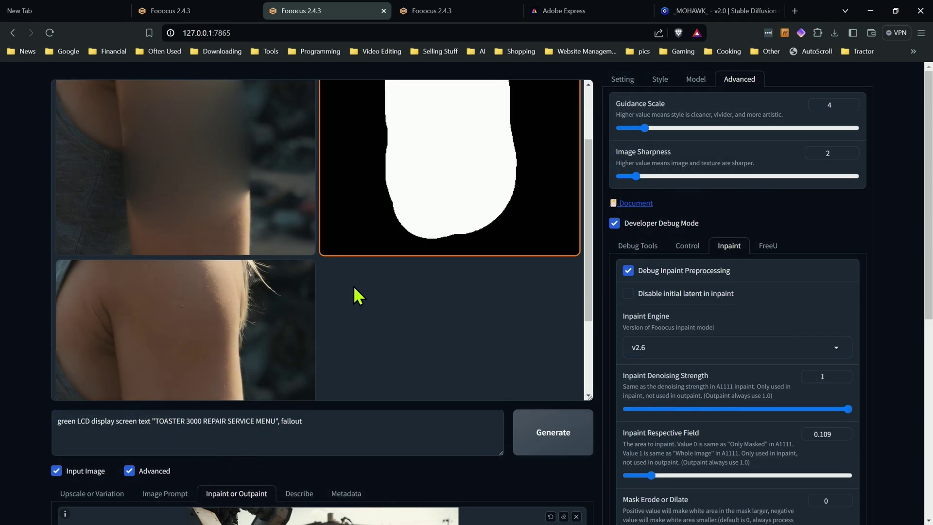
- Save the arm crop as image (3).png and the black-and-white mask as image (4).png in the text updated folder, then close the preview
left_click(231, 326)
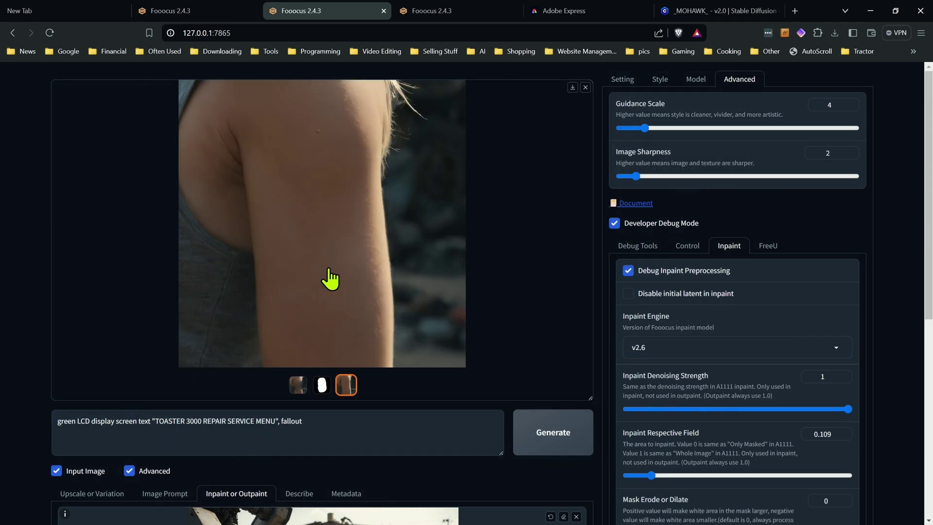
left_click(573, 92)
left_click(438, 491)
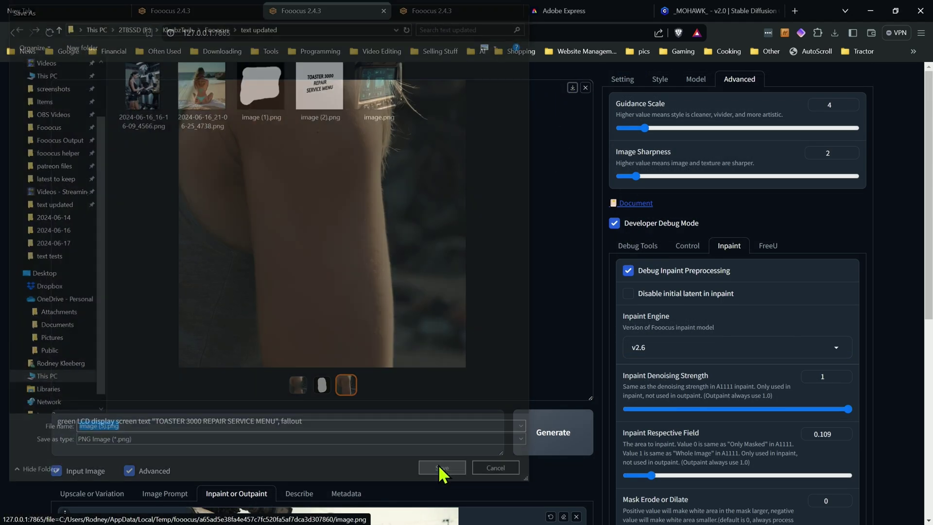
left_click(321, 385)
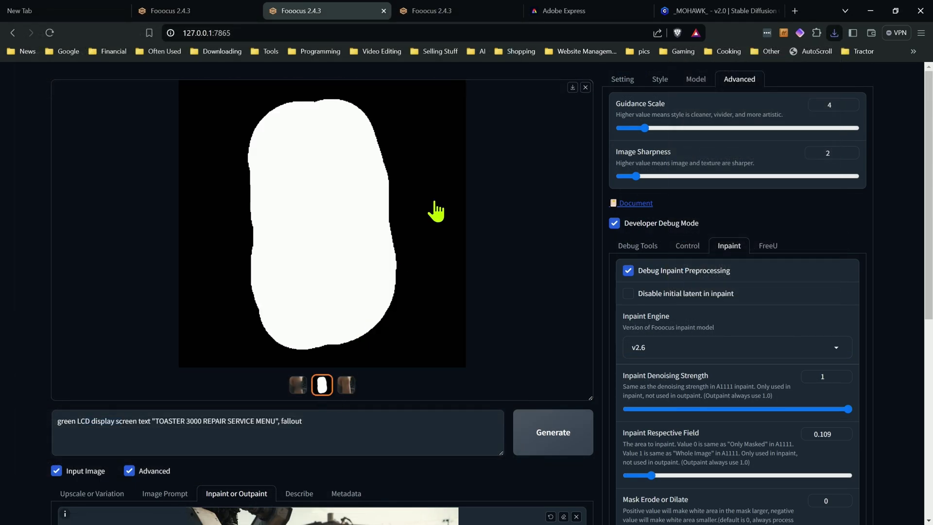
left_click(573, 92)
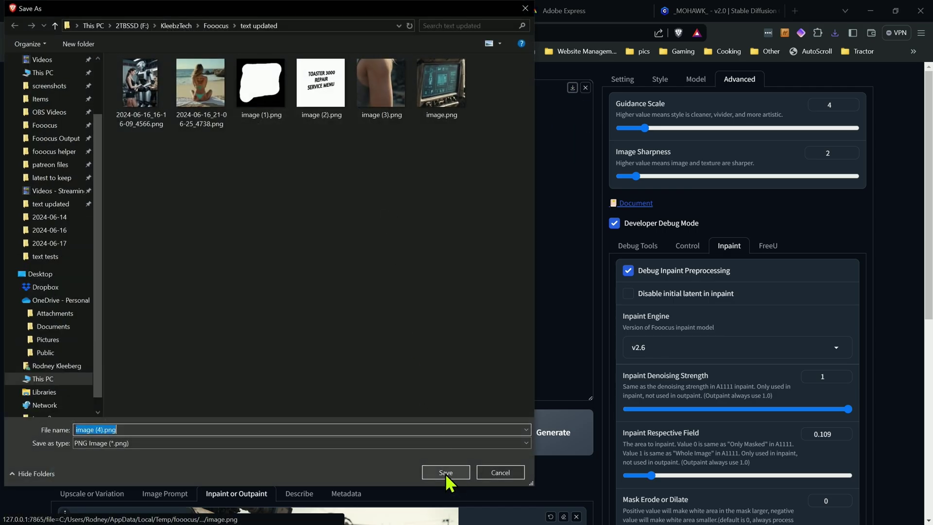
left_click(440, 472)
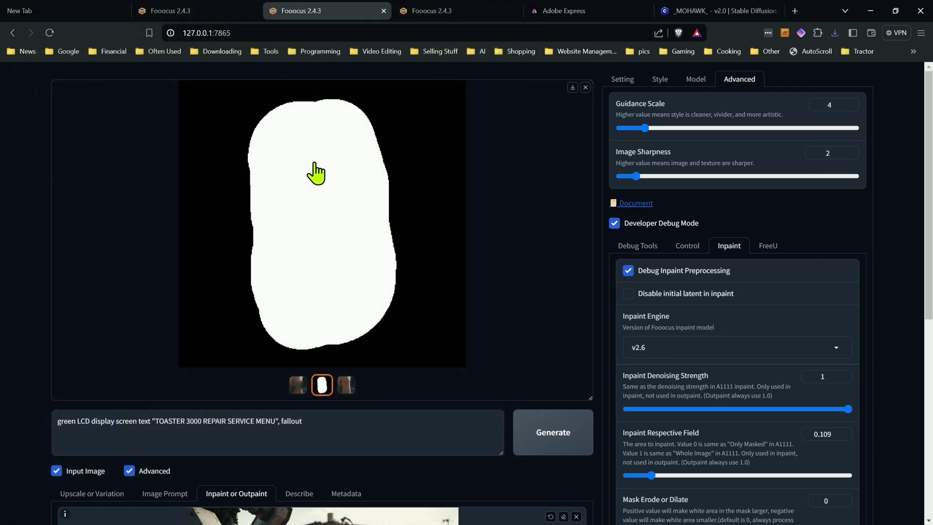
left_click(586, 87)
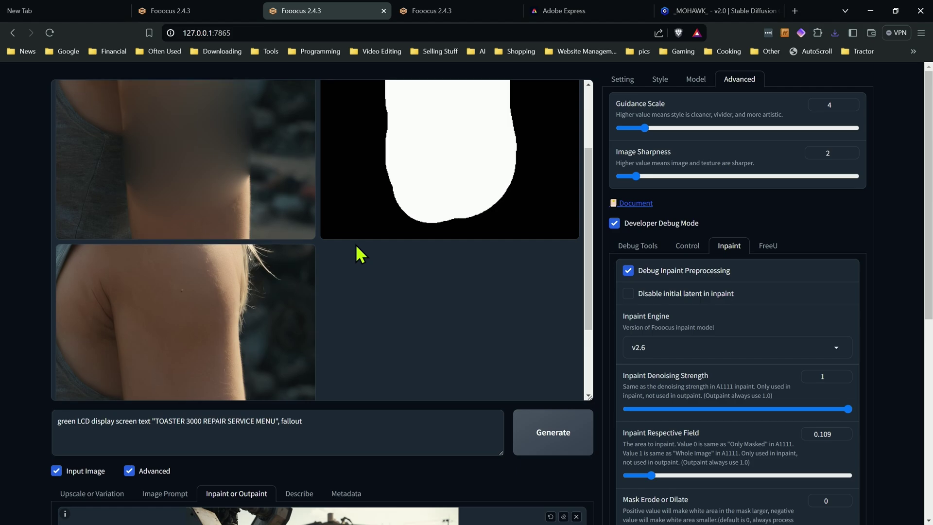
- Switch to Adobe Express and start a new design from the saved arm crop image
left_click(613, 10)
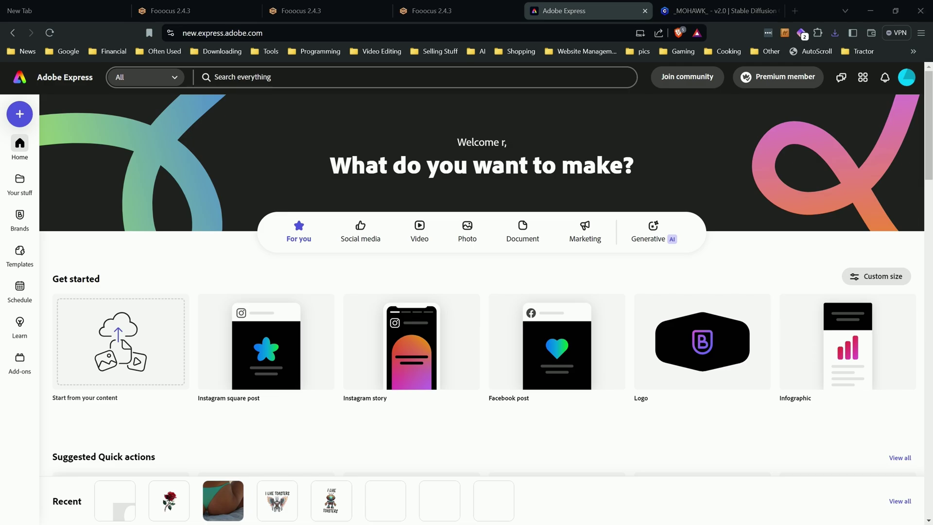
left_click_drag(0, 370, 147, 323)
left_click(381, 195)
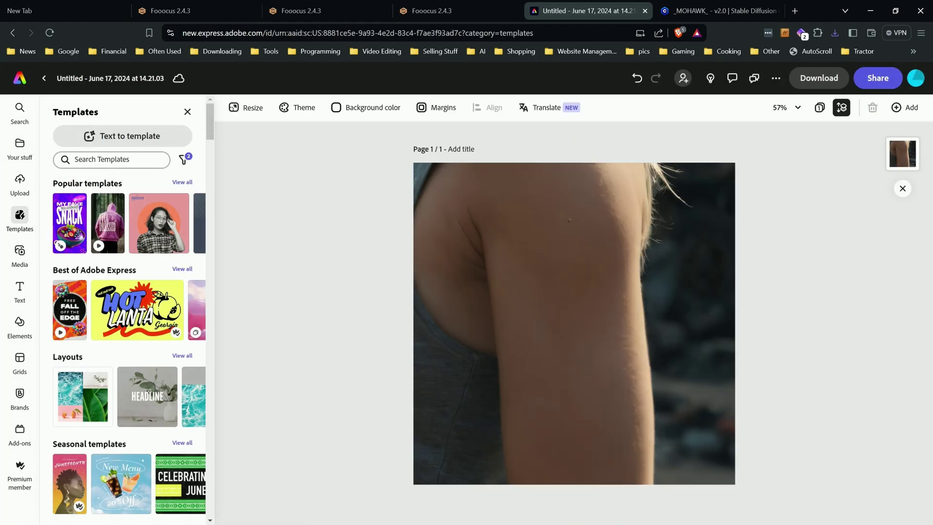
- Overlay the mask image so it covers the whole arm picture and set its opacity to 6%
left_click_drag(0, 322, 318, 296)
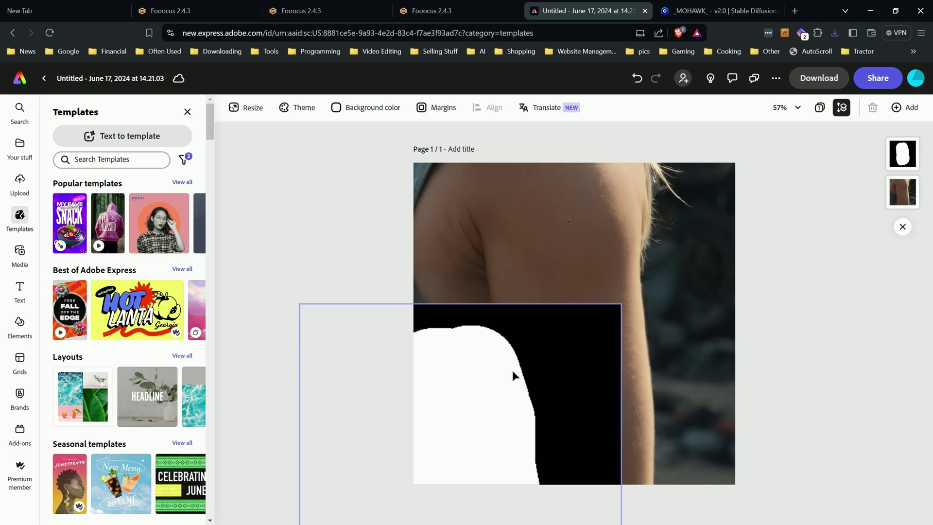
left_click_drag(625, 244, 605, 248)
left_click_drag(155, 351, 61, 355)
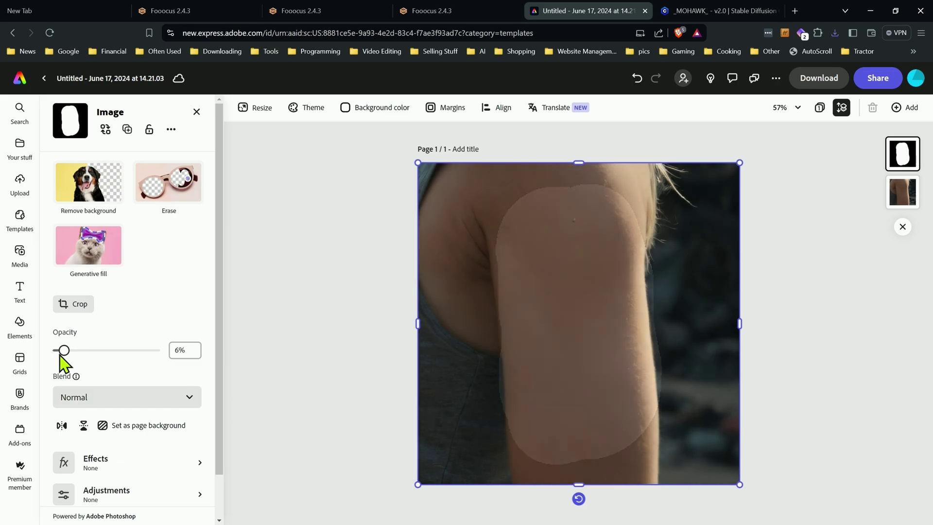
left_click(316, 296)
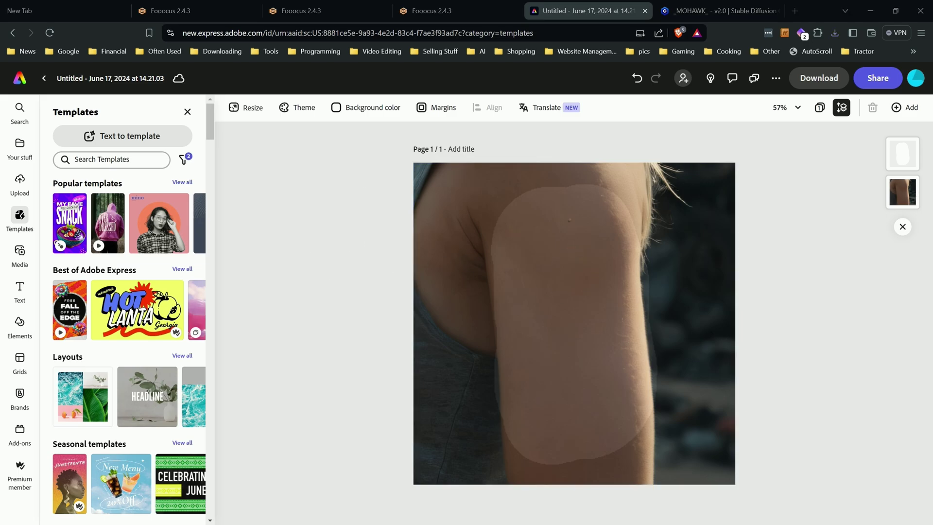
- Add the robot picture, shrink it to fit inside the mask area, centre it on the arm and tilt it slightly counter-clockwise
left_click_drag(932, 369, 569, 338)
left_click_drag(336, 300, 349, 317)
left_click_drag(577, 305, 585, 308)
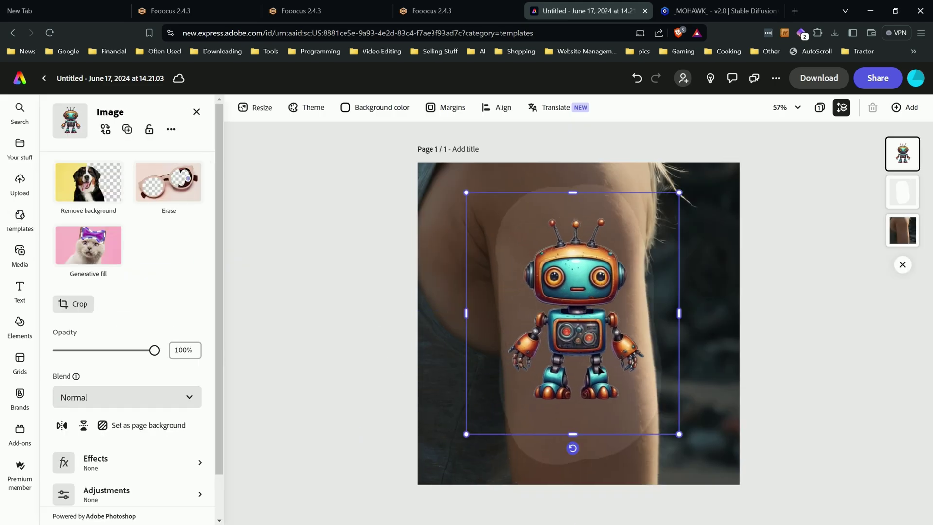
left_click_drag(679, 434, 604, 343)
left_click_drag(535, 334, 582, 342)
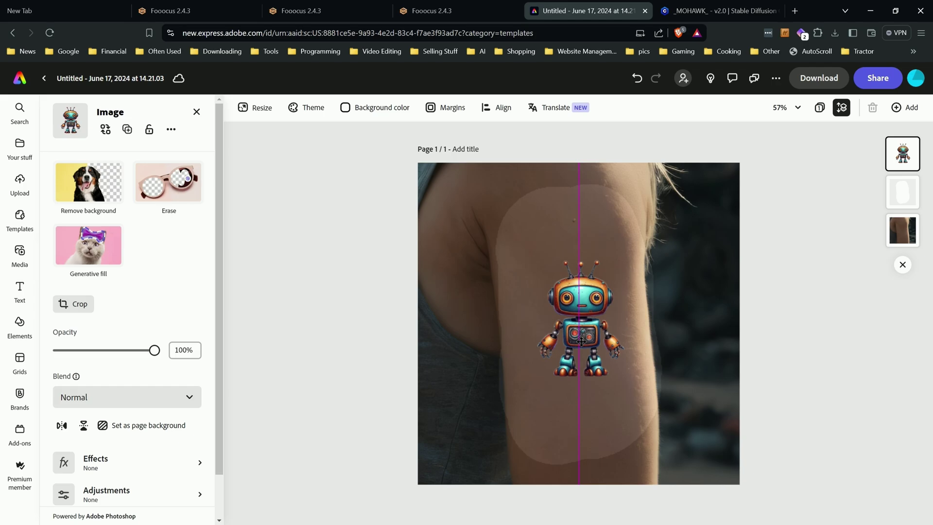
left_click_drag(581, 417, 589, 420)
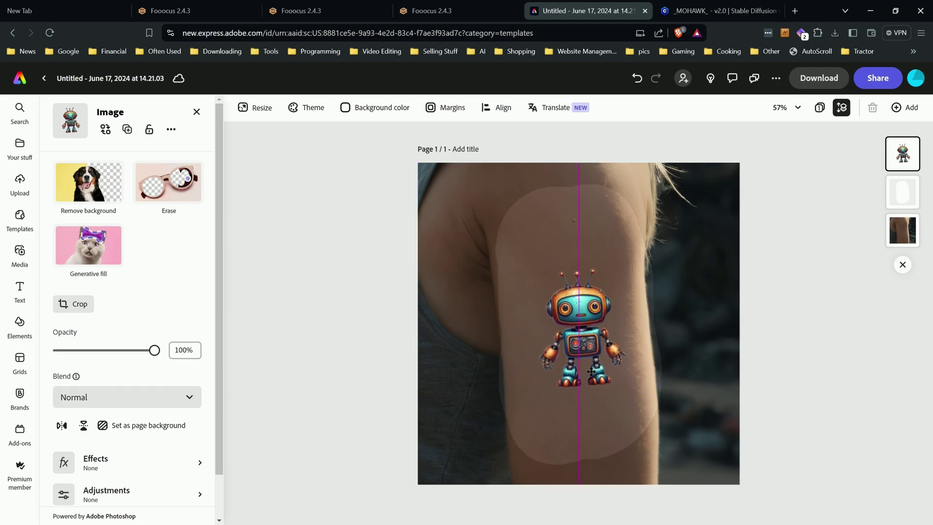
left_click(393, 290)
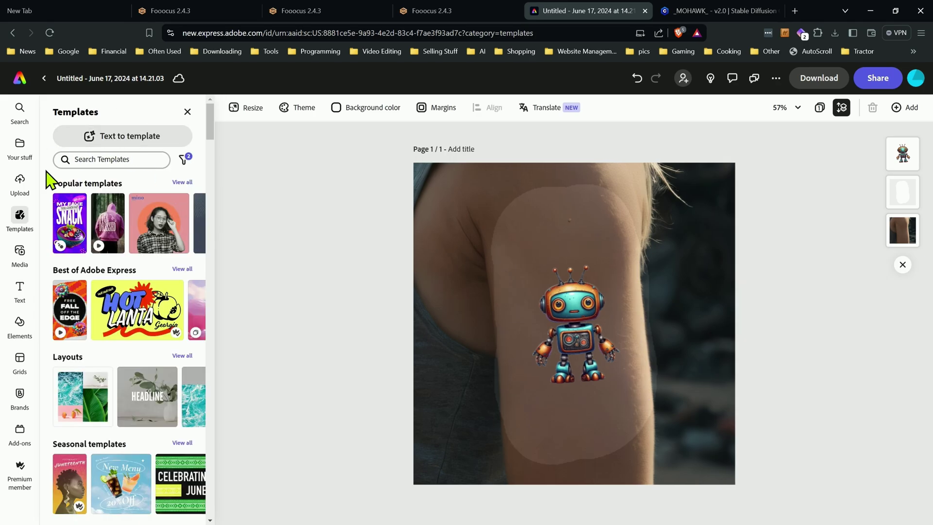
- Add the text "I LIKE" and place it above the robot's head
left_click(19, 291)
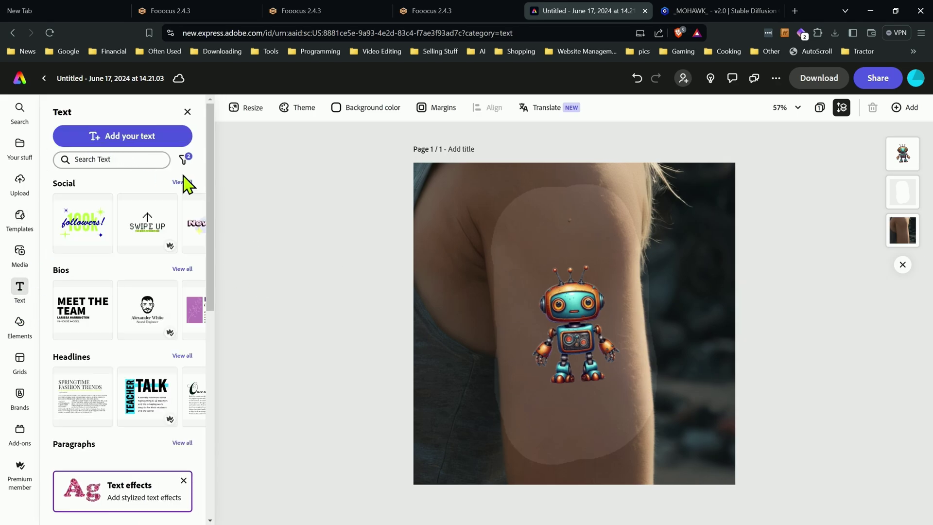
left_click(137, 150)
key("BackSpace")
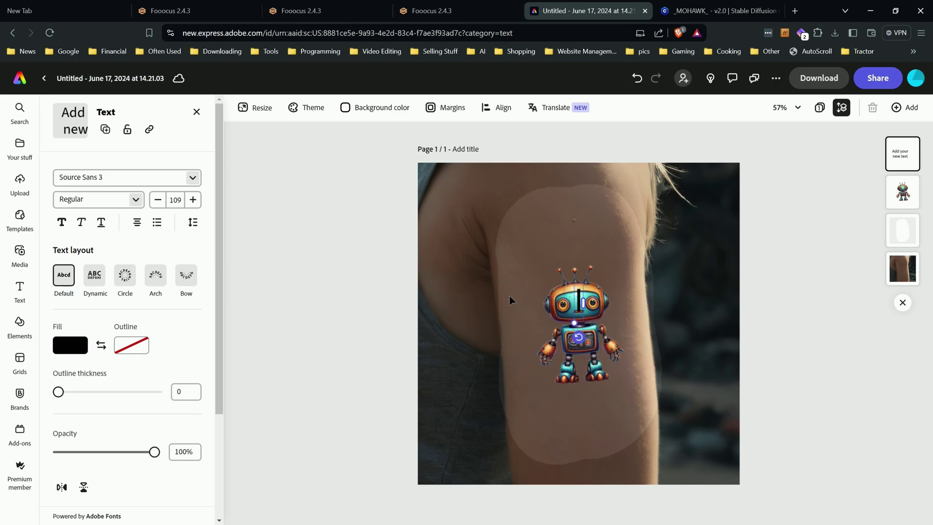
type("I LIKE")
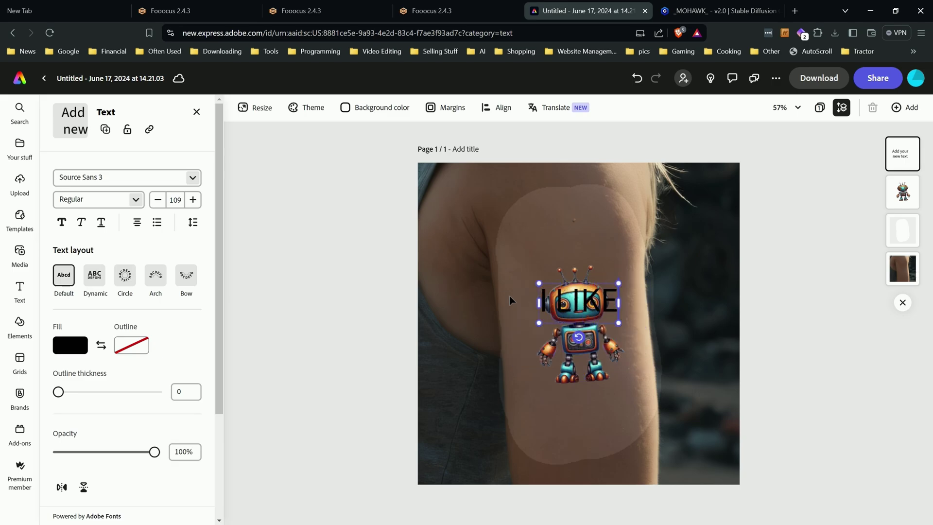
left_click(603, 305)
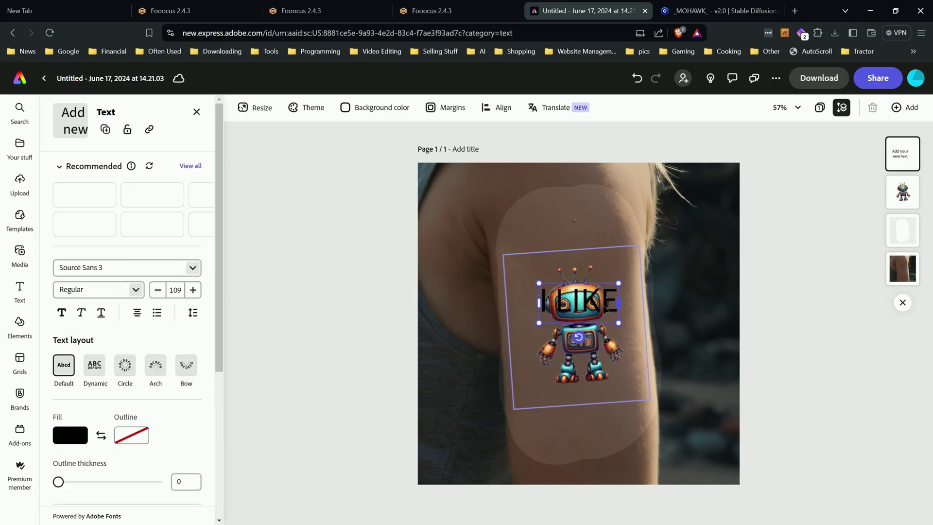
left_click_drag(604, 305, 599, 250)
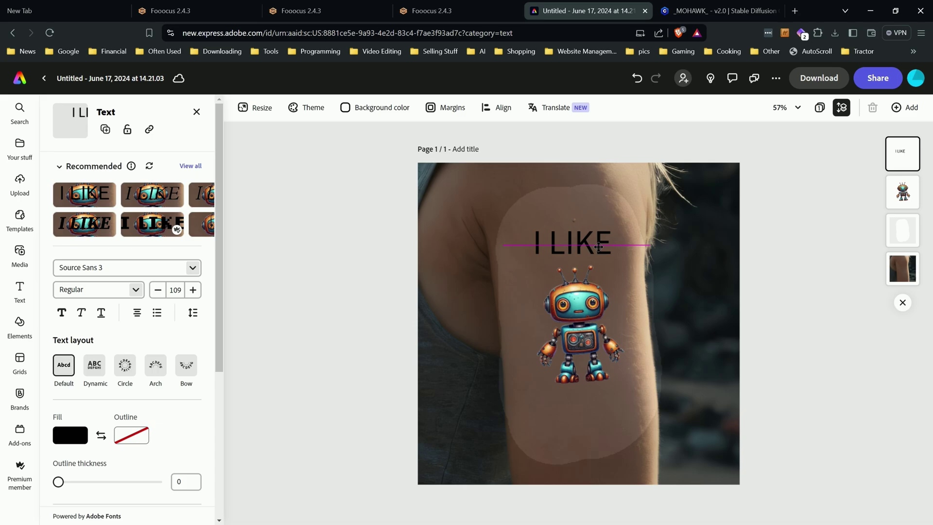
- Tilt the "I LIKE" text slightly to match the robot and set its font to Smoothy
left_click_drag(570, 281, 573, 281)
left_click(152, 269)
type("Smoothy")
key("Return")
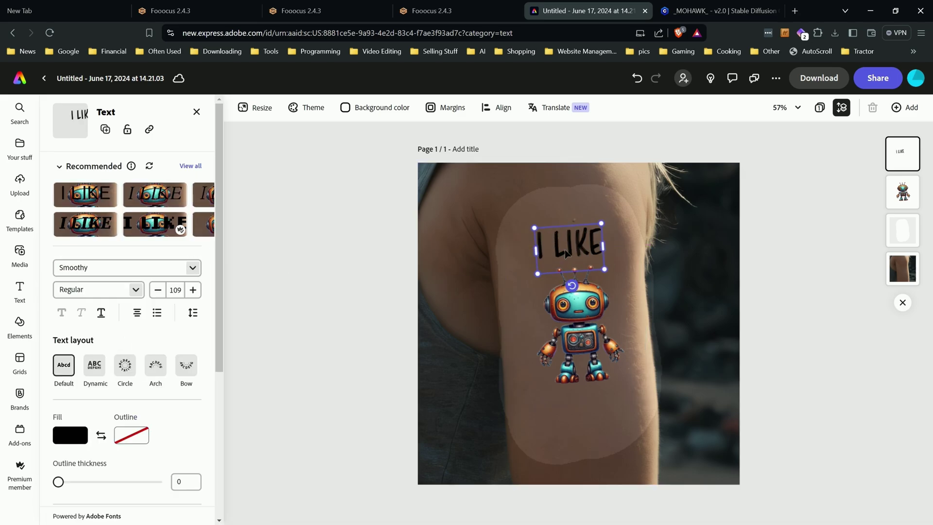
- Duplicate the "I LIKE" text, place the copy below the robot's feet and change its wording to TOASTERS
key("ctrl+d")
left_click_drag(569, 245, 580, 400)
double_click(571, 396)
type("TOASTERS")
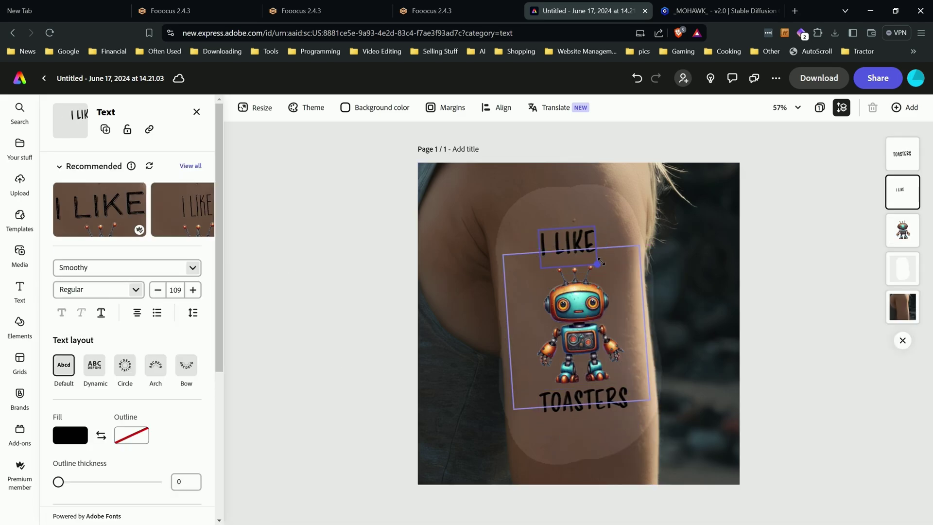
- Reduce the opacity of the arm photo and the mask image to 0% so only the robot and text show
left_click(342, 278)
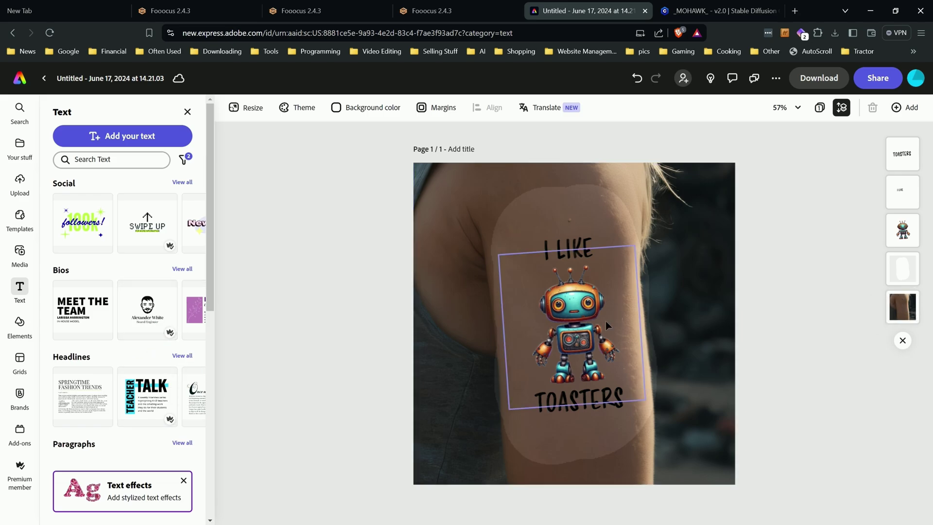
left_click(902, 306)
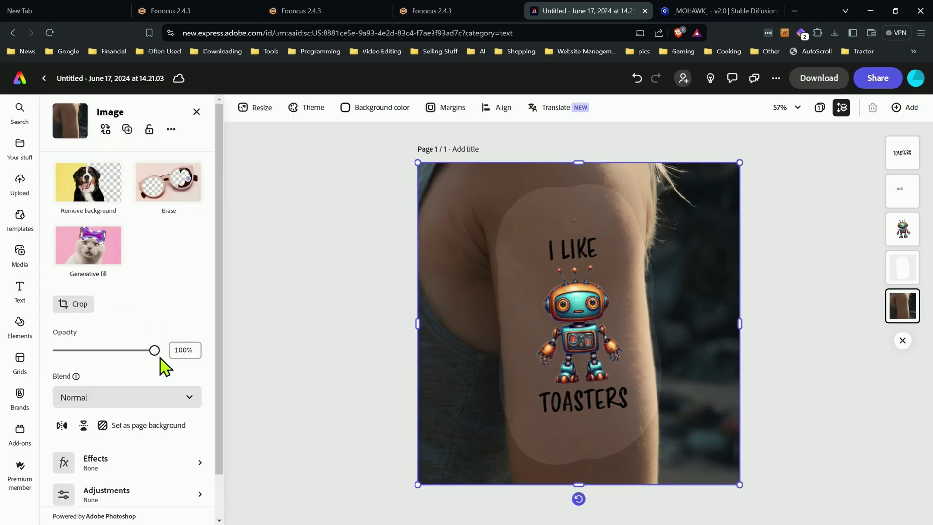
left_click_drag(155, 350, 57, 350)
left_click_drag(893, 289, 901, 267)
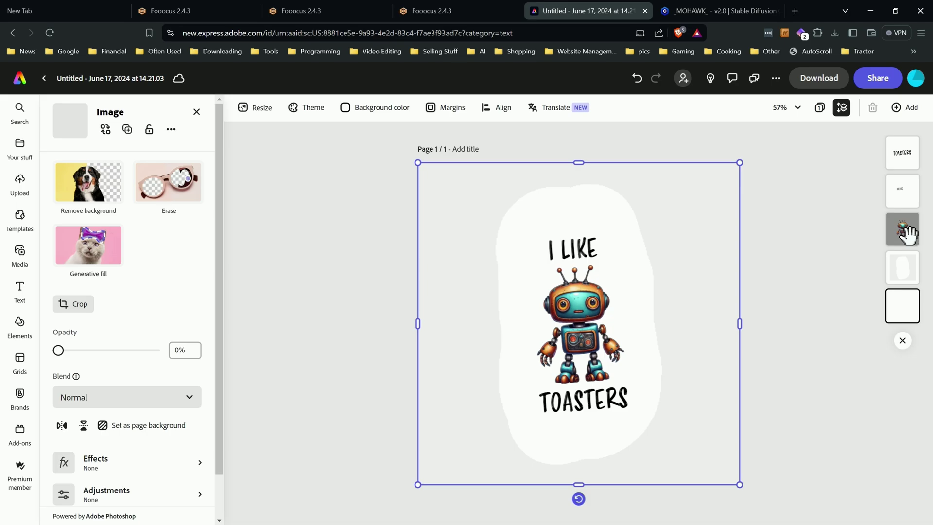
left_click(838, 225)
left_click(909, 275)
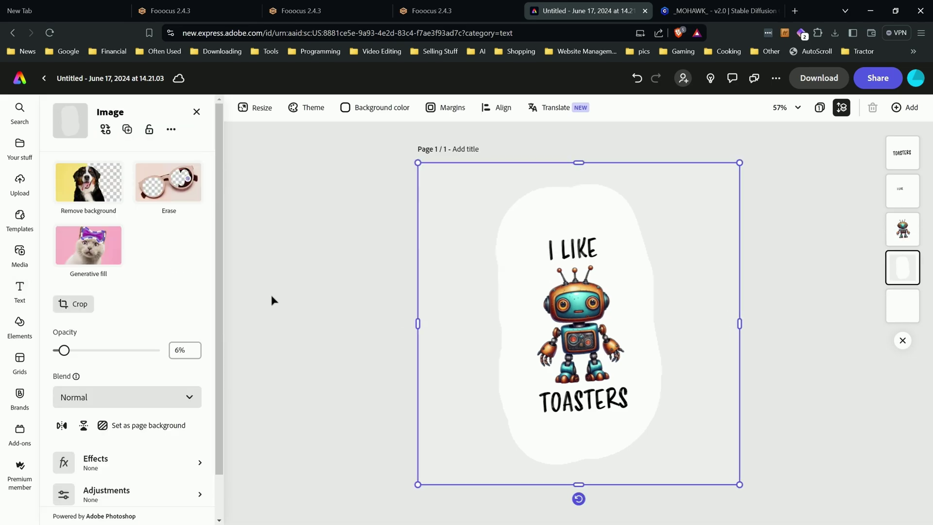
left_click(58, 350)
left_click(285, 332)
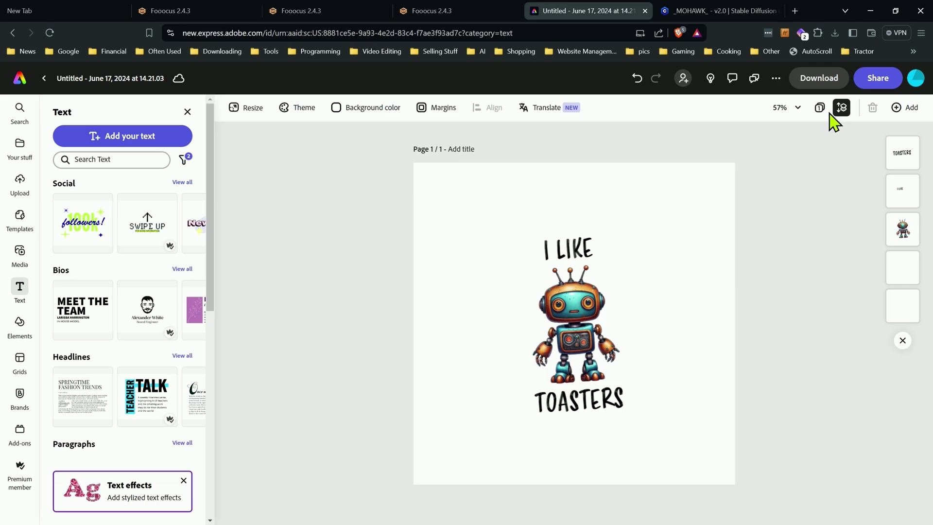
- Download the robot and text design as a PNG image
left_click(826, 82)
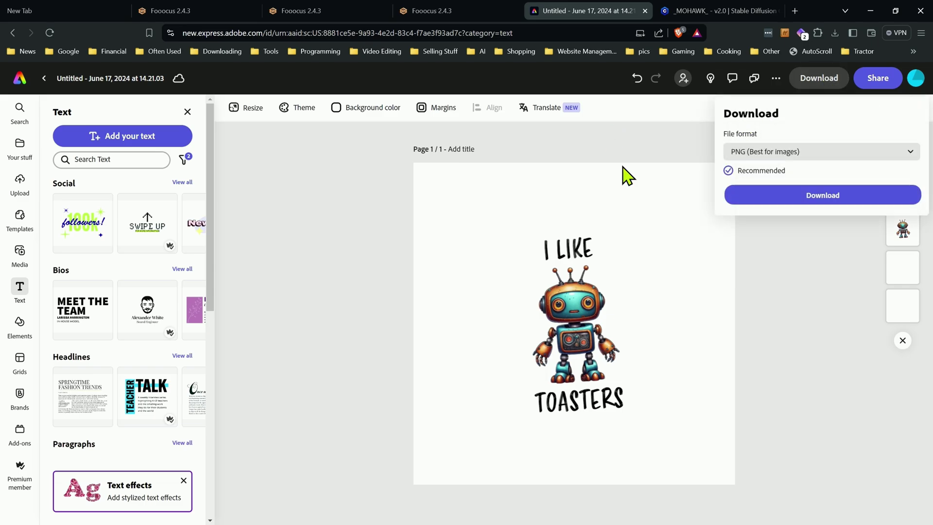
left_click(826, 199)
key("Return")
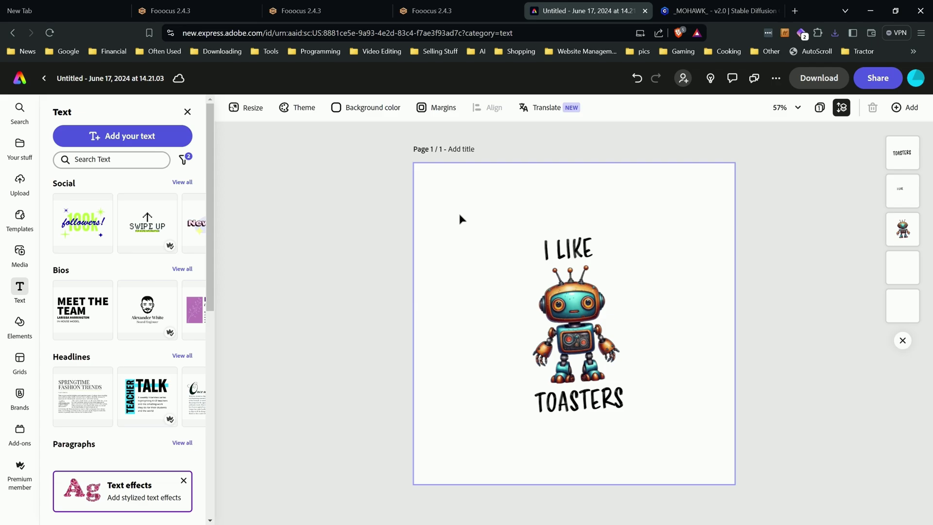
- Switch to the Fooocus session with the masked arm and turn off Debug Inpaint Preprocessing
left_click(170, 11)
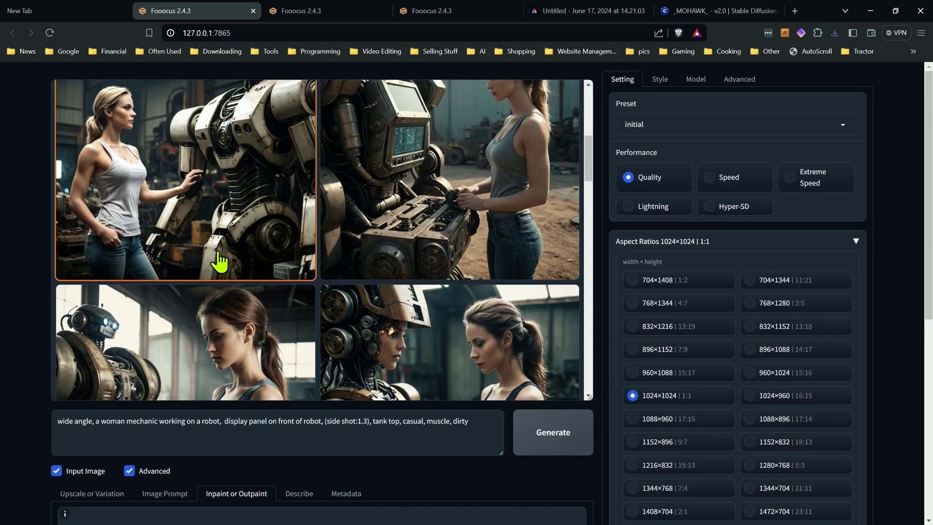
left_click(323, 11)
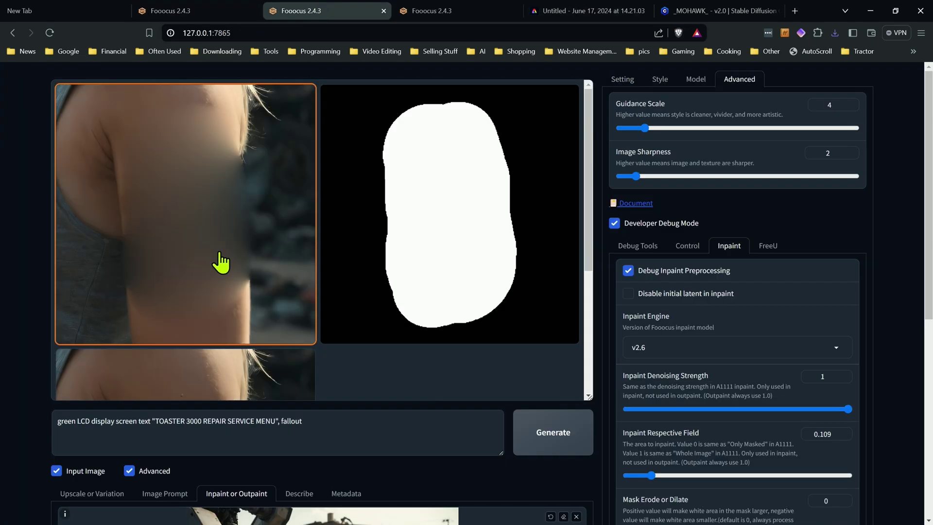
left_click(631, 272)
scroll(656, 272, "down", 3)
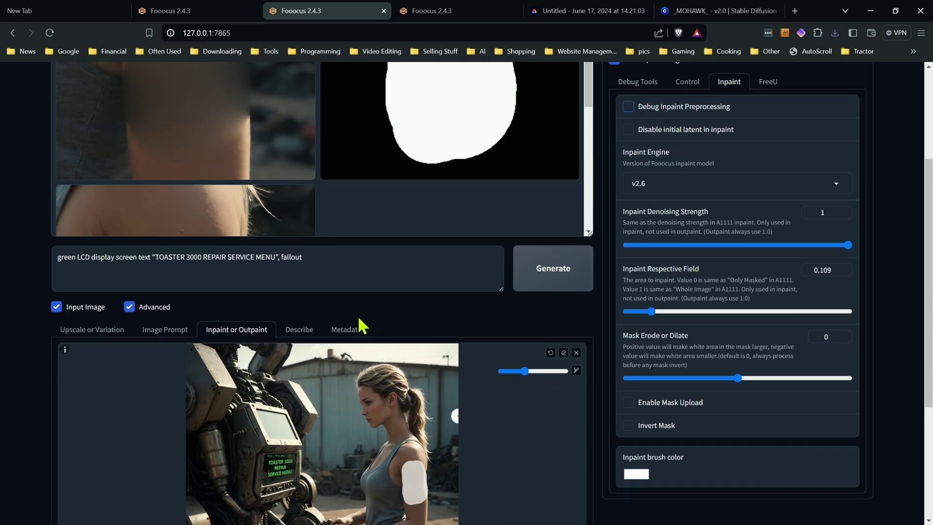
- Load the downloaded "I LIKE TOASTERS" robot design as the first image prompt, which uses CPDS
left_click(175, 329)
scroll(179, 316, "down", 4)
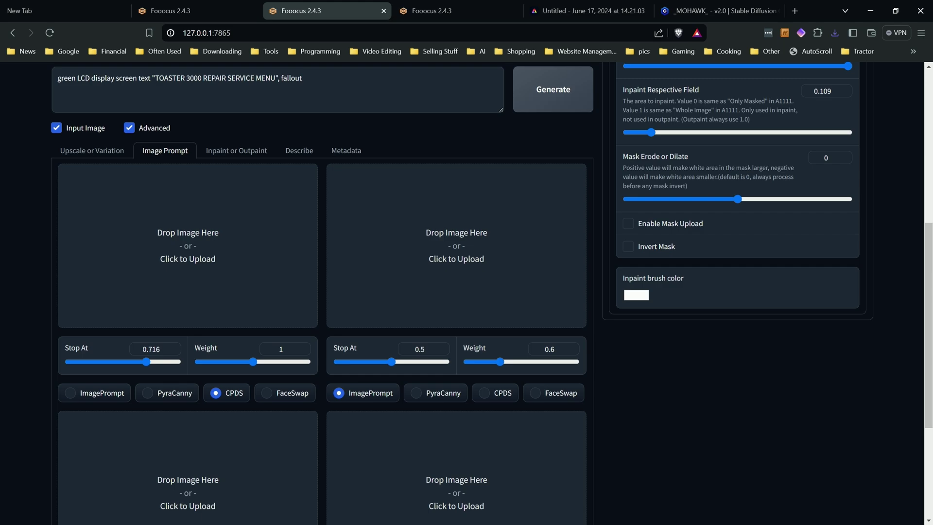
left_click_drag(43, 355, 246, 245)
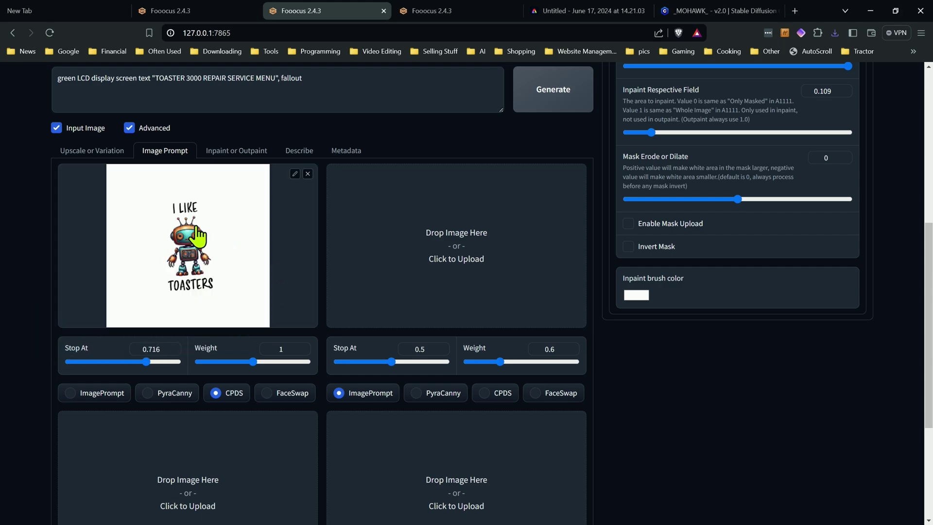
- Try adding the plain robot picture as the second image prompt, and remove it again
scroll(58, 284, "up", 3)
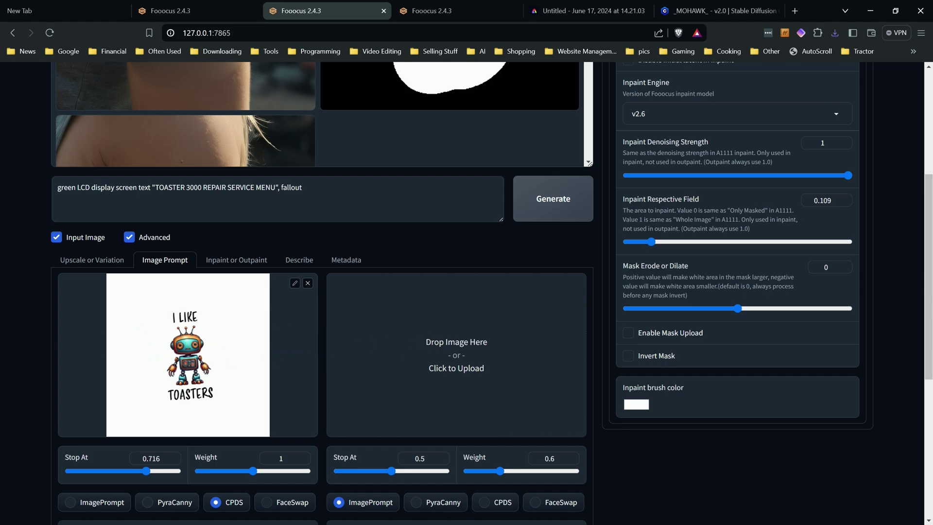
left_click_drag(403, 408, 534, 384)
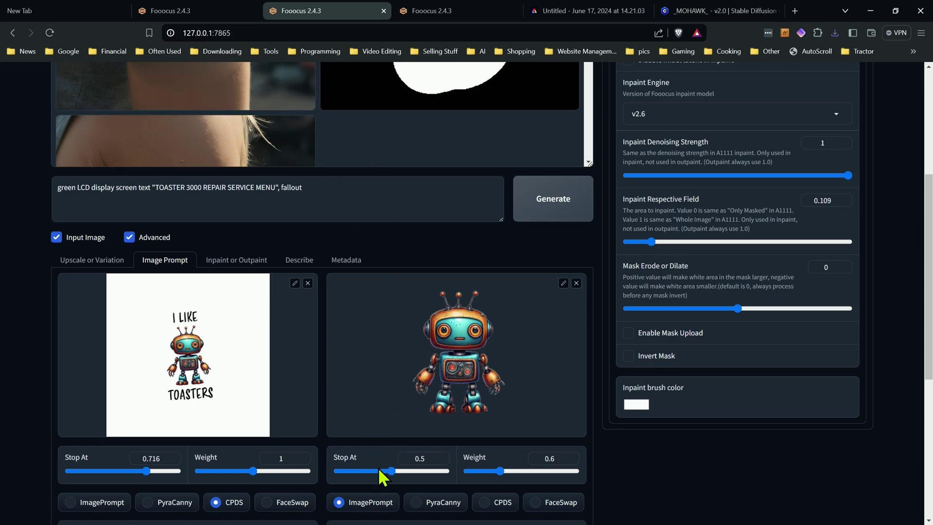
left_click(576, 282)
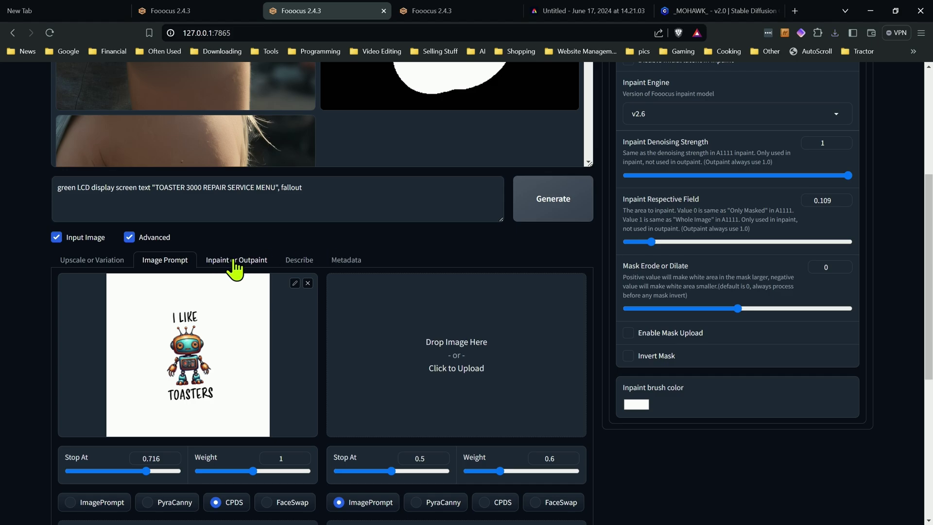
- Return to the masked inpaint image and try lower Inpaint Denoising Strength values such as 0.868, 0.198 and 0.086
scroll(235, 266, "down", 1)
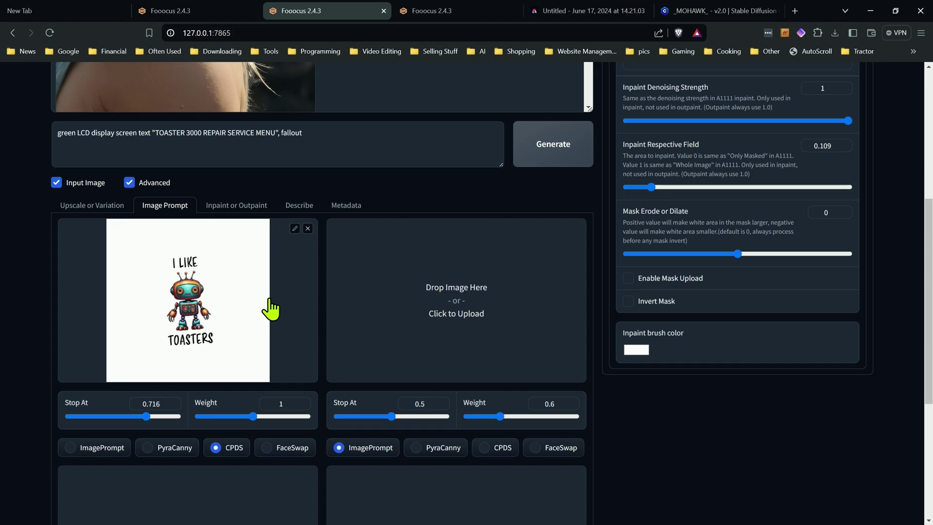
left_click(236, 205)
scroll(683, 323, "up", 3)
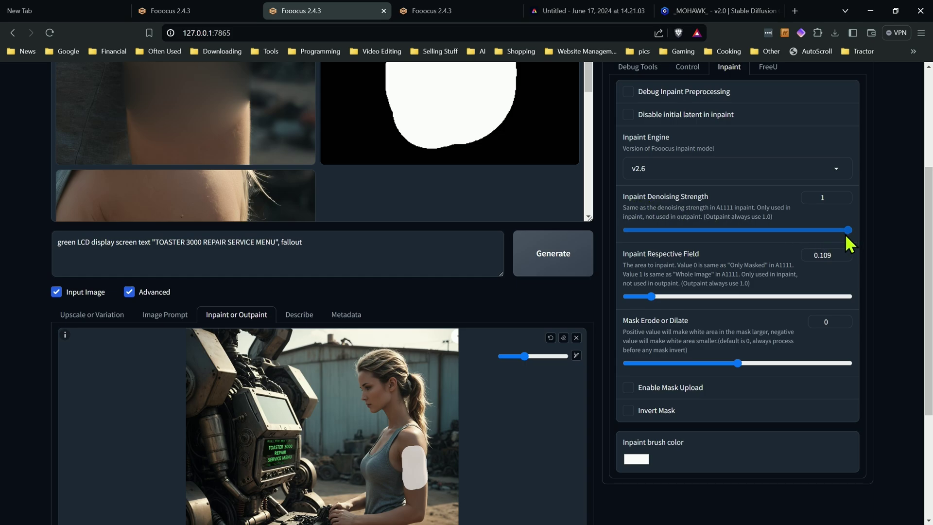
scroll(567, 358, "down", 1)
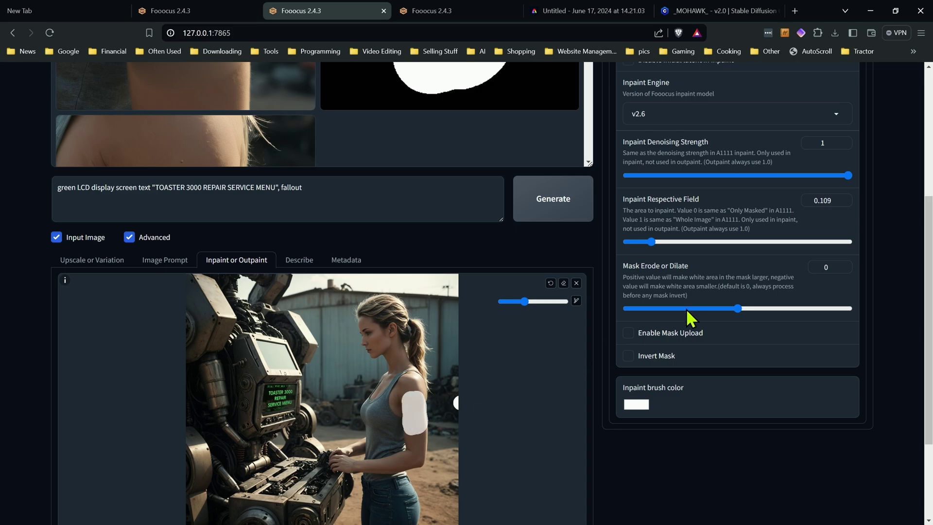
left_click_drag(846, 175, 819, 175)
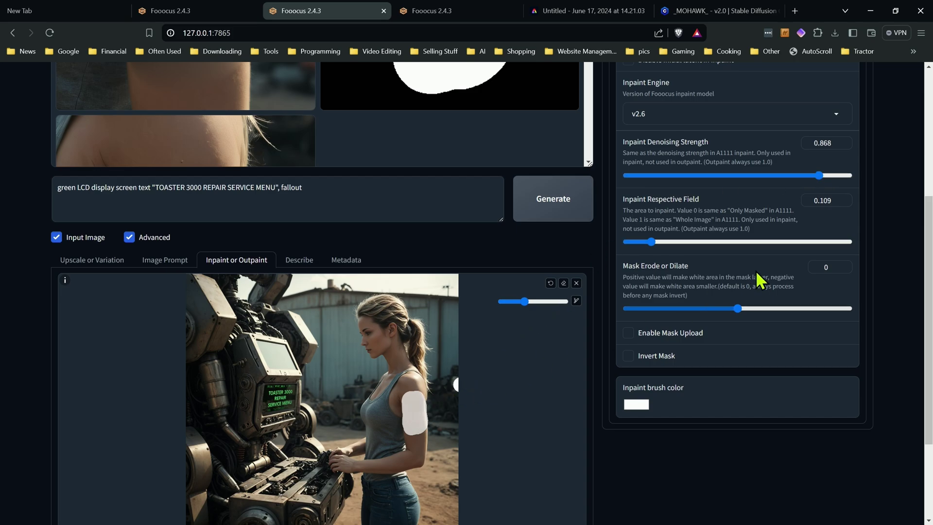
left_click_drag(818, 175, 672, 174)
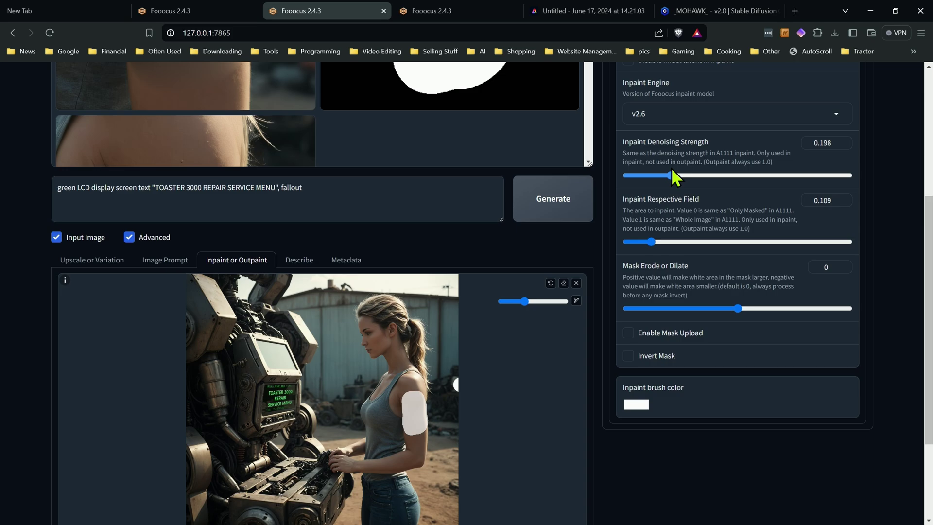
left_click_drag(672, 174, 688, 175)
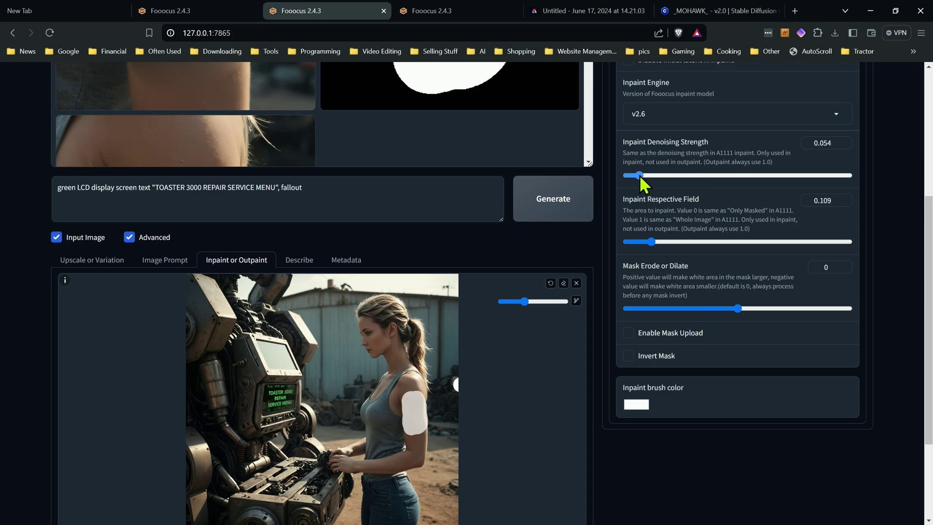
left_click_drag(654, 174, 646, 176)
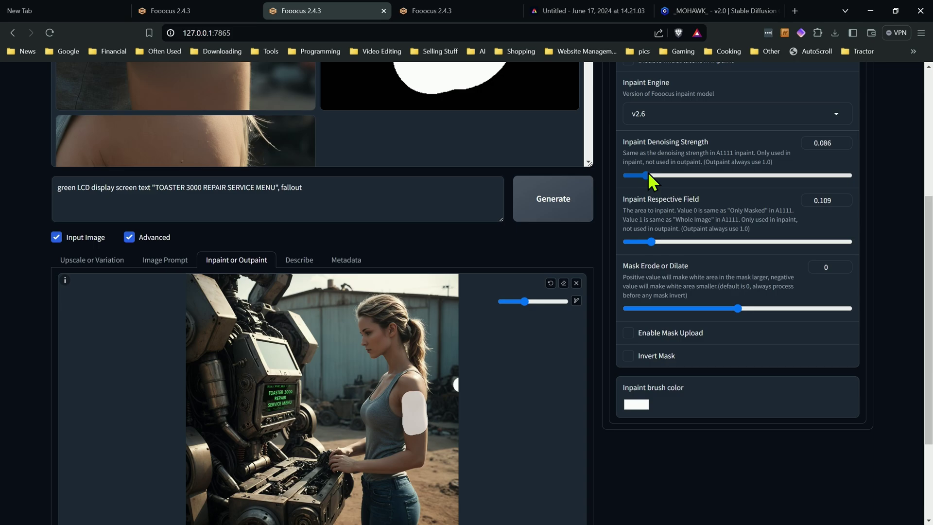
- Check the loaded image prompt against the masked inpaint image and set the Inpaint Denoising Strength to 0.838
left_click(174, 277)
scroll(207, 262, "down", 2)
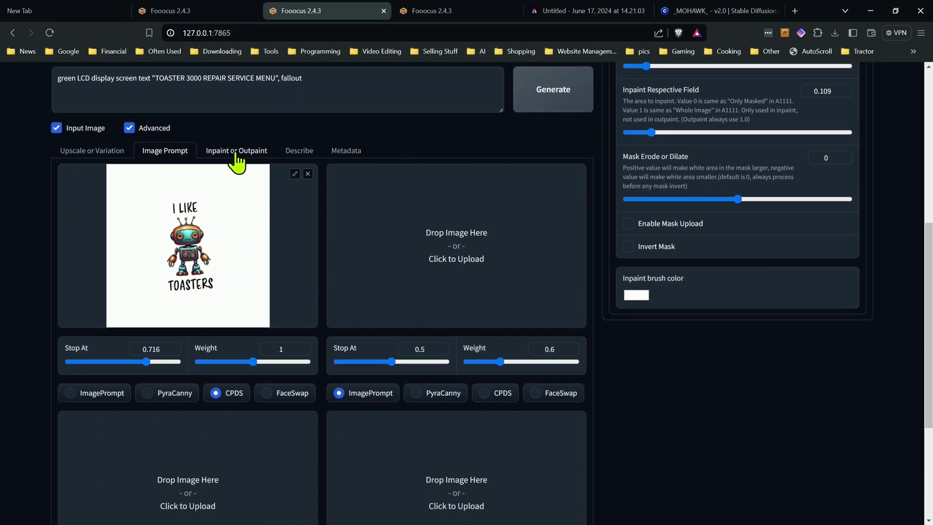
left_click(270, 152)
scroll(713, 246, "up", 2)
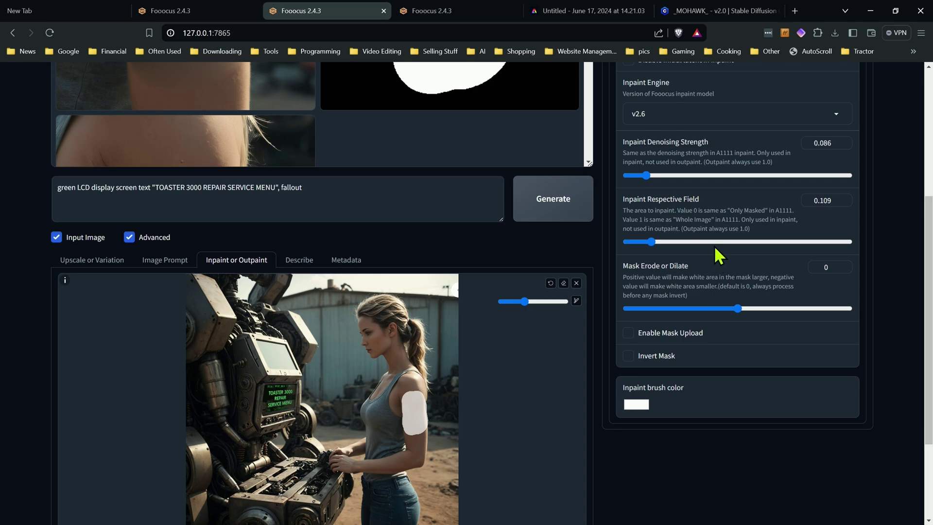
left_click_drag(645, 175, 812, 176)
- Generate the arm tattoo images with the existing "TOASTER 3000 REPAIR SERVICE MENU" prompt
scroll(823, 168, "up", 2)
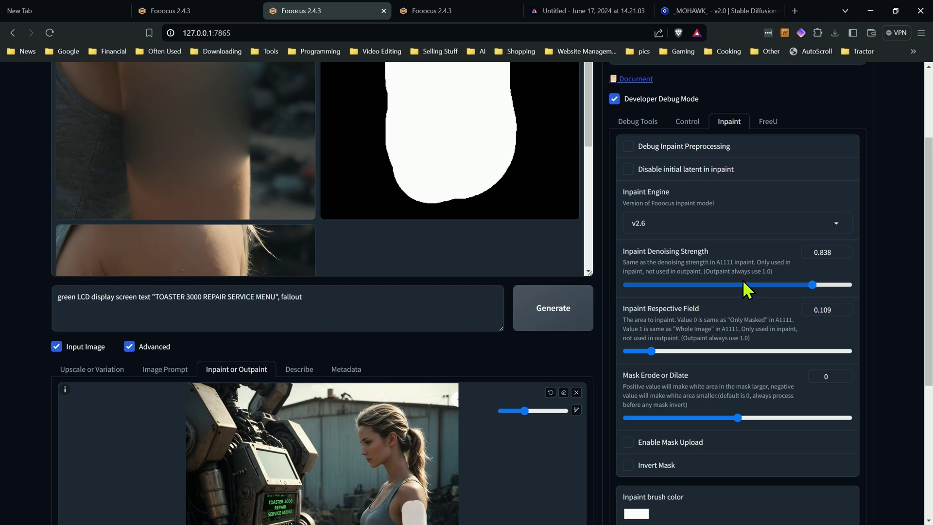
scroll(742, 280, "up", 2)
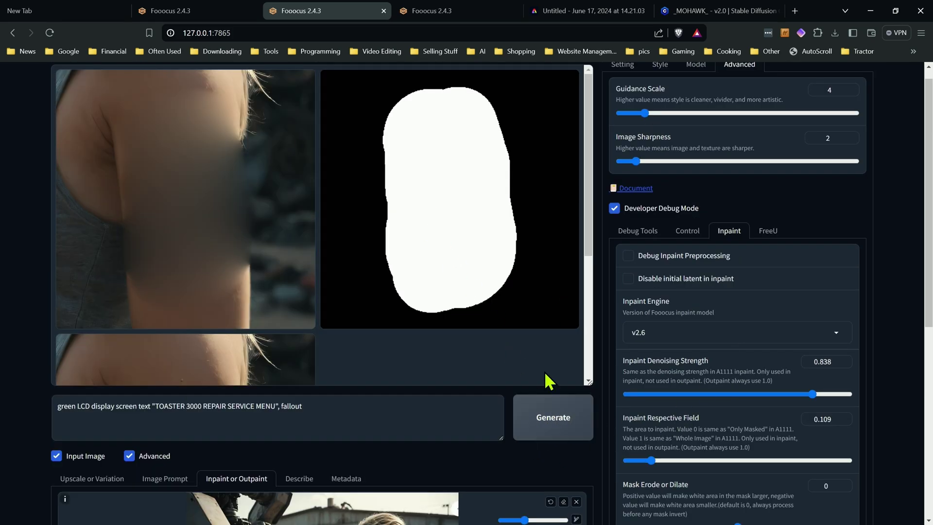
left_click(554, 414)
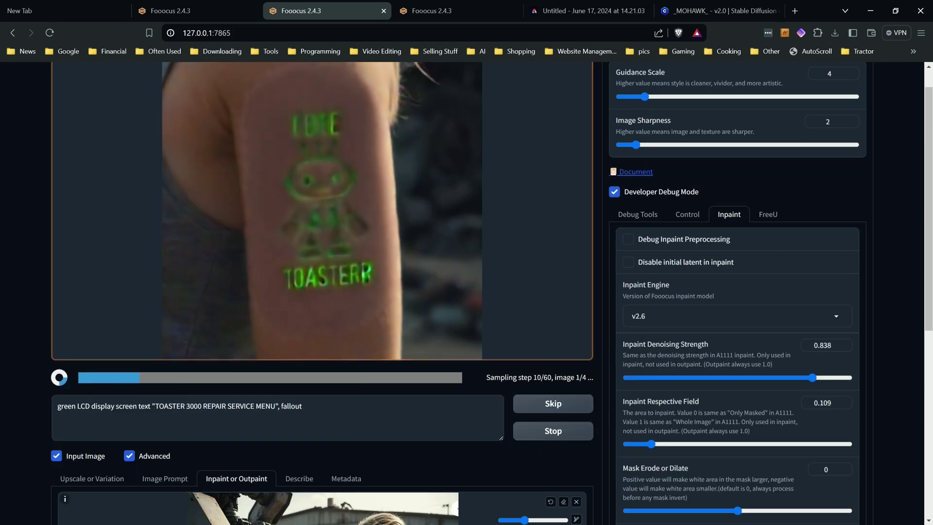
scroll(21, 214, "up", 1)
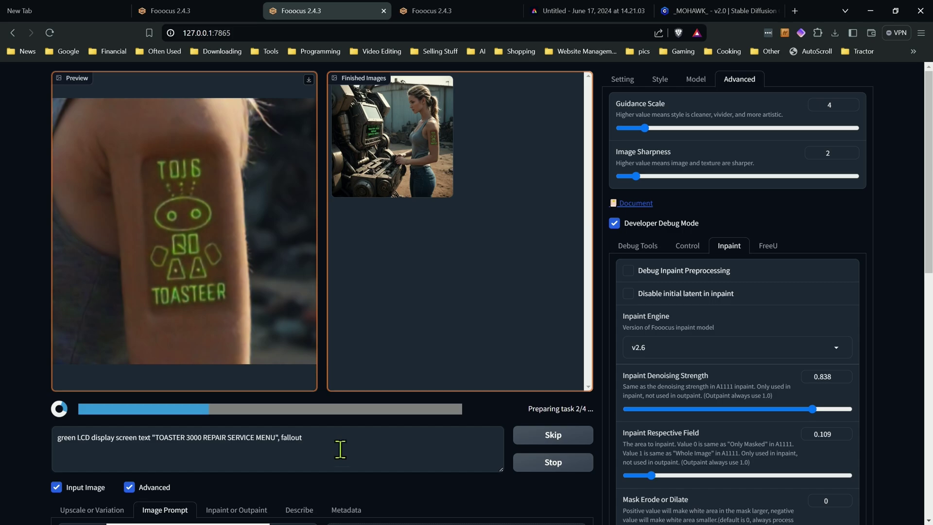
- Replace the prompt with tattoo on womans are of a robot and text "I Like Toasters", preview the earlier result, and generate new images
left_click(312, 437)
key("ctrl+a")
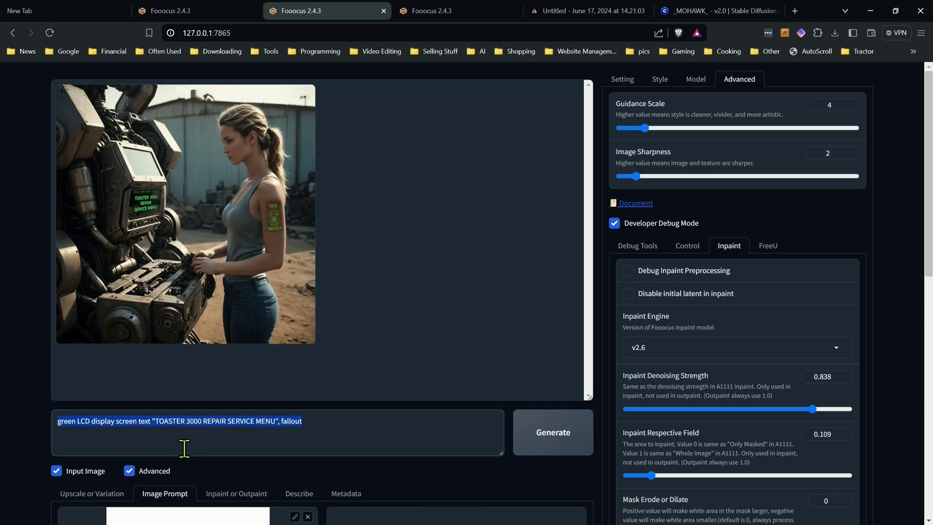
type("tattoo on womans are of a robot and text \"I Like Toasters")
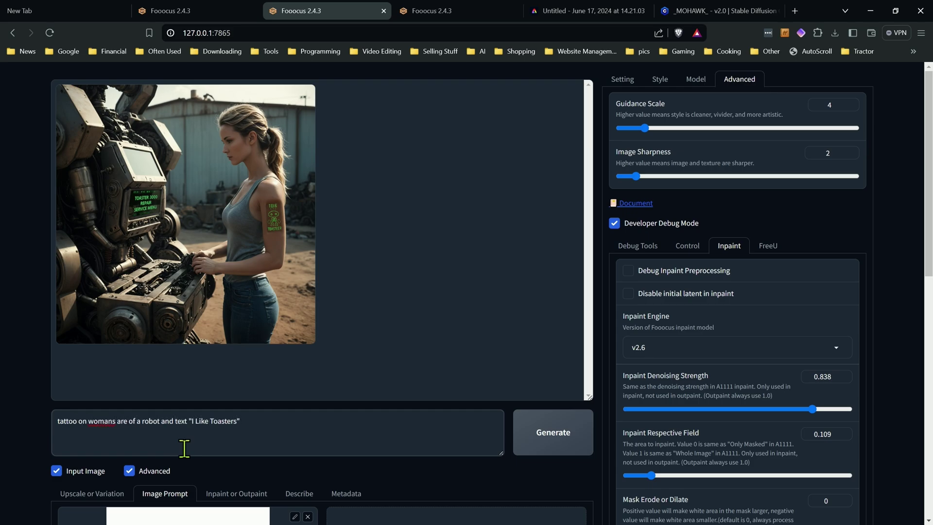
left_click(32, 372)
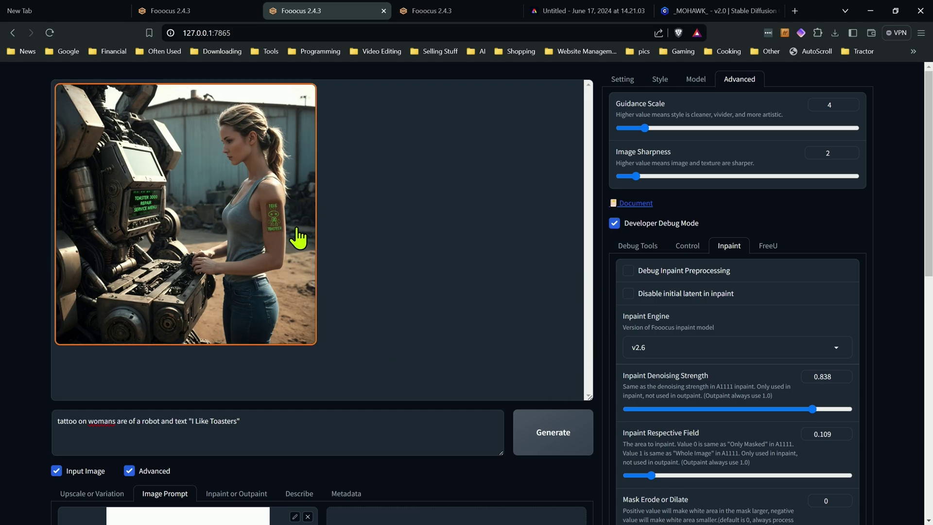
left_click(286, 240)
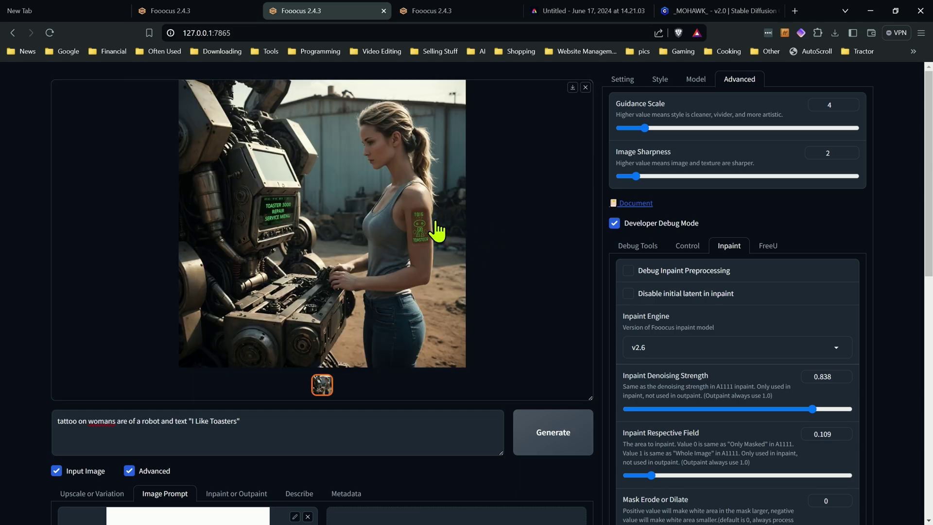
left_click(588, 91)
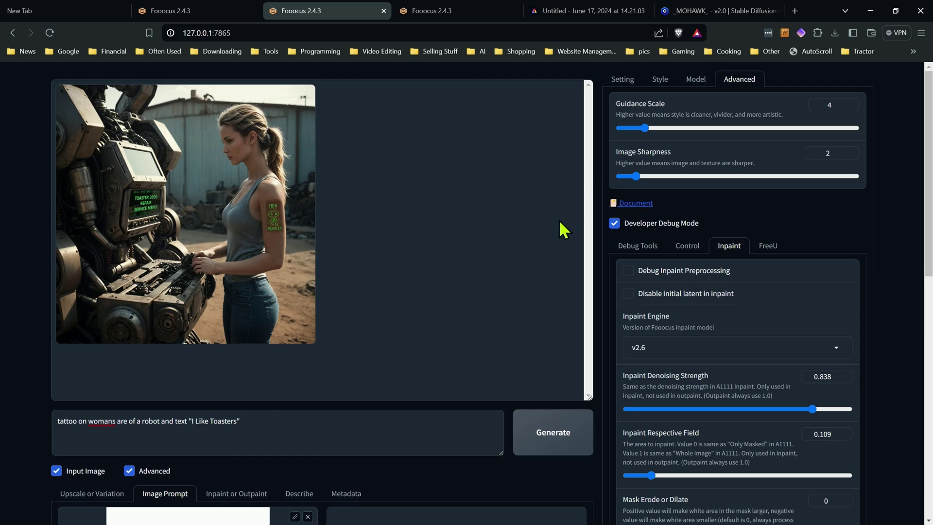
left_click(560, 440)
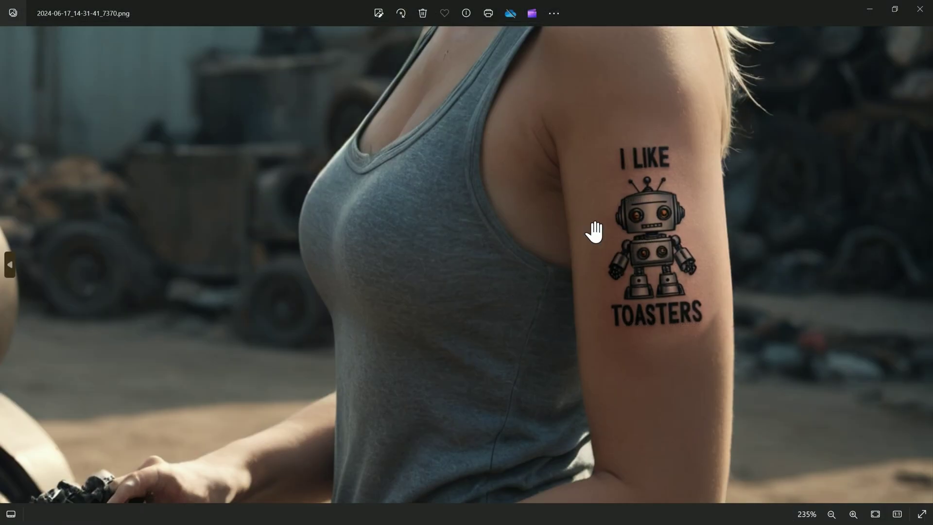
- Examine the tattoo on the woman's arm up close in the generated image 2024-06-17_14-31-41_7370.png
scroll(589, 229, "up", 5)
scroll(590, 280, "down", 3)
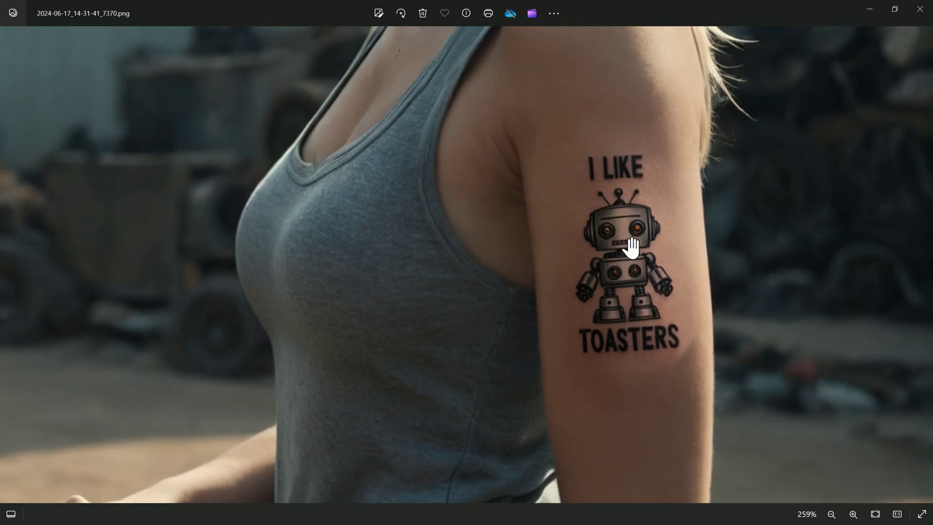
- Compare the arm tattoo up close in 2024-06-17_14-31-41_7370.png and 2024-06-17_14-28-57_8787.png
scroll(641, 250, "up", 4)
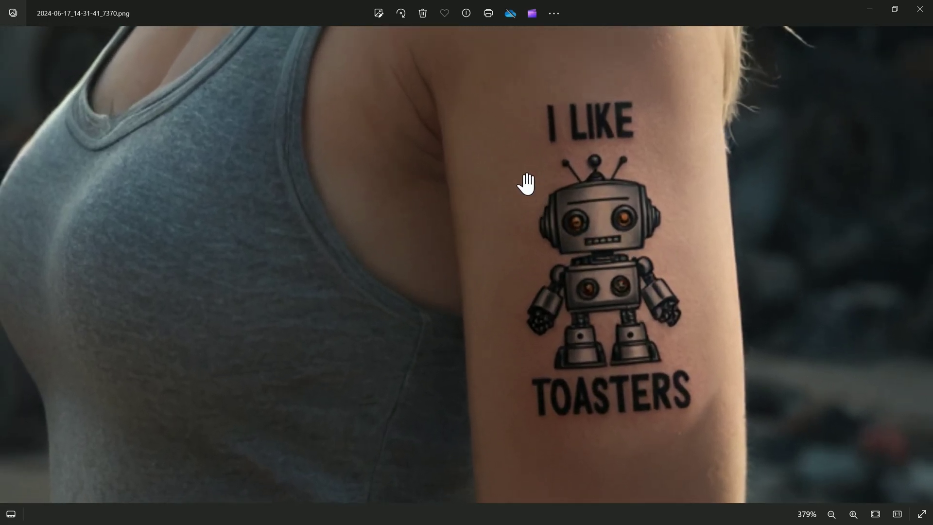
scroll(522, 184, "down", 5)
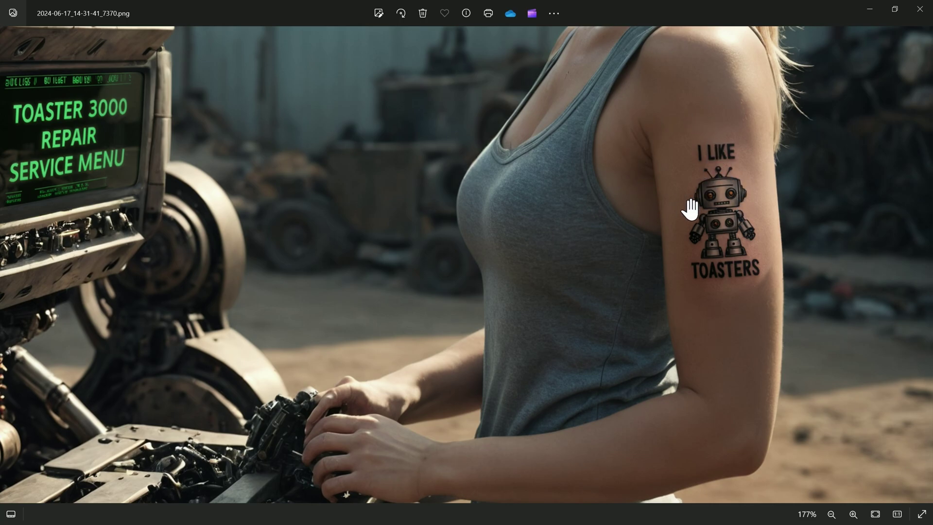
scroll(690, 209, "down", 4)
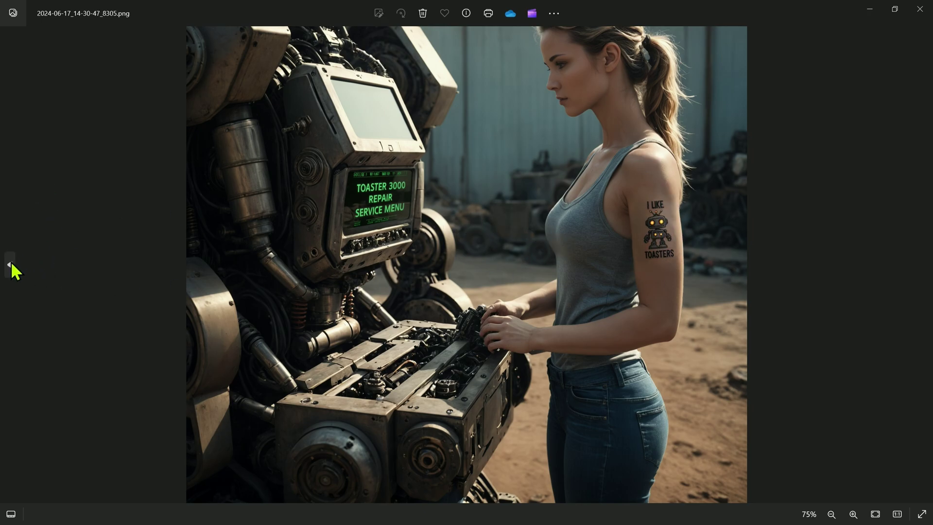
left_click(9, 265)
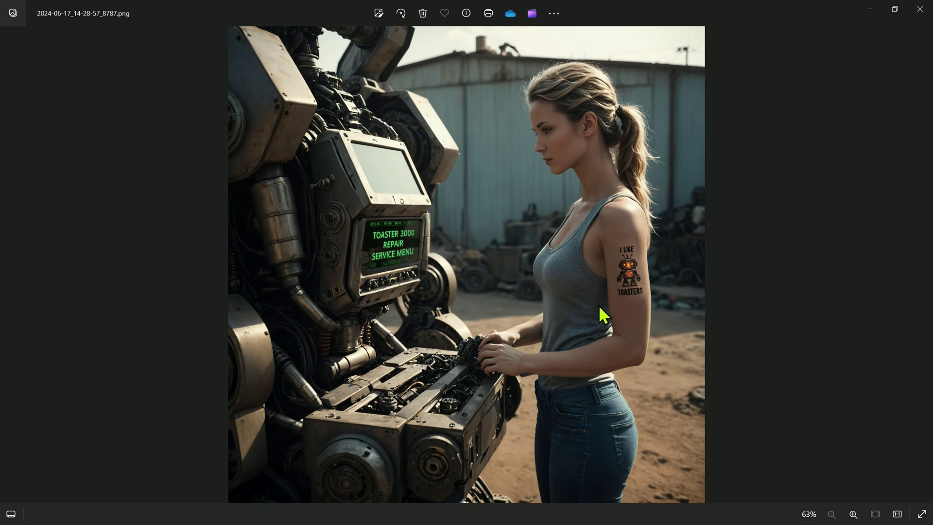
scroll(600, 311, "up", 8)
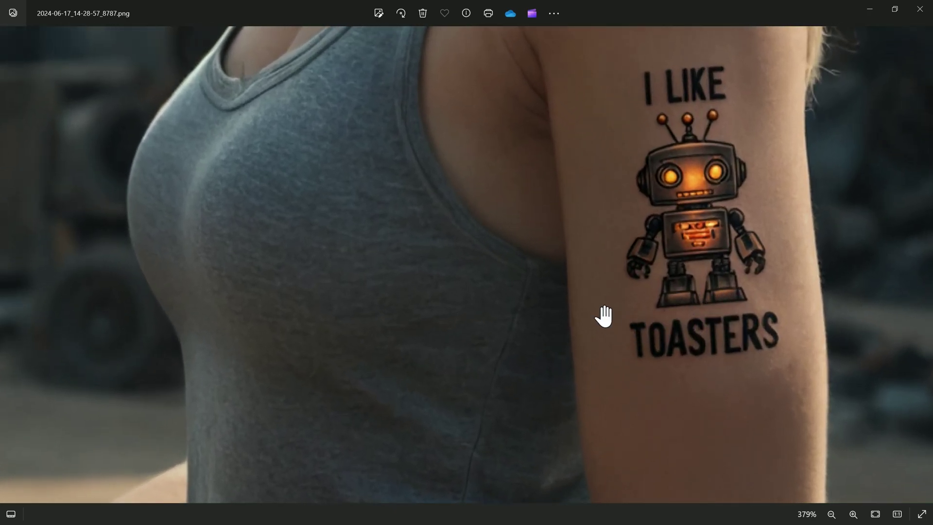
scroll(607, 315, "down", 2)
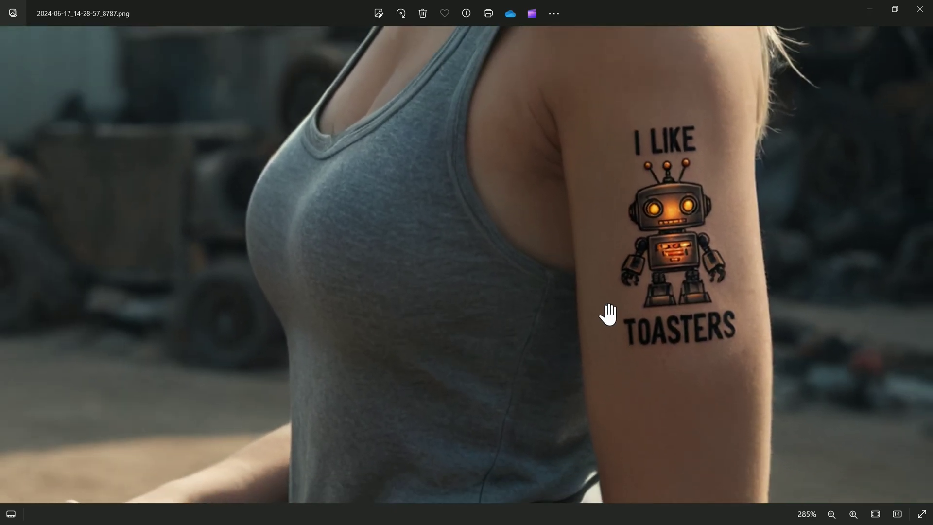
scroll(604, 255, "down", 4)
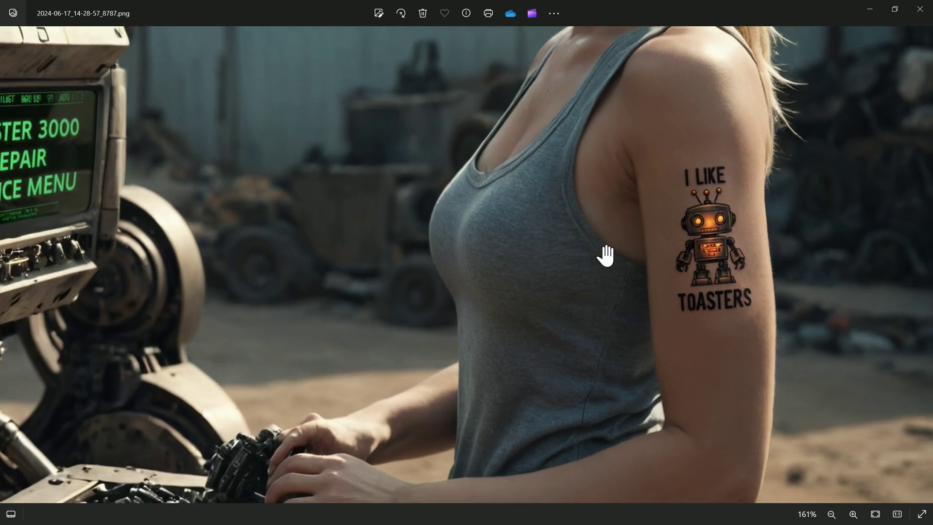
scroll(605, 254, "down", 3)
- Switch back to Fooocus, set the Inpaint Denoising Strength to 0.708, look through the current results, and generate new tattoo images
key("alt+Tab")
scroll(775, 323, "down", 1)
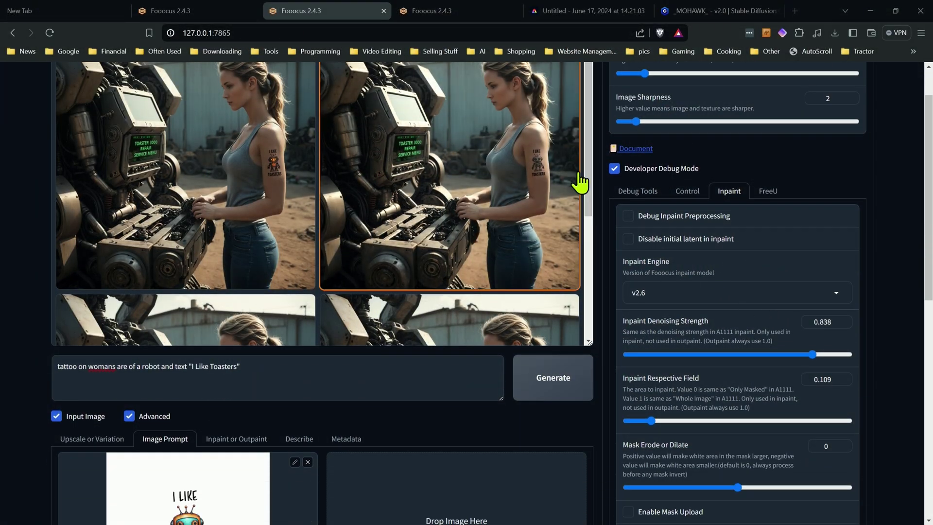
scroll(731, 291, "down", 1)
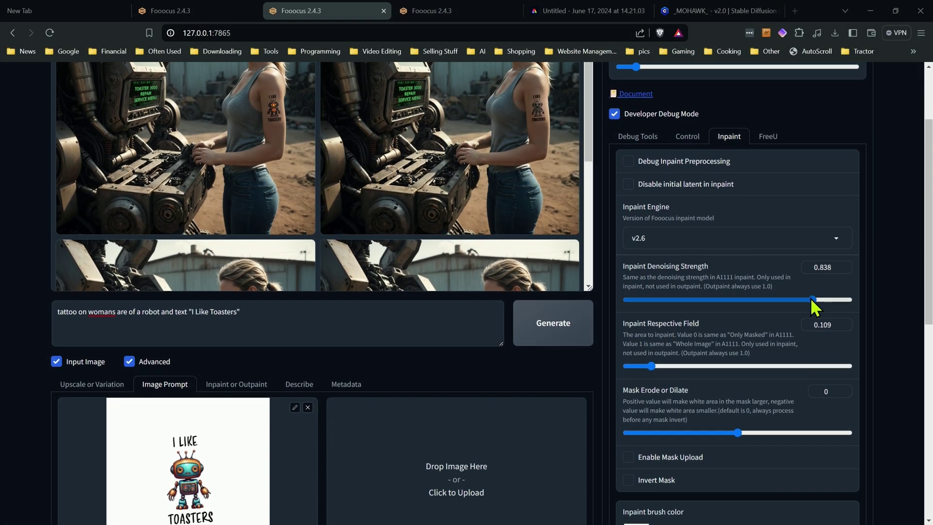
left_click_drag(812, 299, 810, 300)
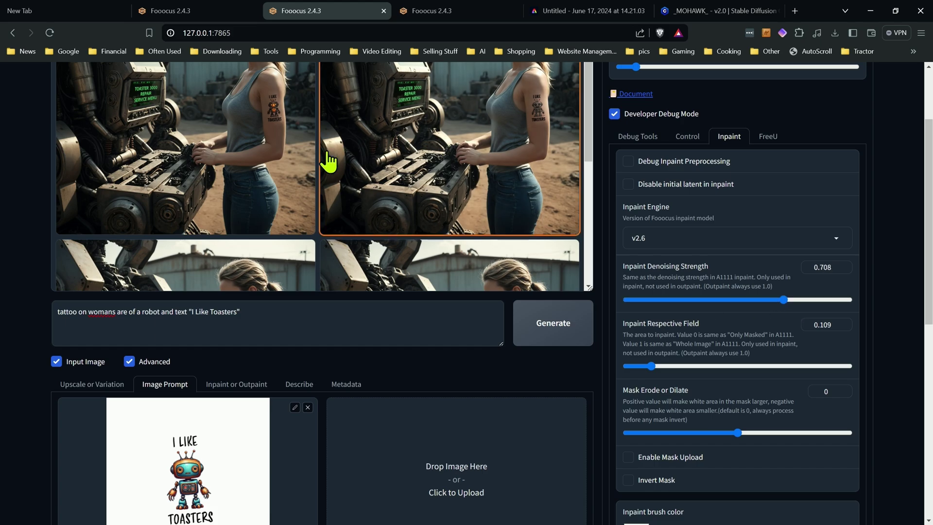
scroll(223, 195, "down", 3)
scroll(224, 194, "down", 2)
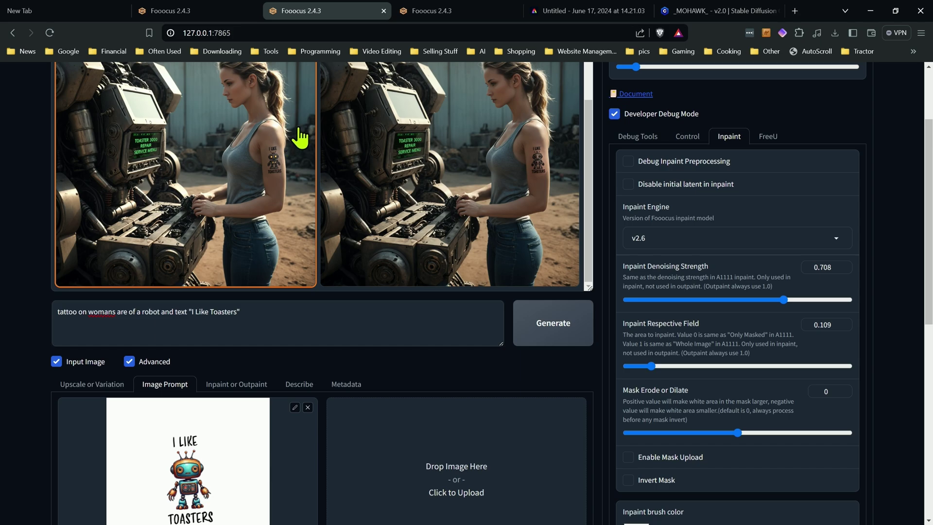
scroll(539, 316, "down", 1)
left_click(554, 287)
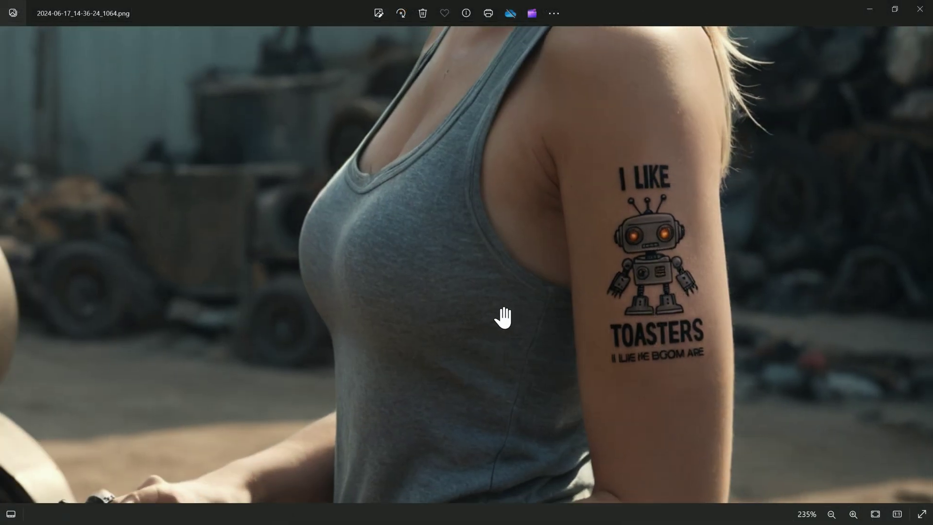
- Examine the tattoo lettering and robot up close in 2024-06-17_14-36-24_1064.png and 2024-06-17_14-35-31_8417.png
scroll(636, 284, "down", 2)
scroll(782, 334, "up", 5)
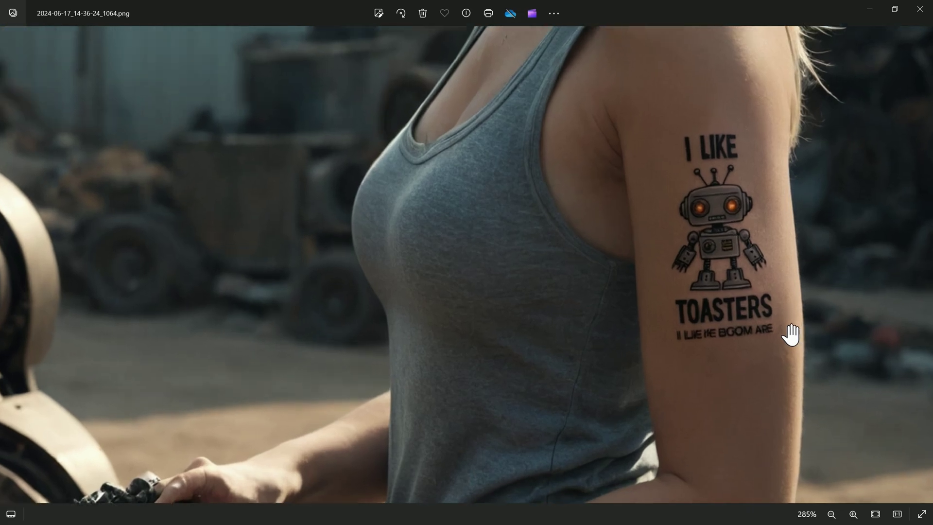
scroll(665, 345, "down", 5)
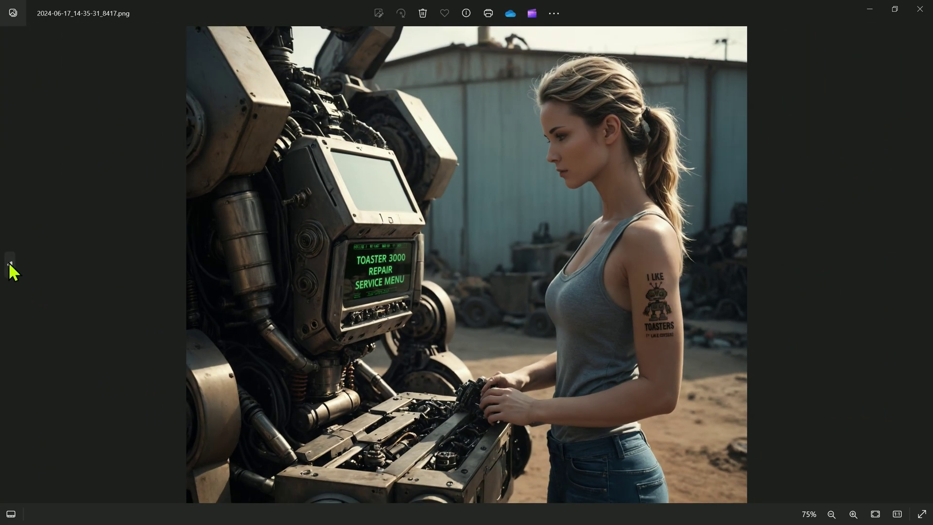
left_click(10, 271)
scroll(665, 312, "up", 4)
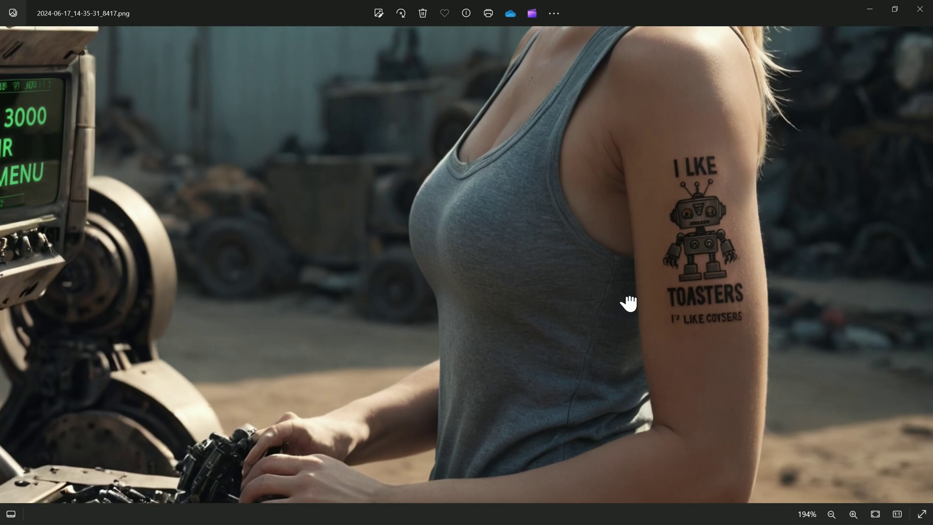
scroll(763, 250, "up", 2)
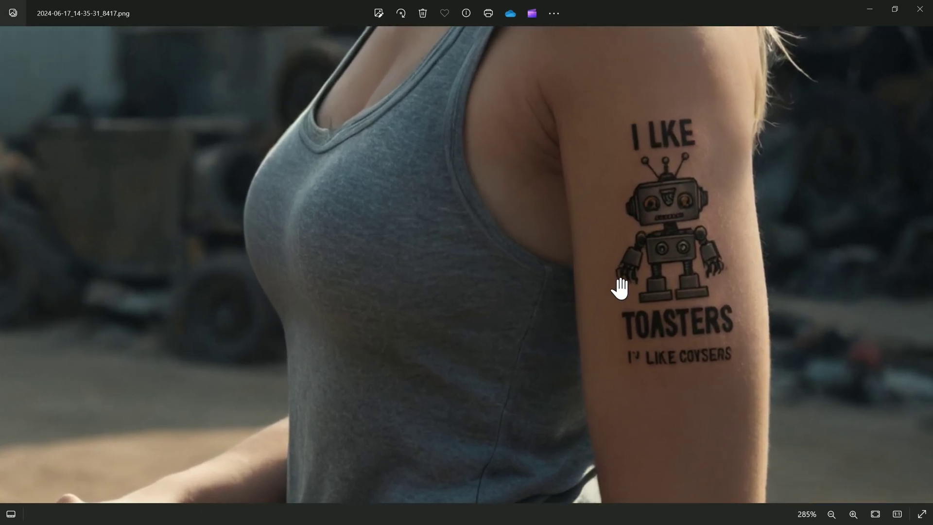
scroll(570, 283, "down", 6)
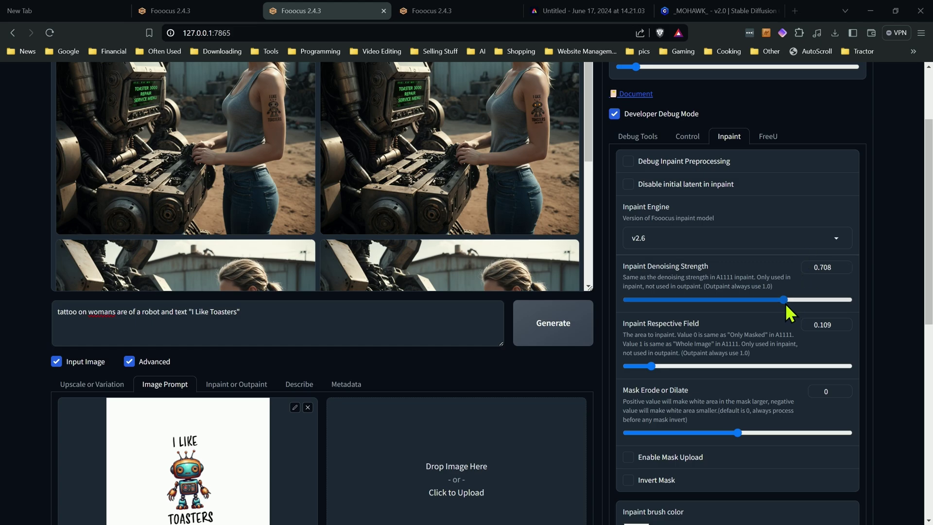
- Set the Inpaint Denoising Strength to 0.556 and generate another batch of tattoo images
left_click_drag(784, 300, 770, 301)
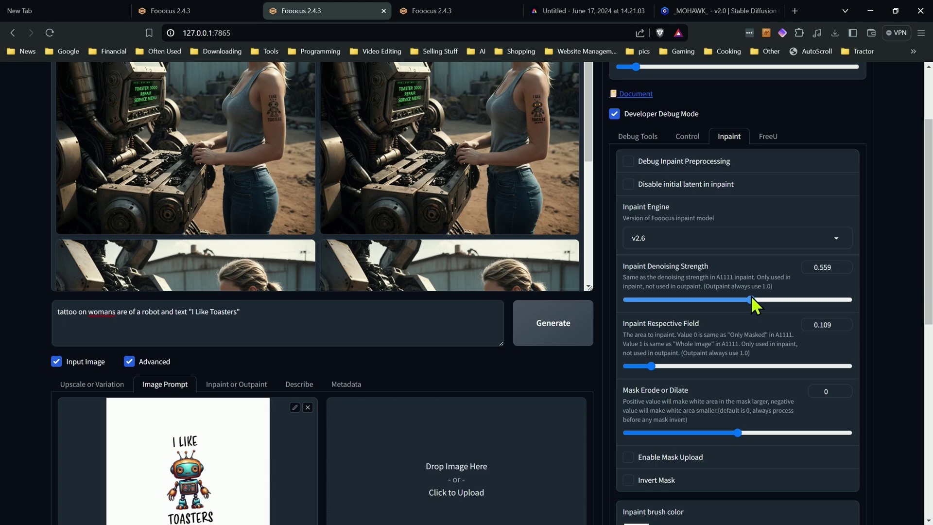
left_click_drag(752, 298, 750, 299)
scroll(653, 322, "up", 3)
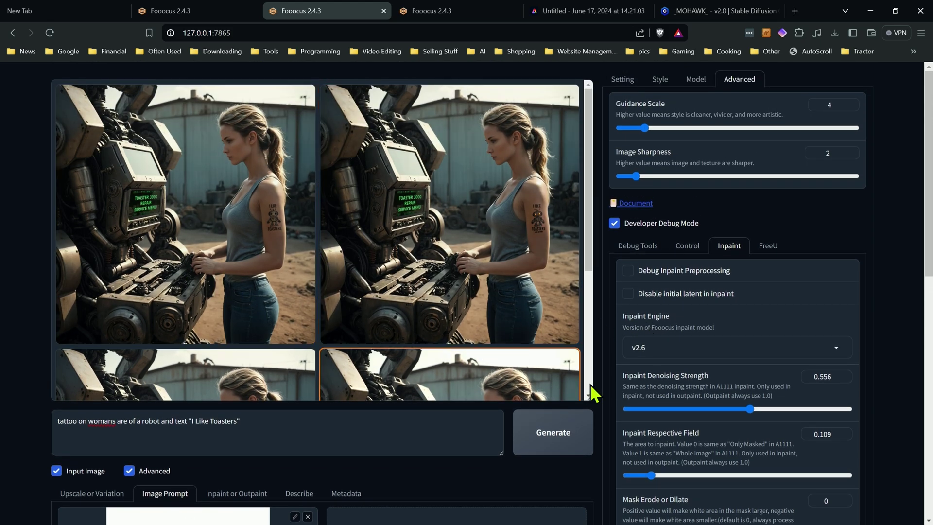
left_click(549, 434)
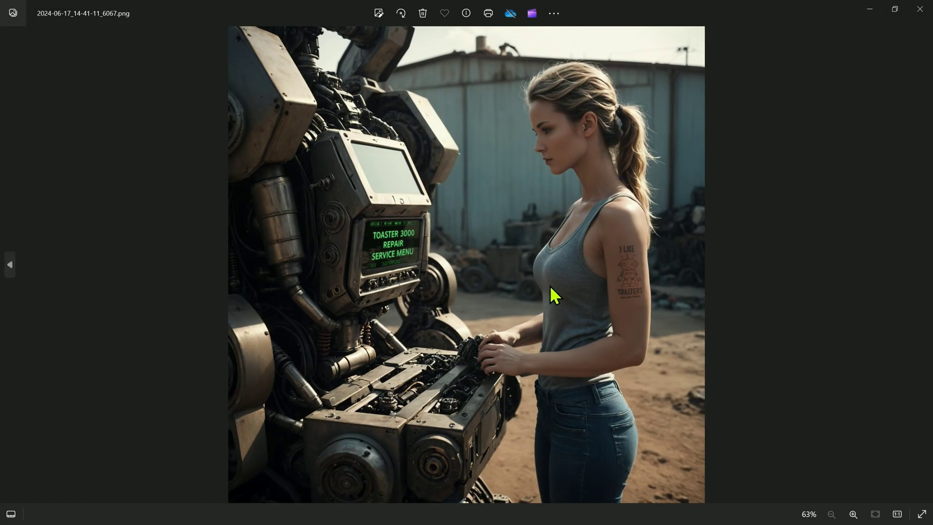
- Inspect the tattoo up close in 2024-06-17_14-38-42_8230.png and 2024-06-17_14-39-32_4513.png, and close the image viewer
scroll(670, 292, "up", 5)
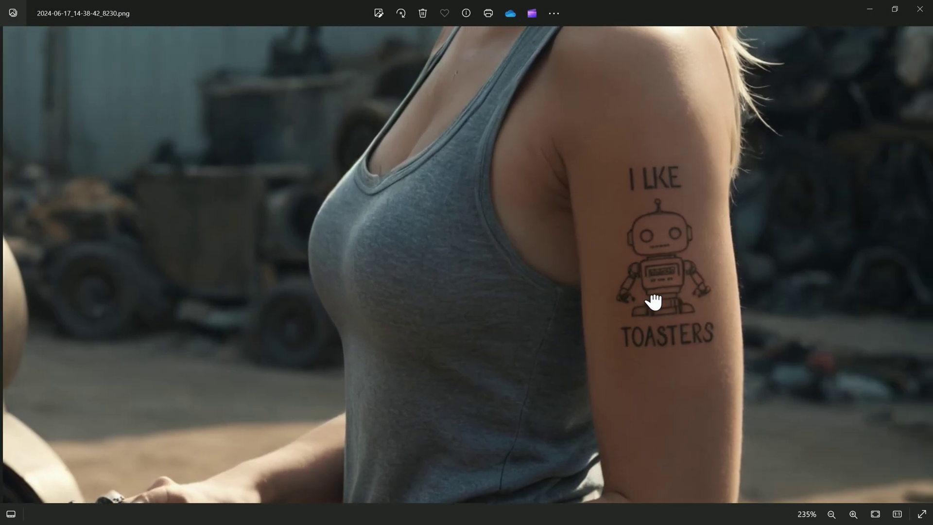
scroll(688, 298, "up", 3)
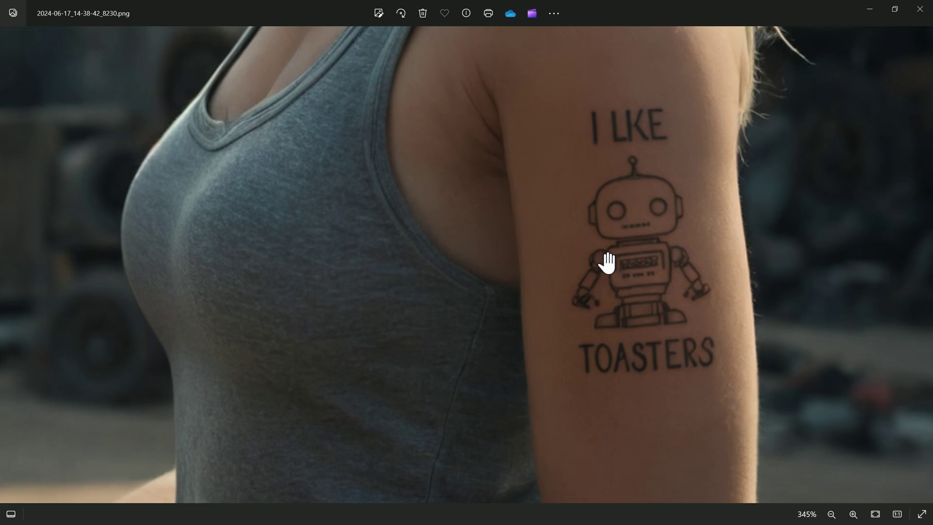
scroll(626, 270, "down", 3)
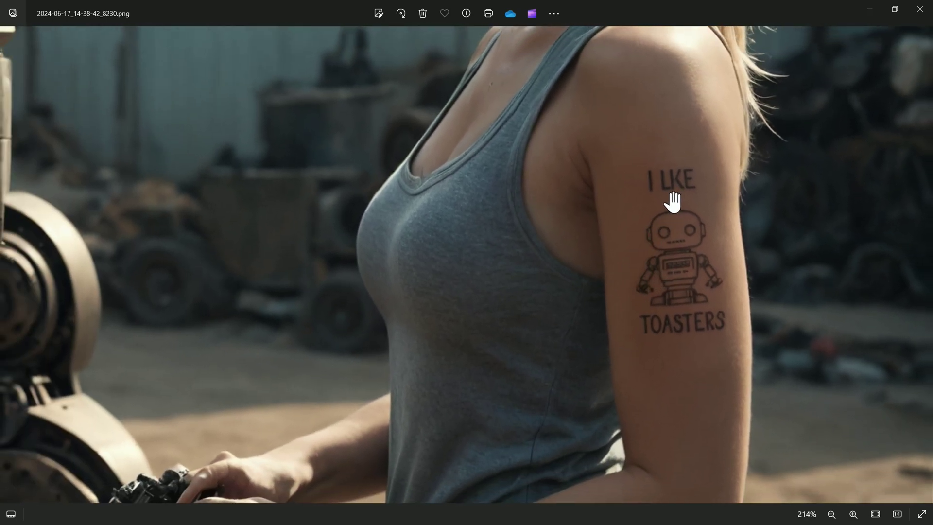
scroll(673, 202, "down", 2)
scroll(715, 246, "down", 3)
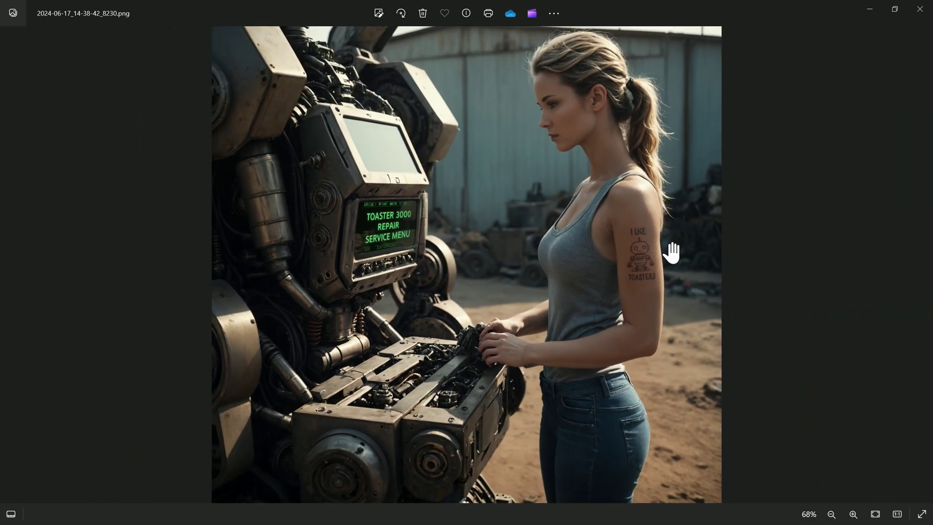
scroll(673, 253, "up", 3)
left_click(922, 265)
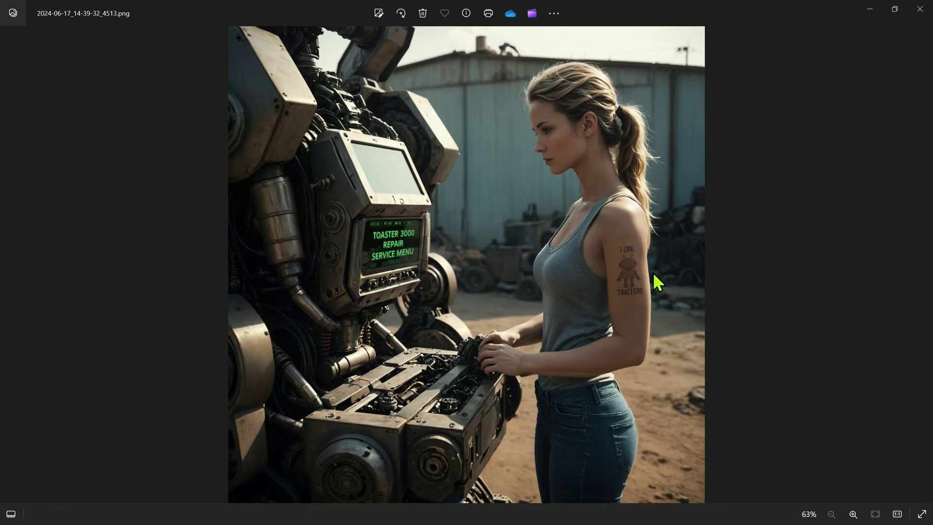
scroll(753, 304, "up", 6)
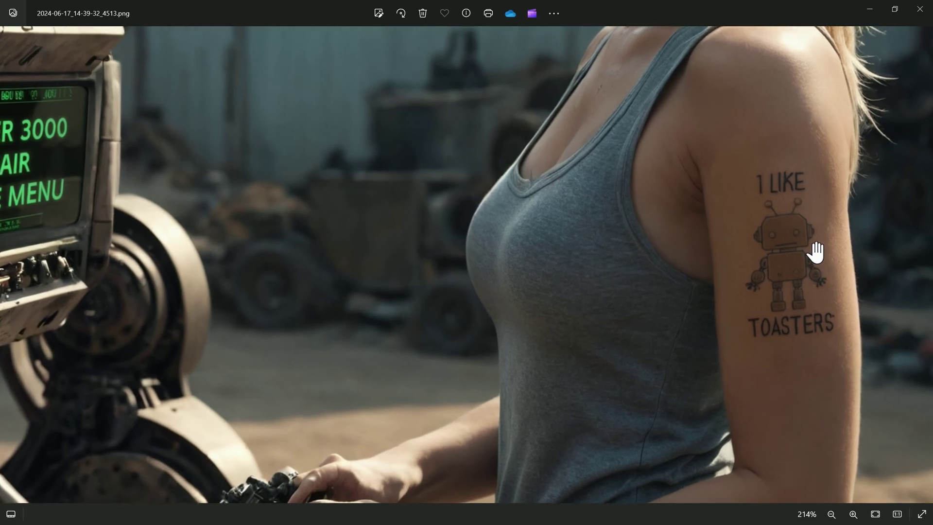
left_click_drag(808, 250, 717, 270)
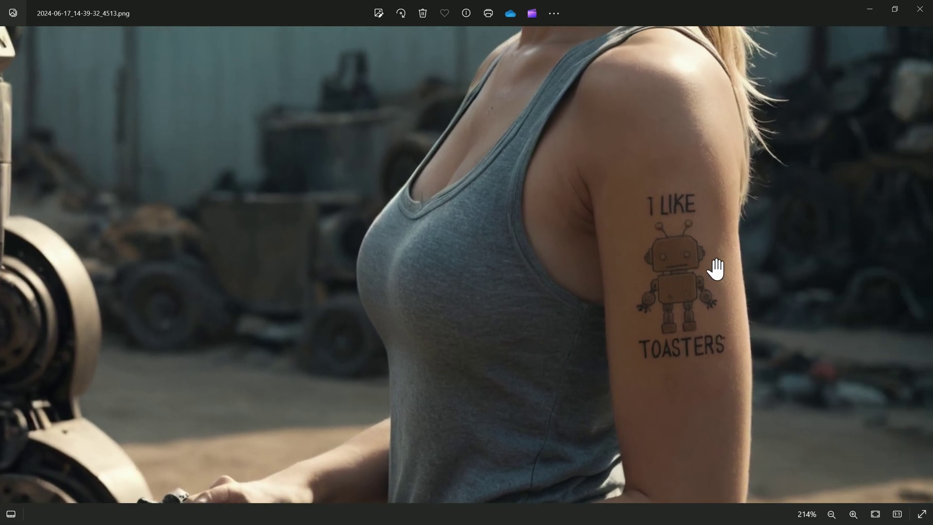
scroll(719, 267, "down", 6)
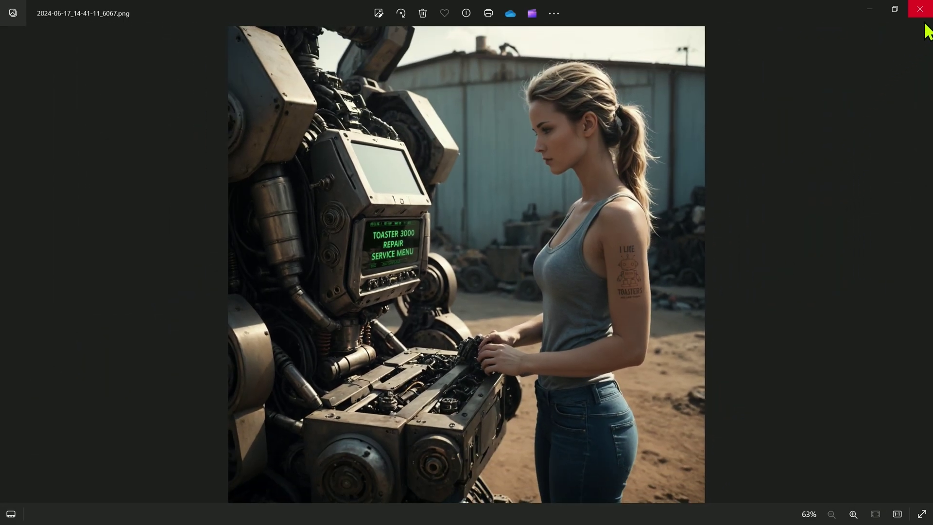
left_click(920, 8)
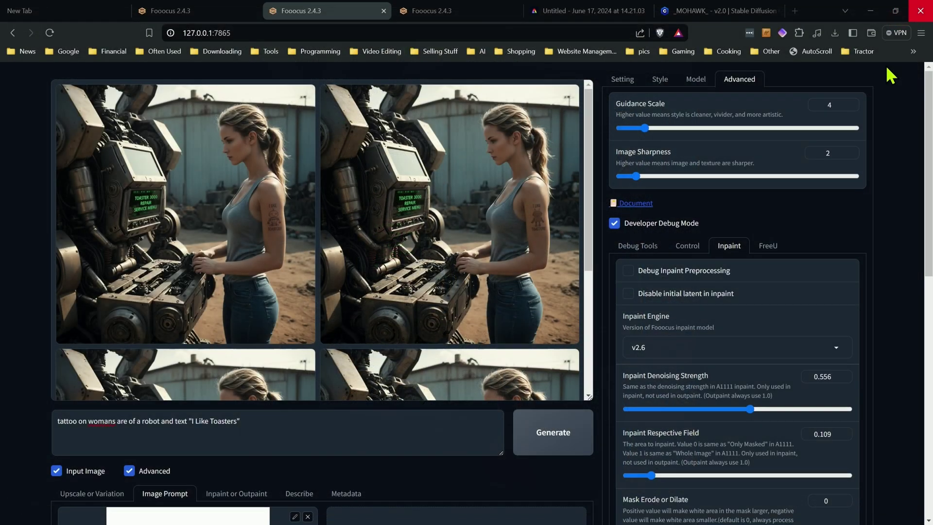
- Set the Inpaint Denoising Strength to 0.754 and generate the tattoo images again
left_click(759, 412)
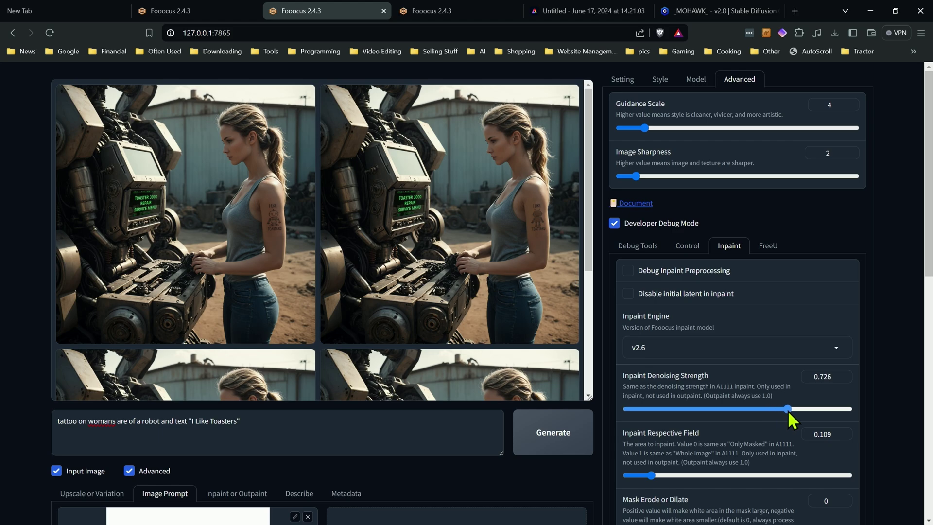
scroll(765, 260, "down", 3)
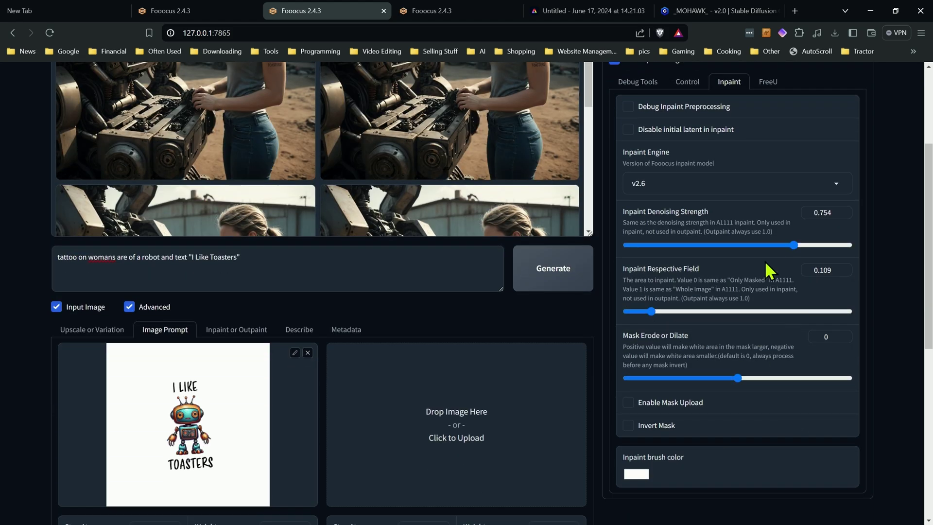
scroll(789, 267, "up", 3)
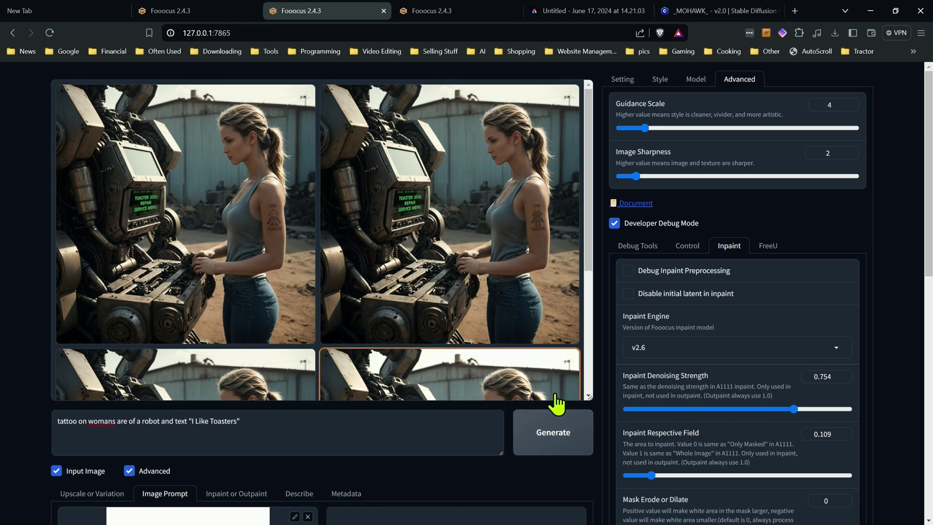
left_click(562, 433)
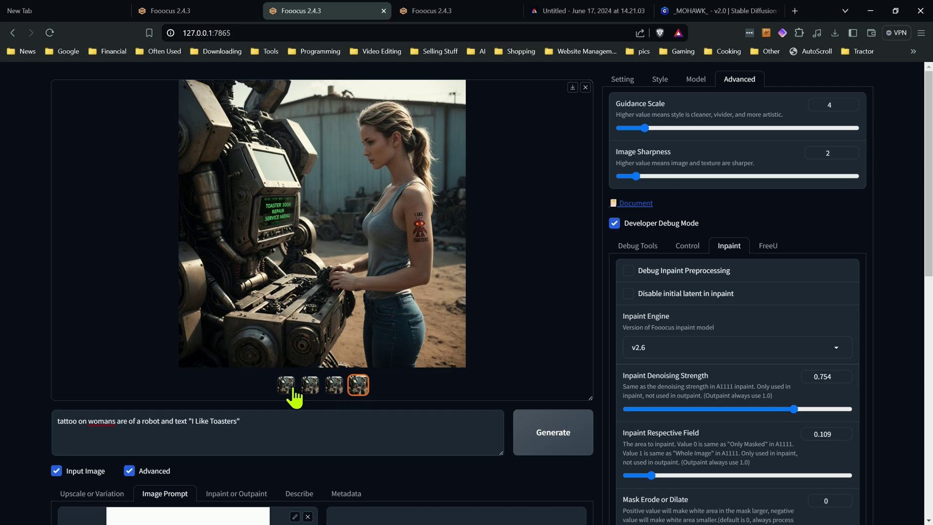
- Preview the third and fourth generated images, and view 2024-06-17_14-33-45_1543.png in a maximized image viewer
left_click(332, 386)
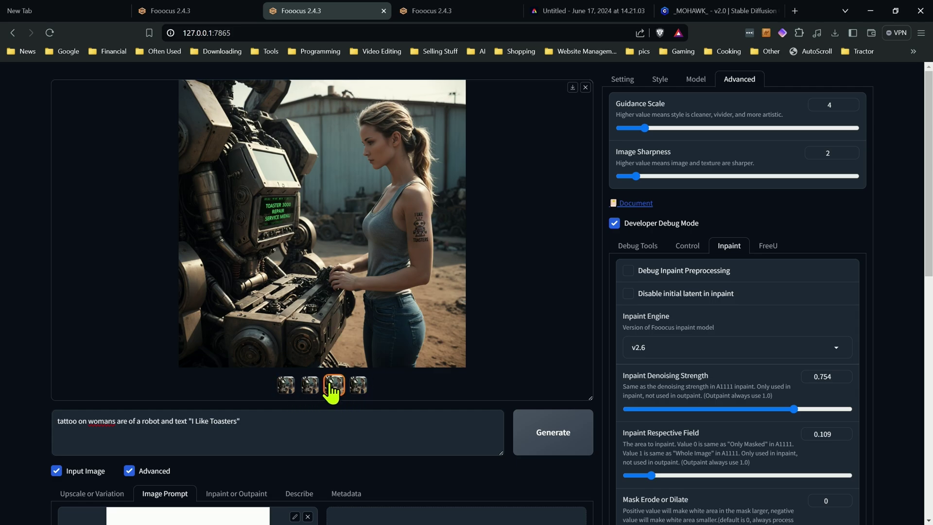
left_click(354, 387)
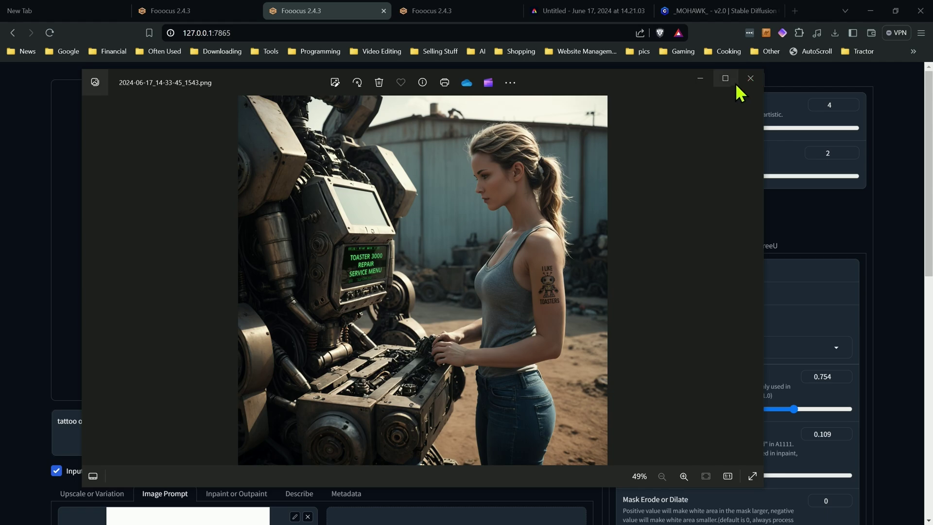
left_click(727, 79)
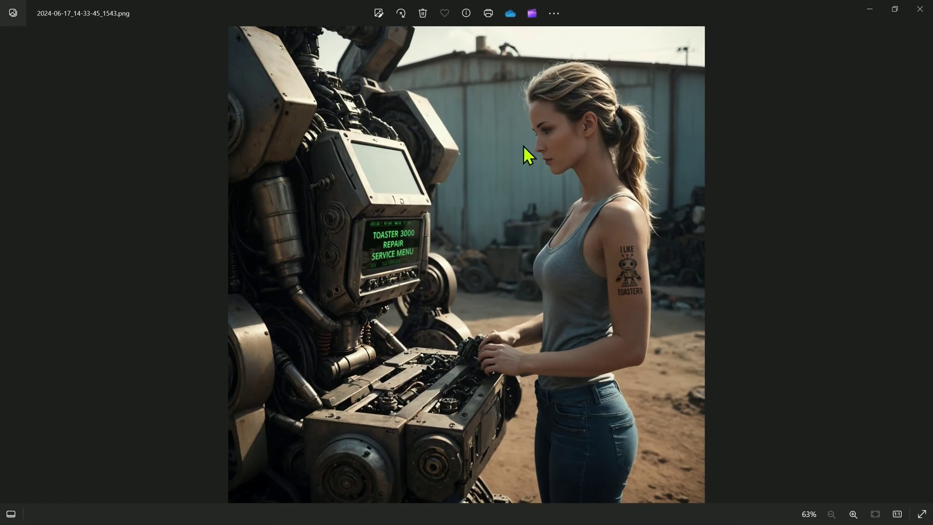